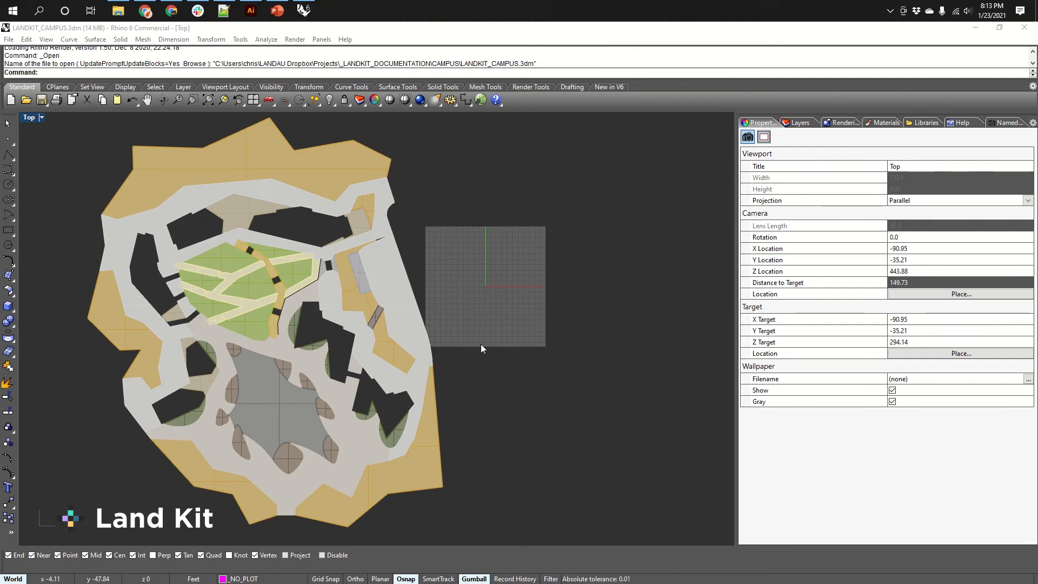
Draw a straight line segment on the empty area to the right of the campus plan.
right_click_drag(481, 348, 493, 344)
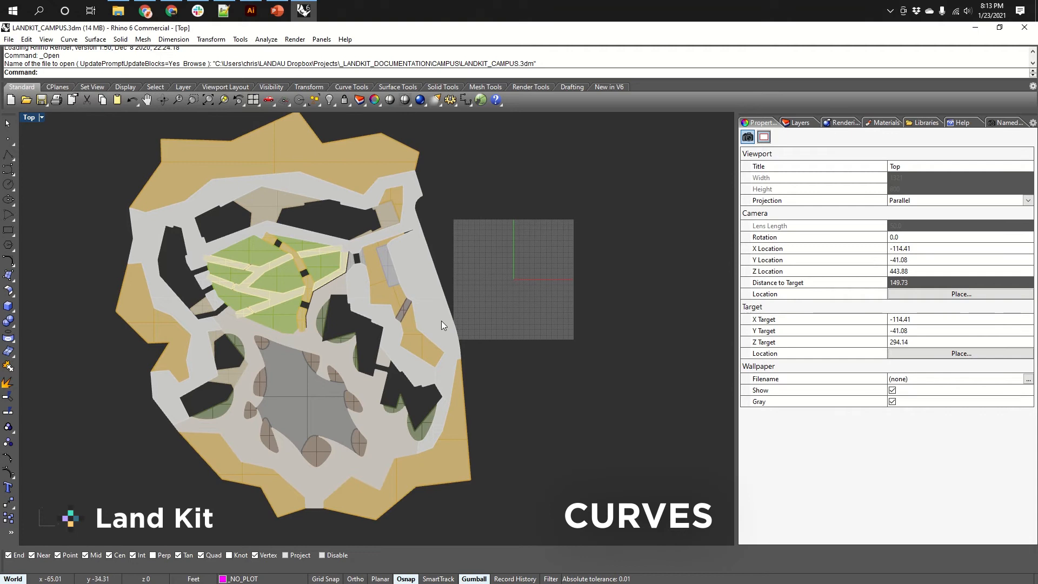
right_click_drag(505, 310, 479, 312)
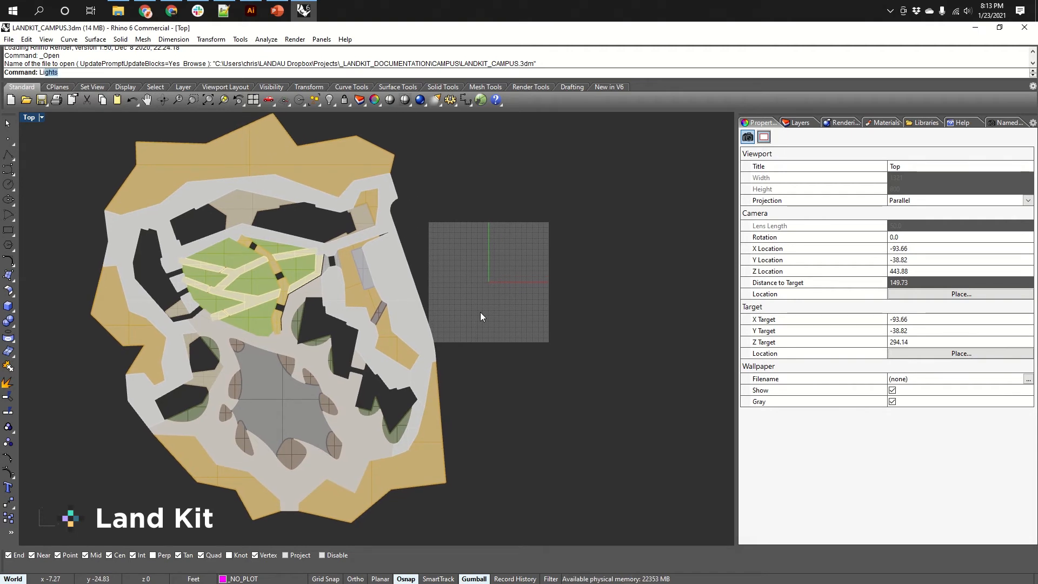
type("ine")
key("Return")
left_click(478, 393)
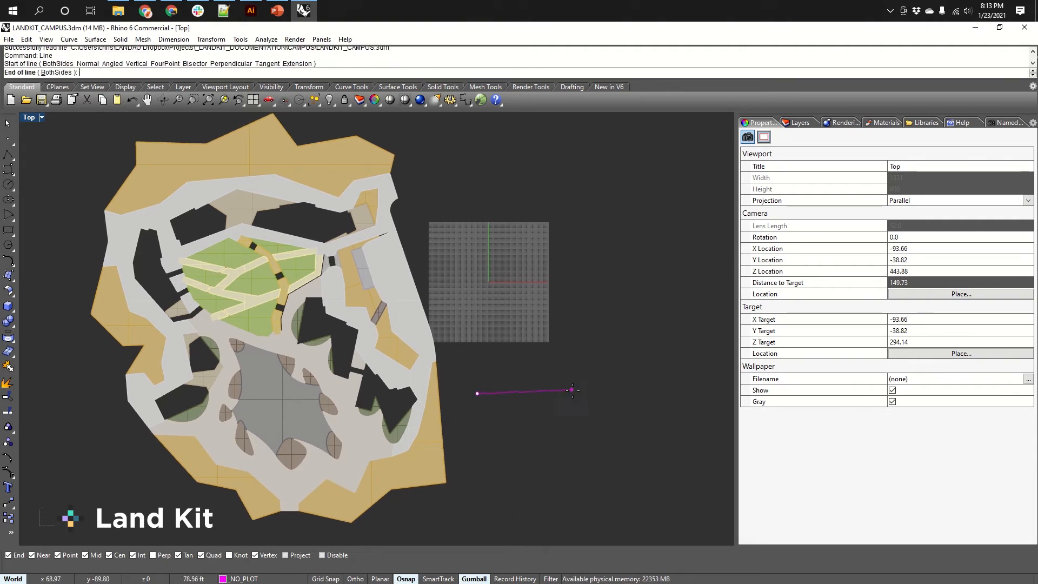
left_click(572, 353)
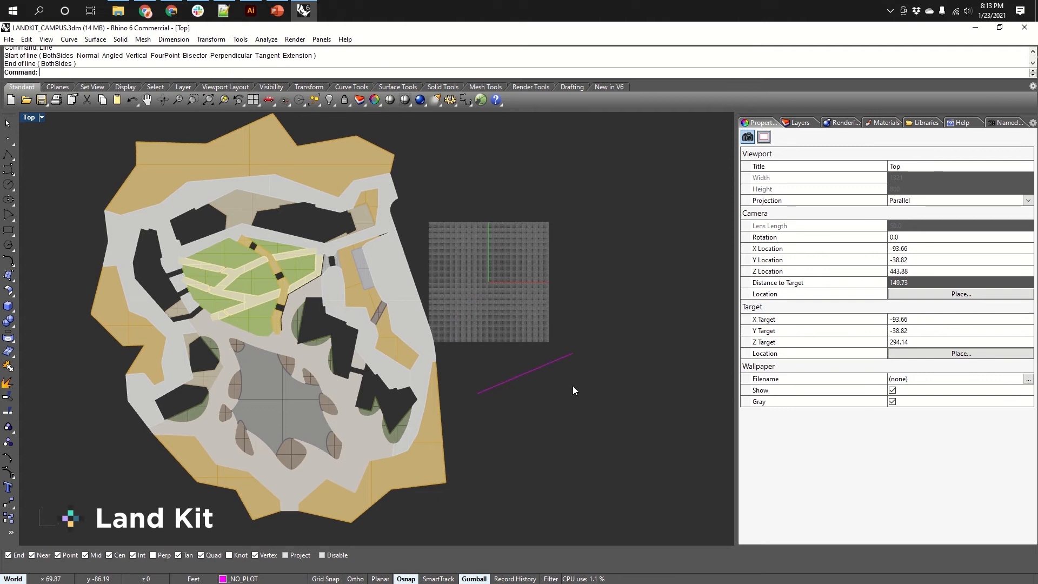
Draw a closed zigzag polyline below the line, ending back at its start point.
type("PL")
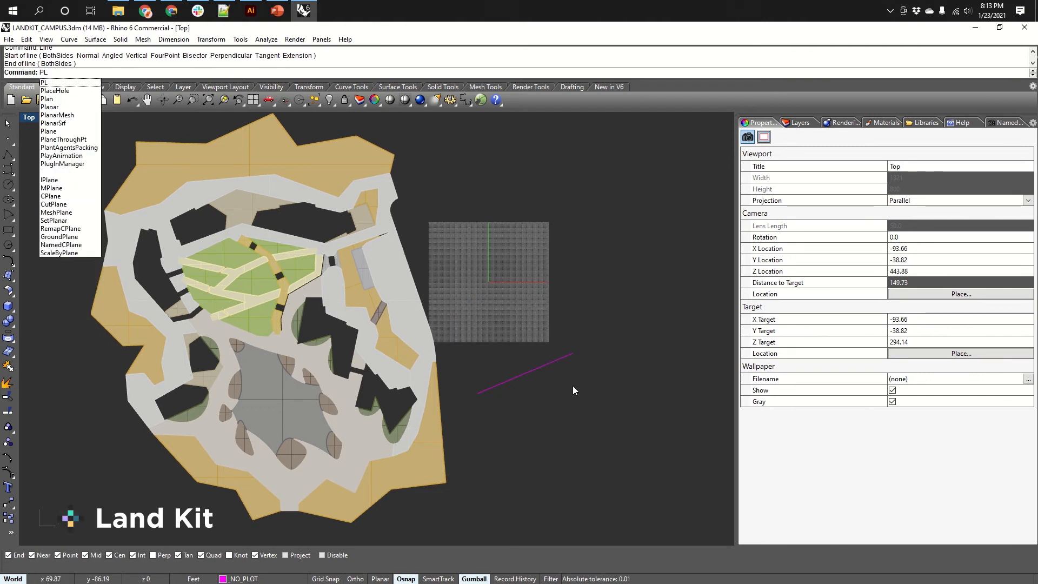
key("Return")
left_click(508, 418)
left_click(530, 384)
left_click(538, 367)
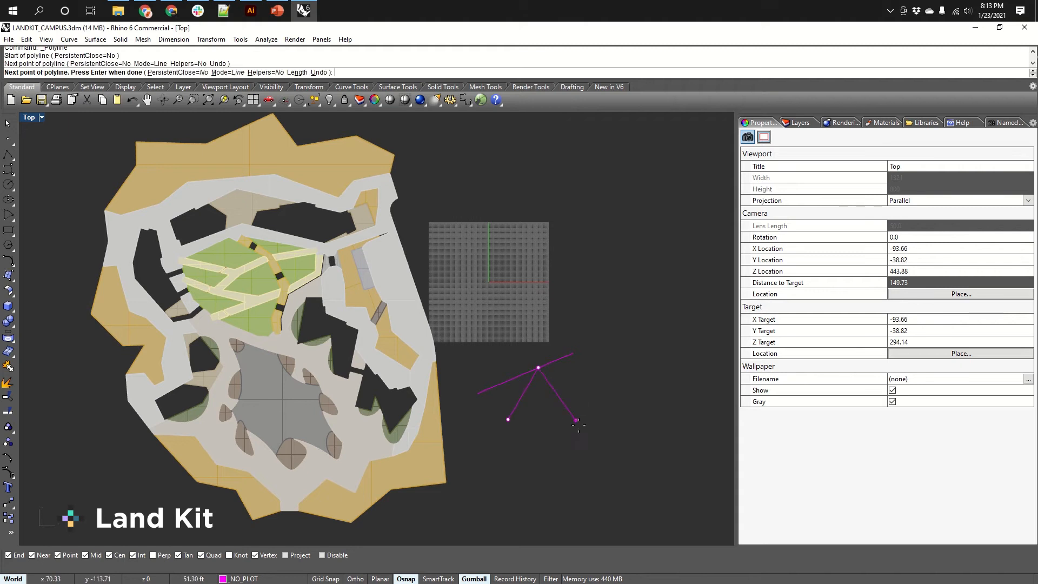
left_click(581, 429)
left_click(605, 375)
left_click(648, 427)
left_click(663, 358)
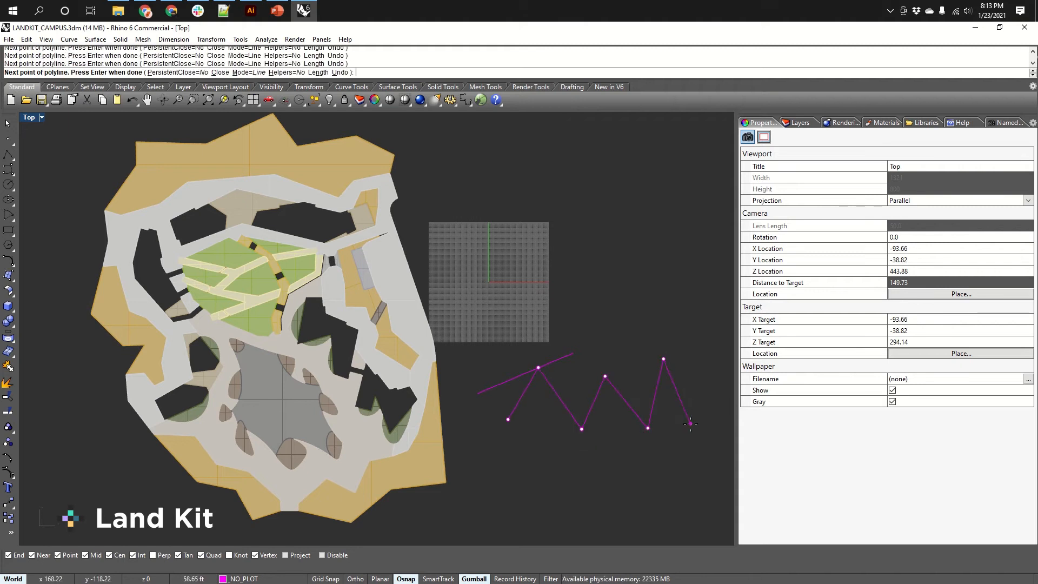
left_click(584, 469)
left_click(490, 481)
left_click(444, 456)
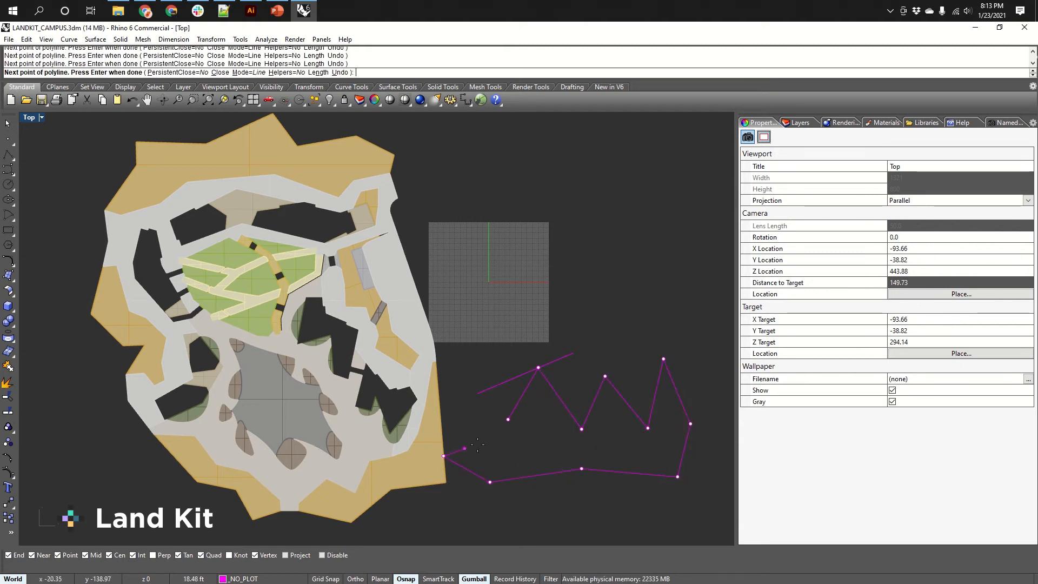
left_click(508, 419)
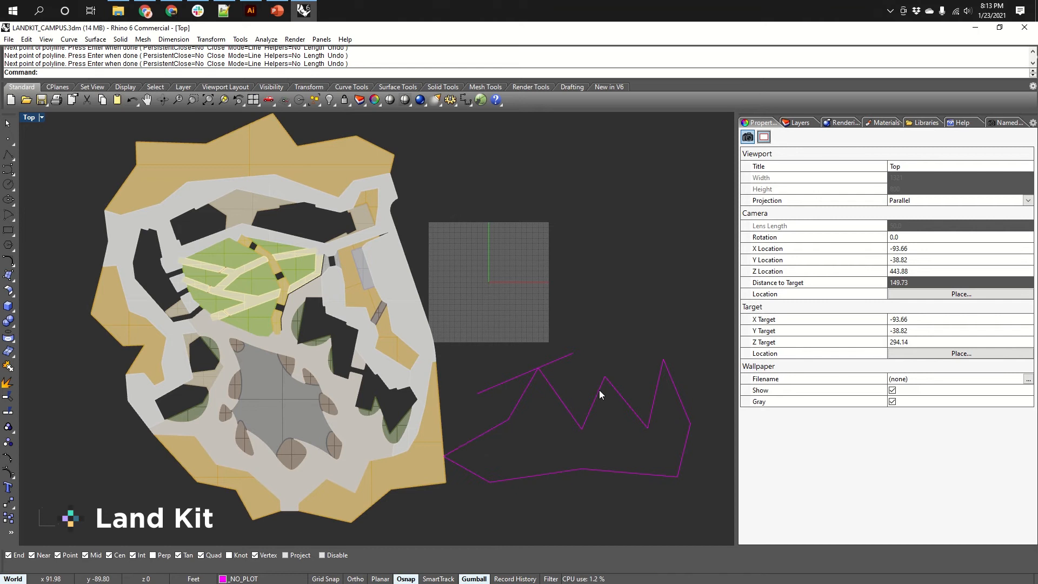
Draw an arc above the polyline by picking its start, end and a point on the arc.
type("arc")
key("Return")
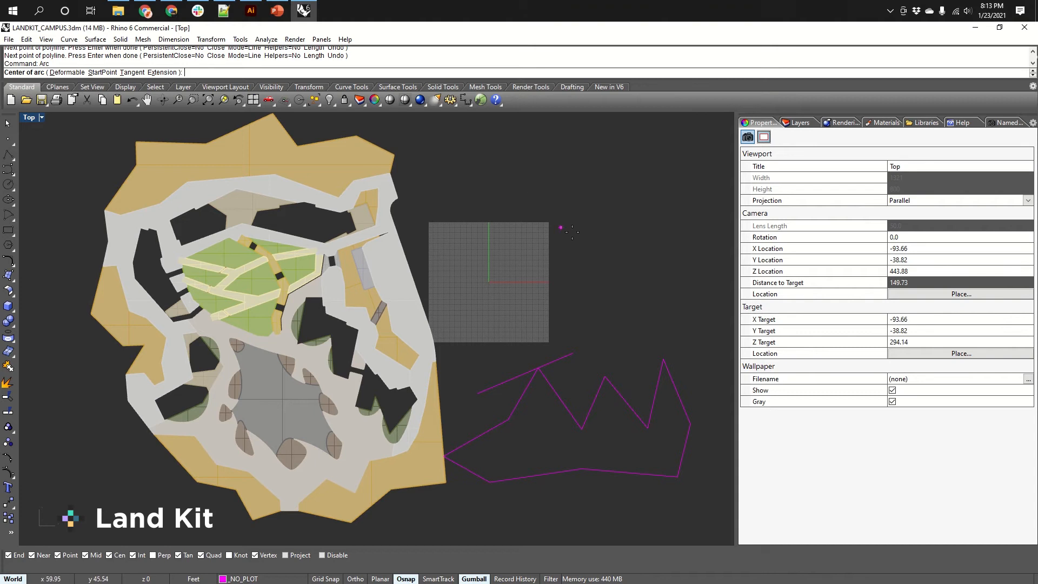
key("Return")
left_click(604, 263)
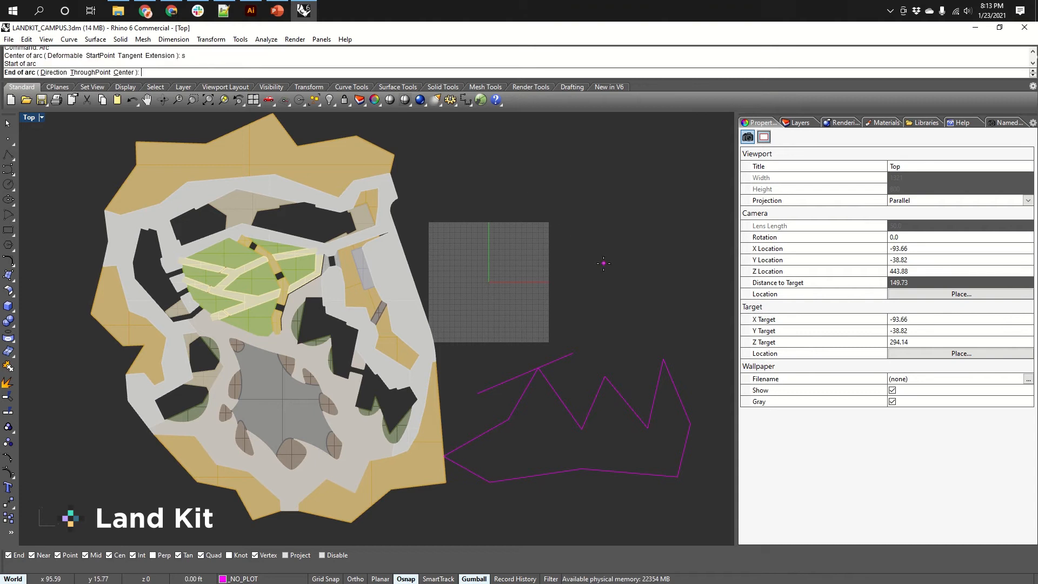
left_click(599, 172)
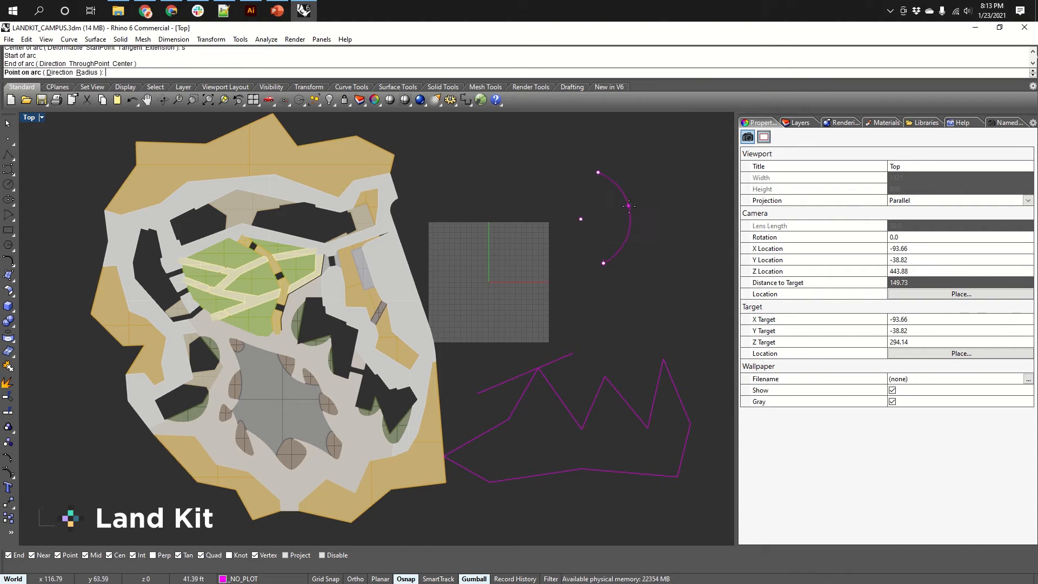
left_click(627, 209)
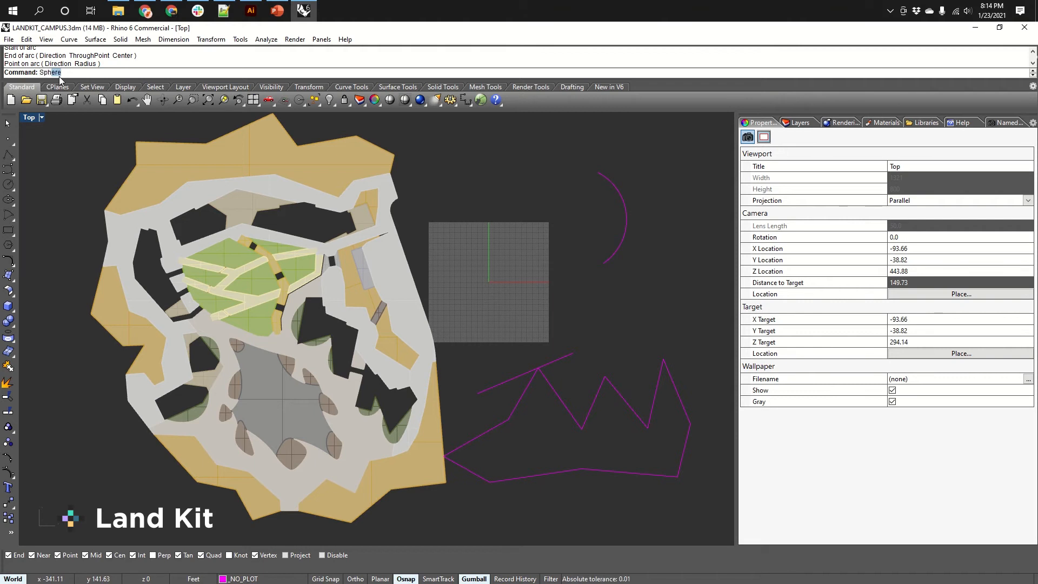
Create a sphere centred just below the arc's lower end.
type("Sphere")
key("Return")
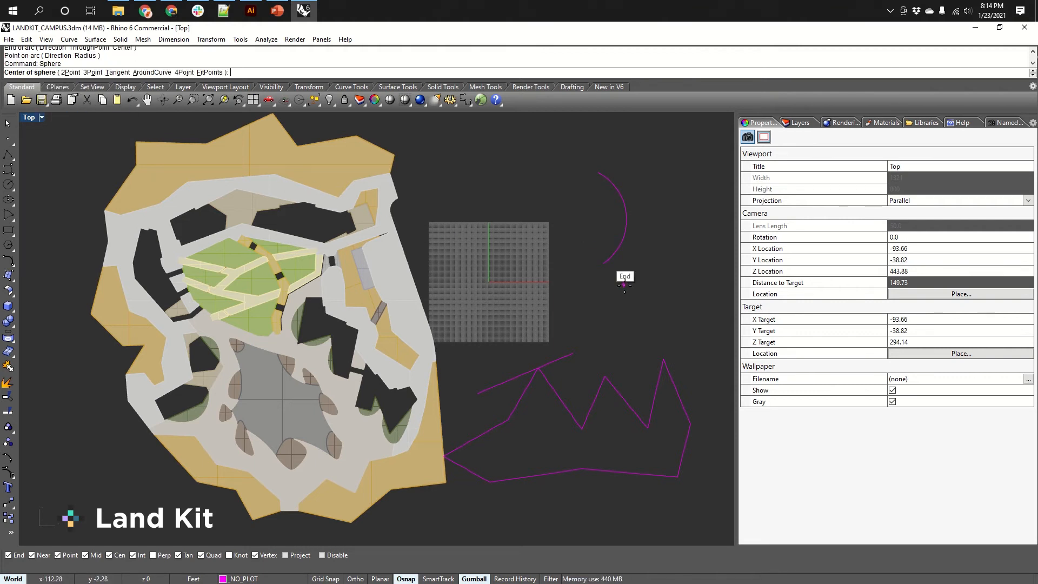
left_click(620, 306)
left_click(648, 306)
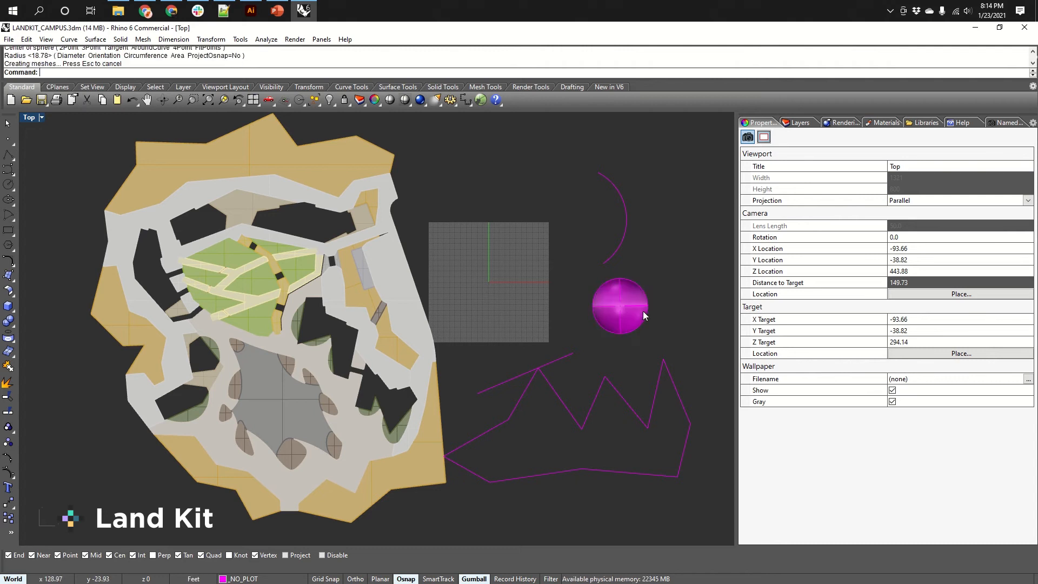
Move the sphere up and to the right beside the arc.
left_click(612, 304)
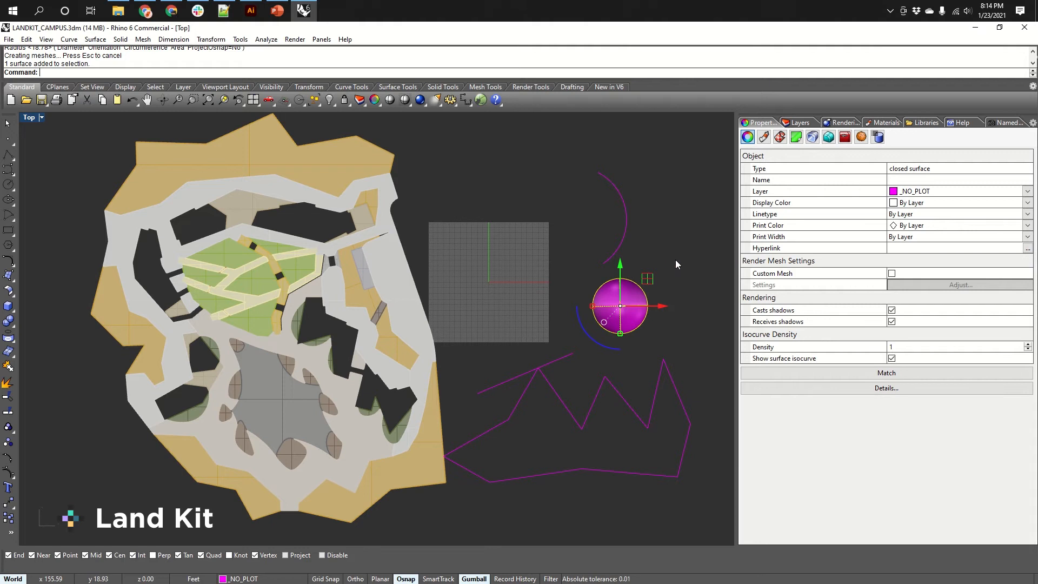
type("ve")
key("Return")
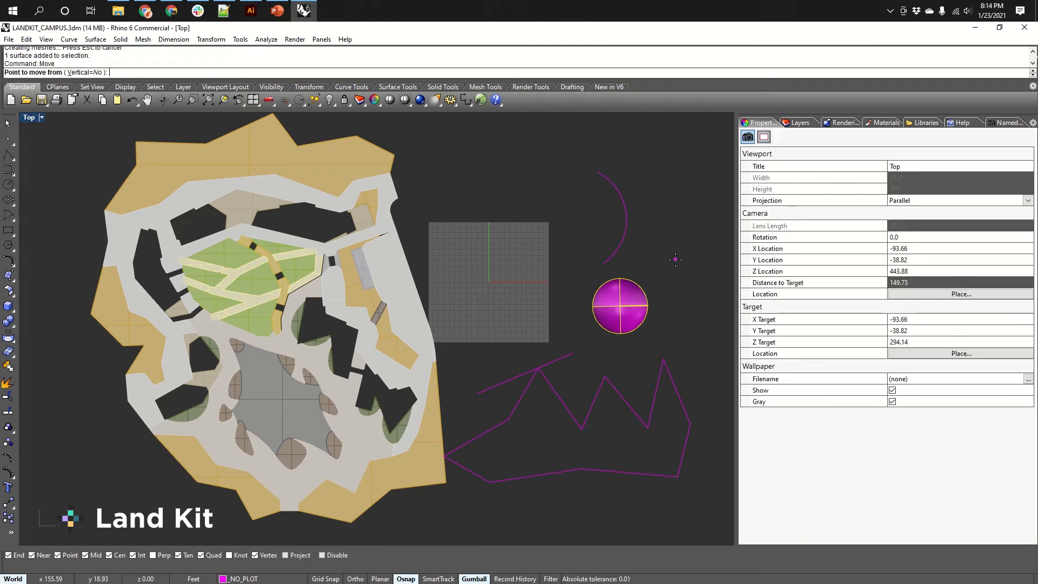
left_click(655, 307)
left_click(698, 201)
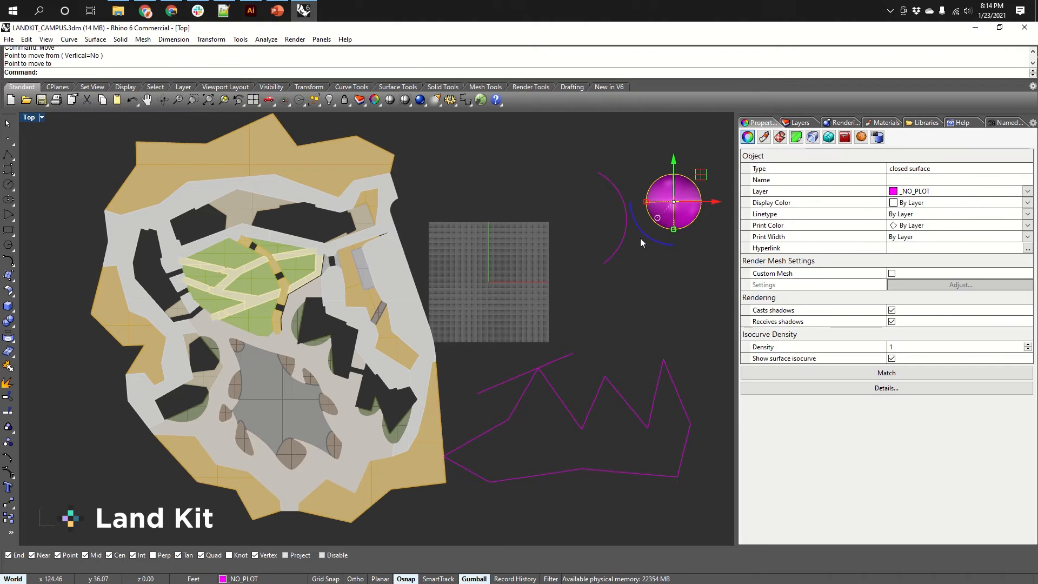
left_click(644, 316)
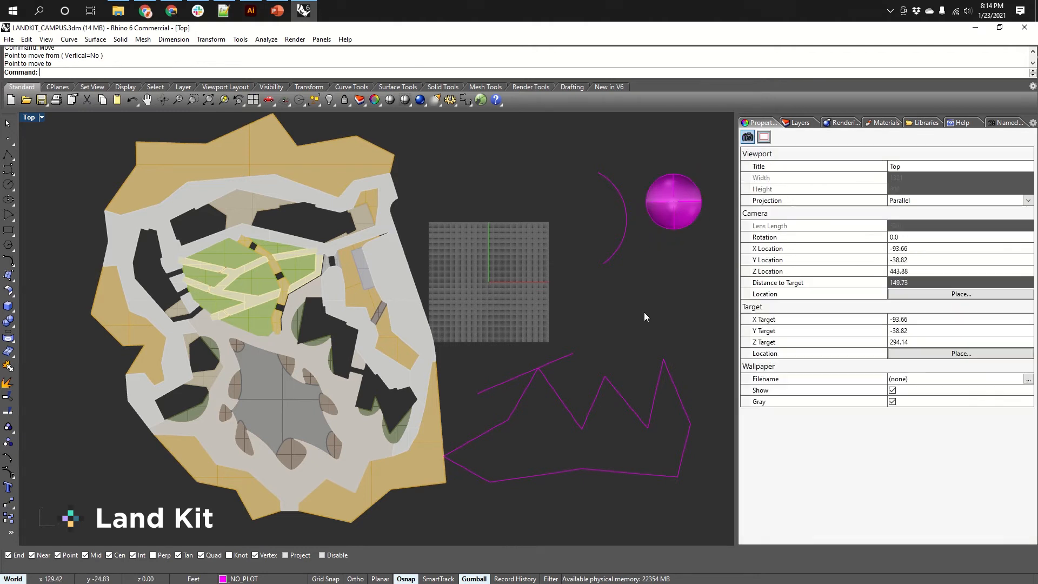
Drag the sphere with the gumball to sit just above the grid plane.
left_click(682, 224)
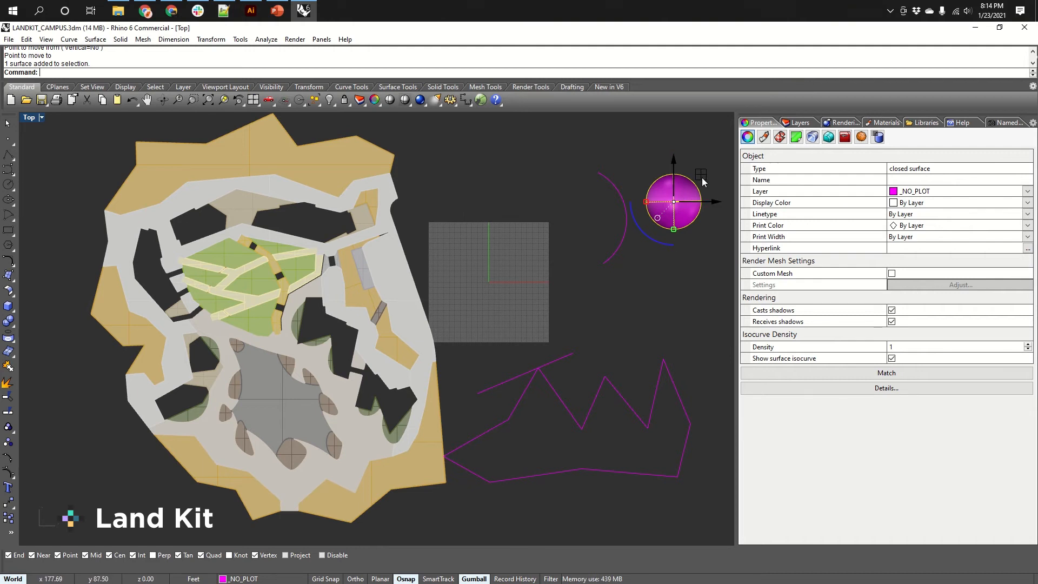
left_click_drag(702, 177, 533, 163)
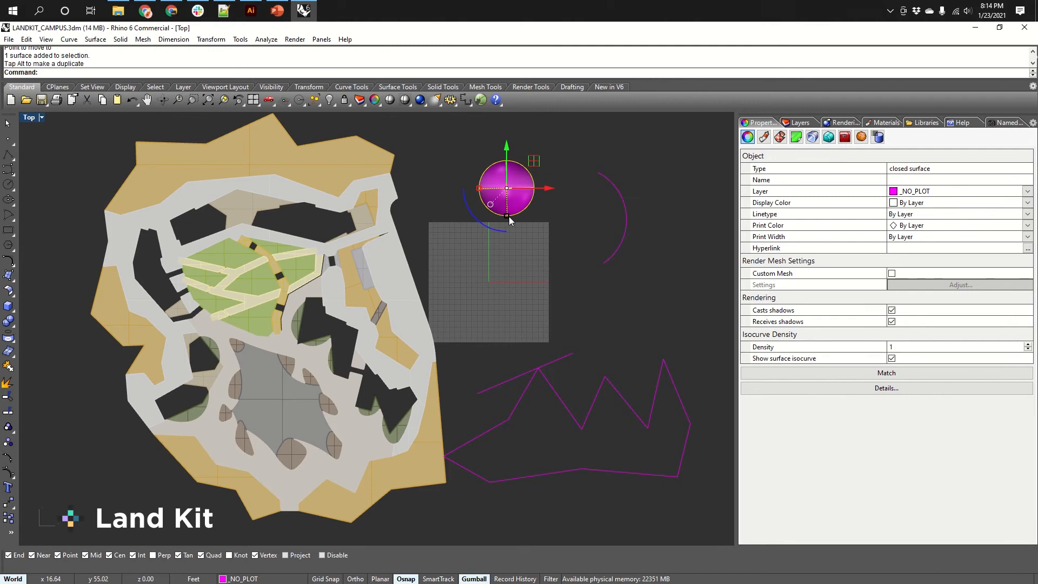
mouse_move(508, 216)
left_mouse_down()
mouse_move(508, 238)
mouse_move(510, 212)
mouse_move(493, 227)
mouse_move(507, 224)
left_mouse_up()
right_click_drag(507, 225, 483, 230)
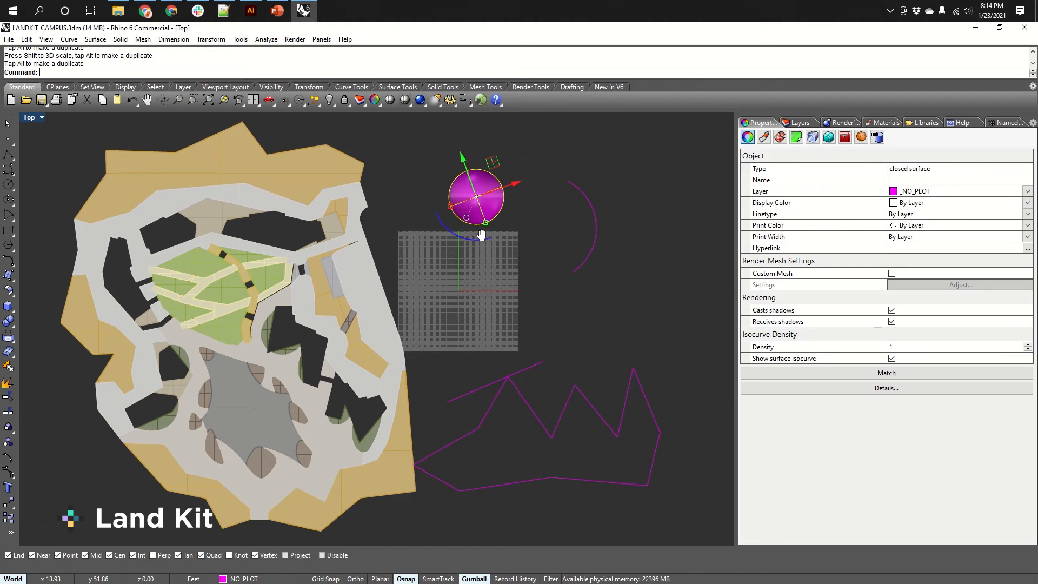
Cycle through the Perspective, Front, Right and Top viewports back to Perspective.
key("ctrl+Tab")
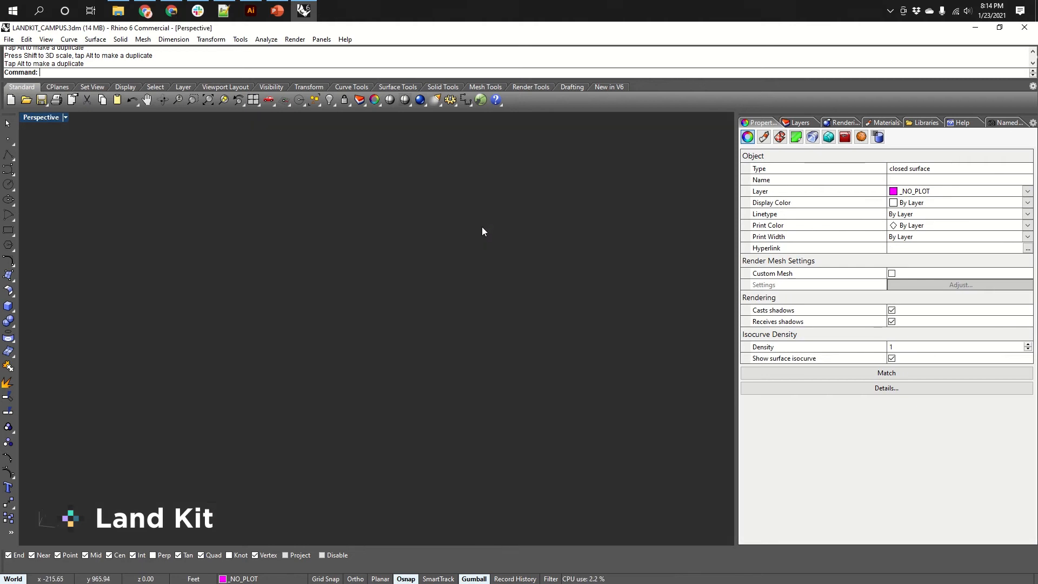
key("ctrl+Tab")
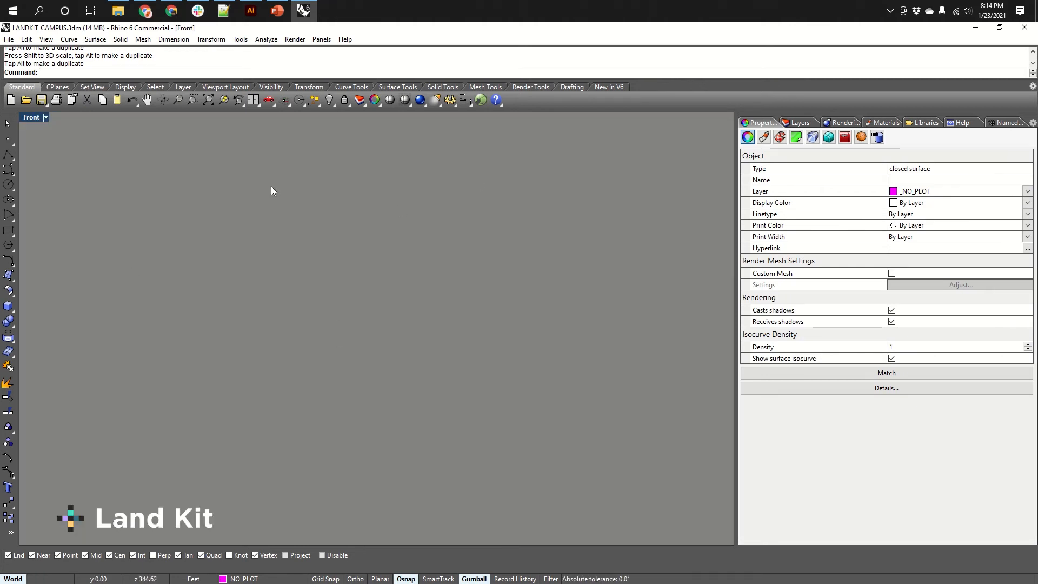
key("ctrl+Tab")
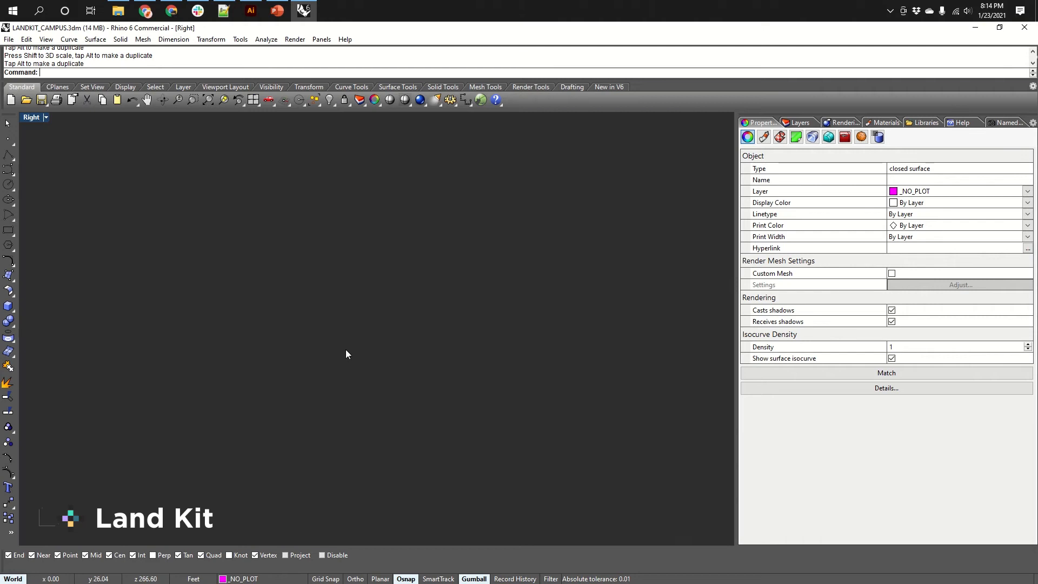
key("ctrl+Tab")
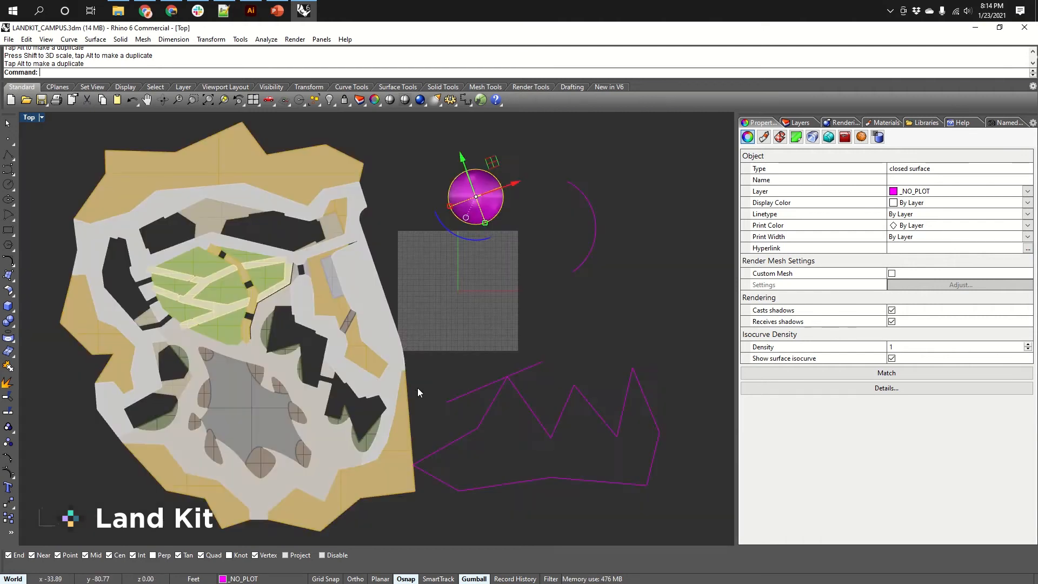
key("ctrl+Tab")
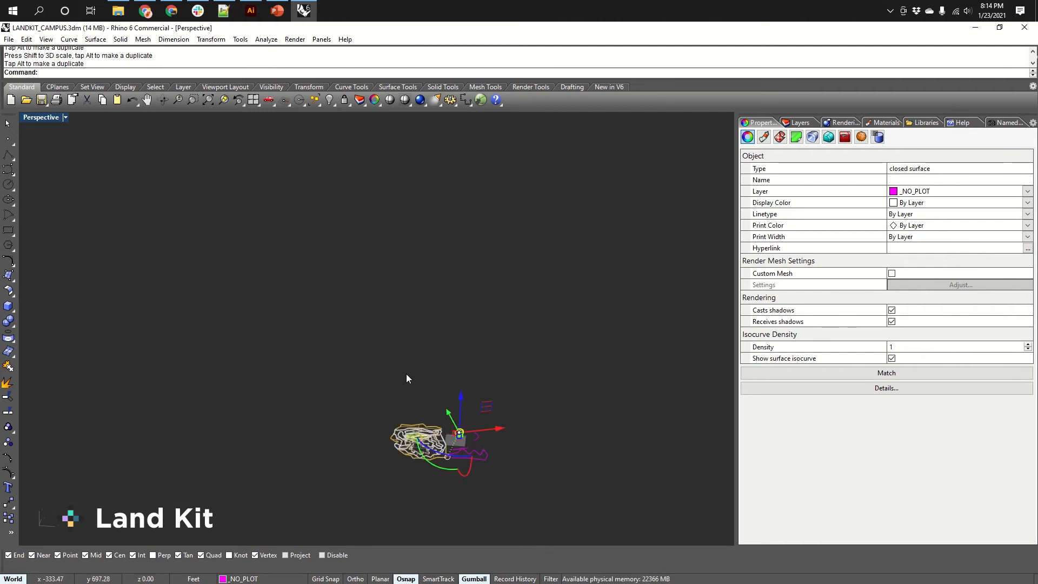
Zoom and orbit the Perspective view to inspect the sphere, grid and curves in 3D.
scroll(459, 456, "up", 12)
scroll(459, 446, "down", 5)
right_click_drag(448, 412, 491, 400, "shift")
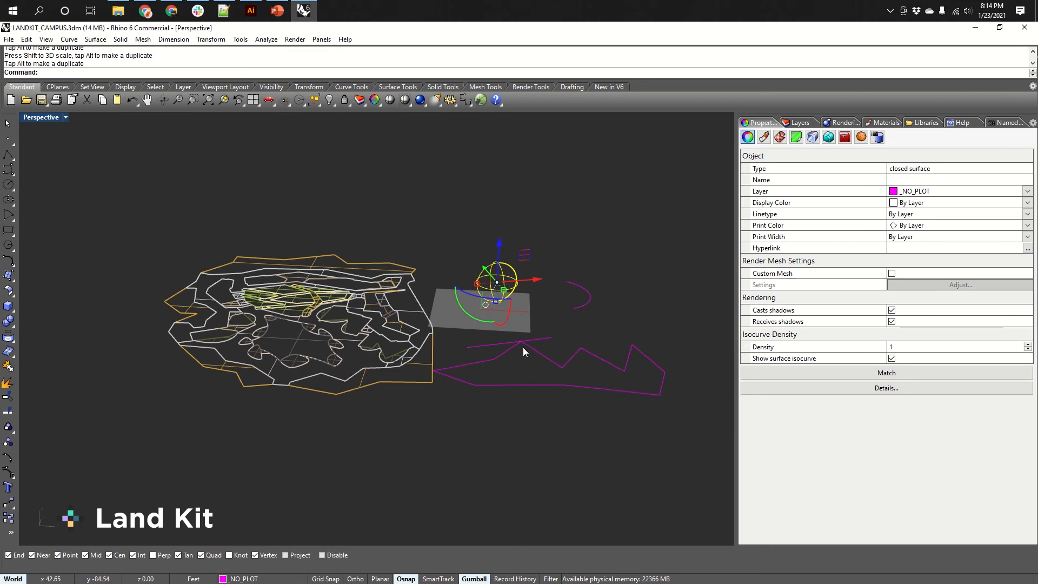
scroll(522, 347, "up", 5)
scroll(510, 328, "down", 3)
scroll(509, 329, "up", 7)
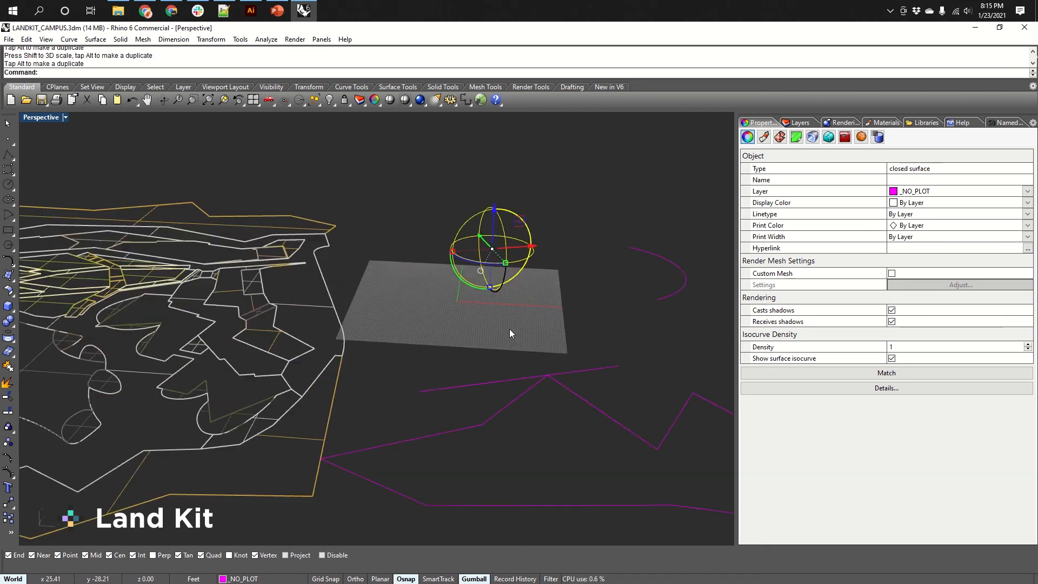
scroll(509, 328, "down", 6)
right_click_drag(529, 328, 458, 341)
scroll(346, 335, "up", 5)
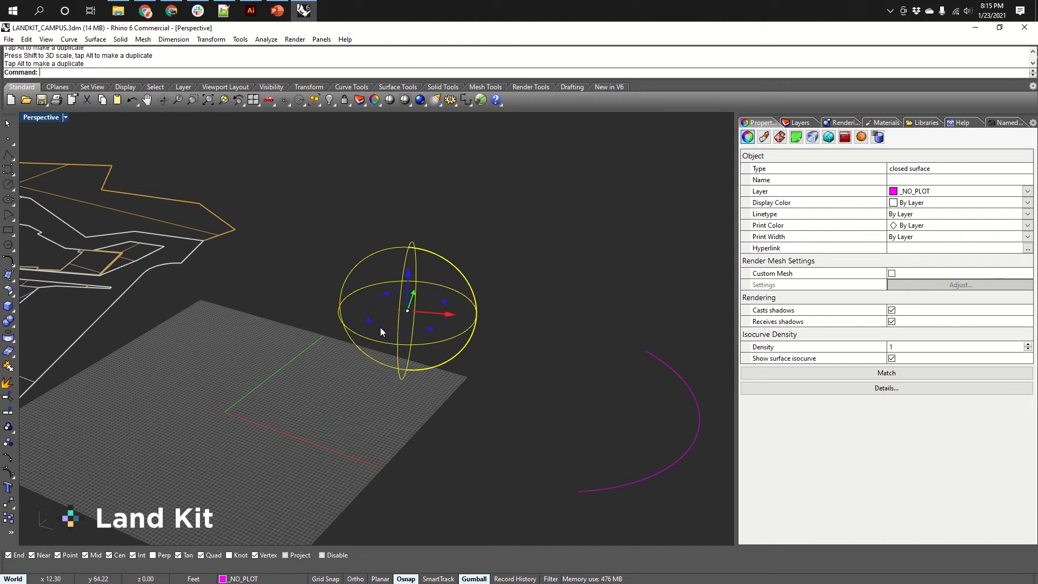
left_click_drag(381, 327, 394, 351)
scroll(488, 362, "down", 5)
scroll(528, 349, "down", 5)
right_click_drag(478, 347, 528, 380)
right_click_drag(567, 342, 458, 352, "shift")
left_click(456, 356)
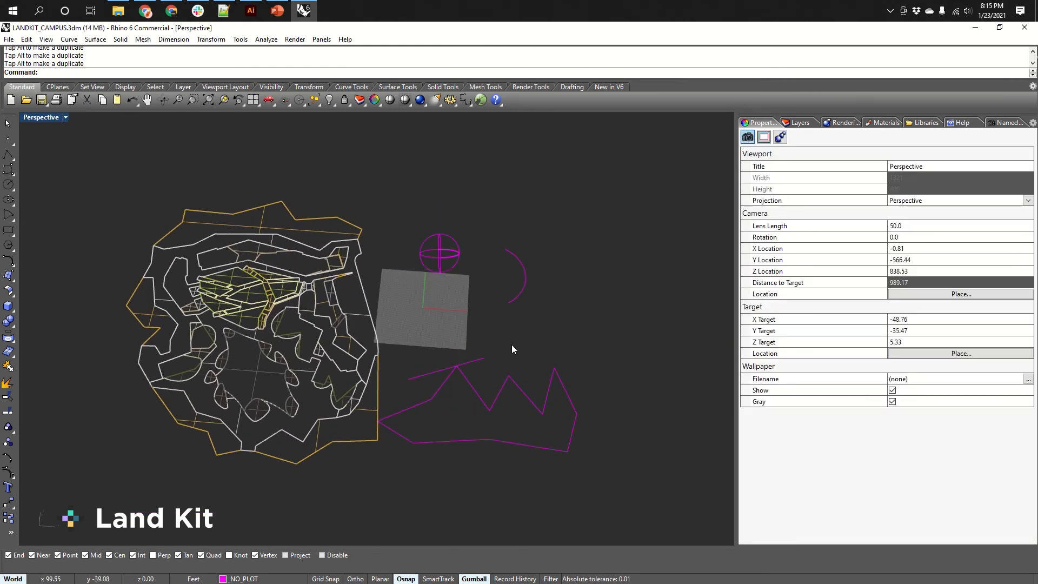
Select the arc and the line, then nudge the line slightly with a gumball handle.
left_click_drag(512, 345, 452, 406)
left_click_drag(523, 310, 509, 252)
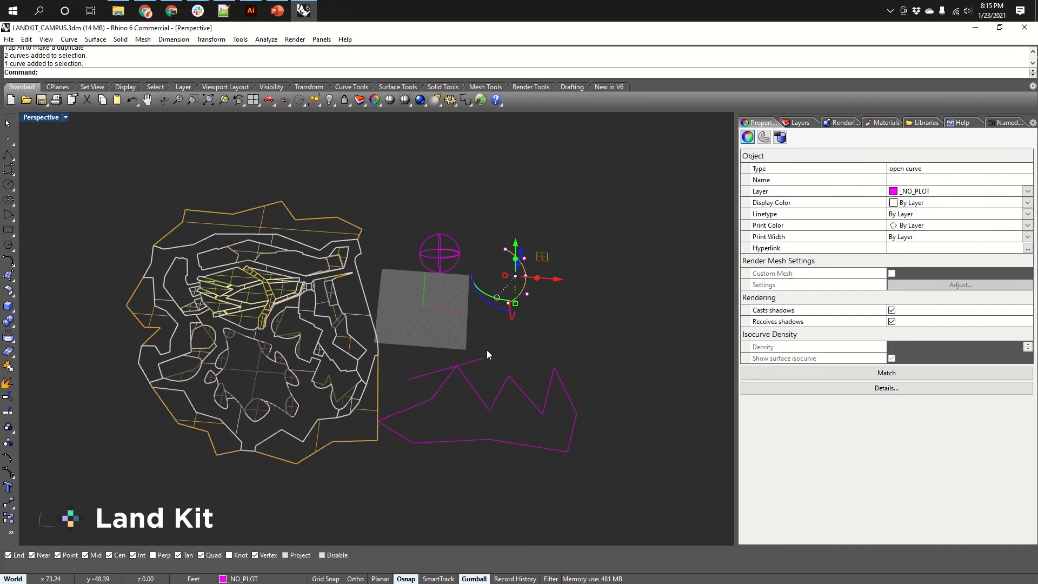
left_click(466, 362)
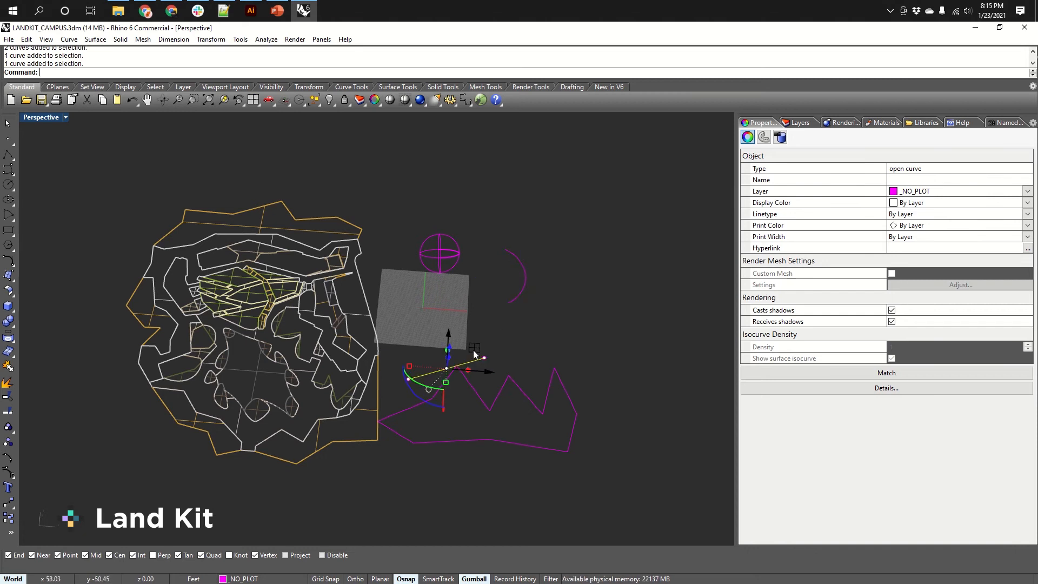
left_click_drag(473, 350, 473, 341)
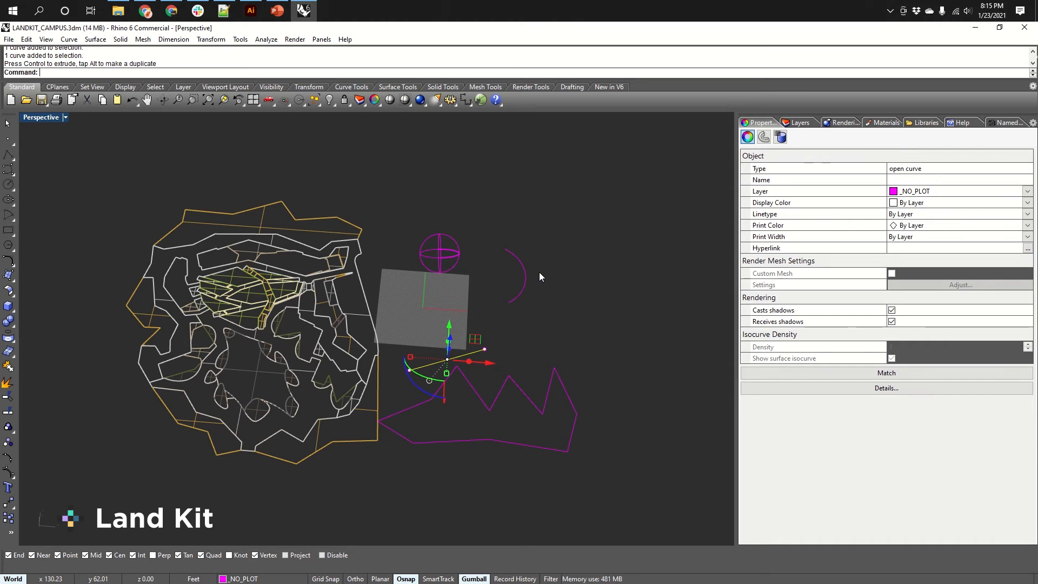
Draw a closed interpolated curve with InterpCrv through about ten points beside the campus in the Perspective view.
type("In")
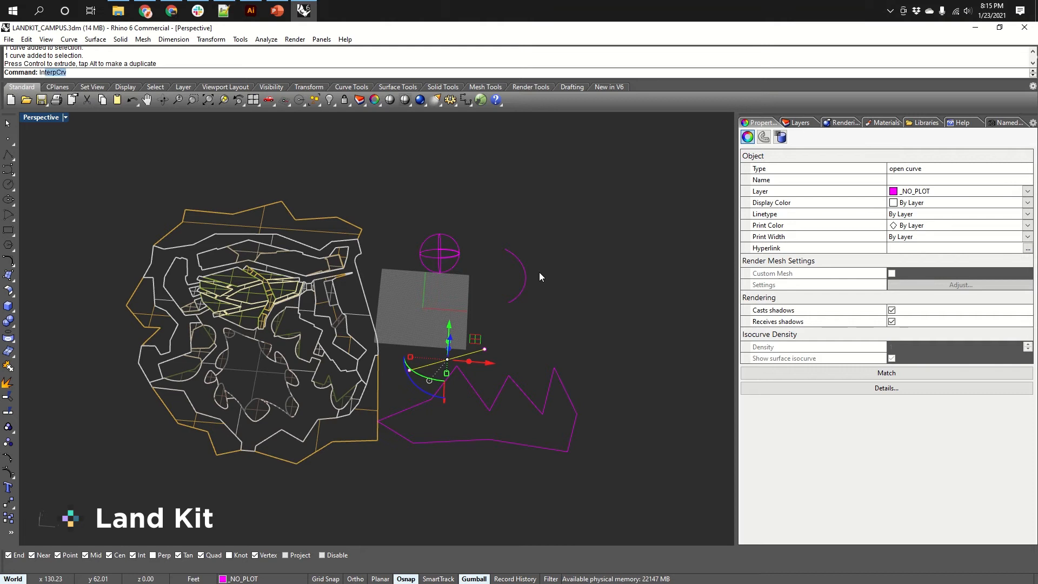
type("terpCrv")
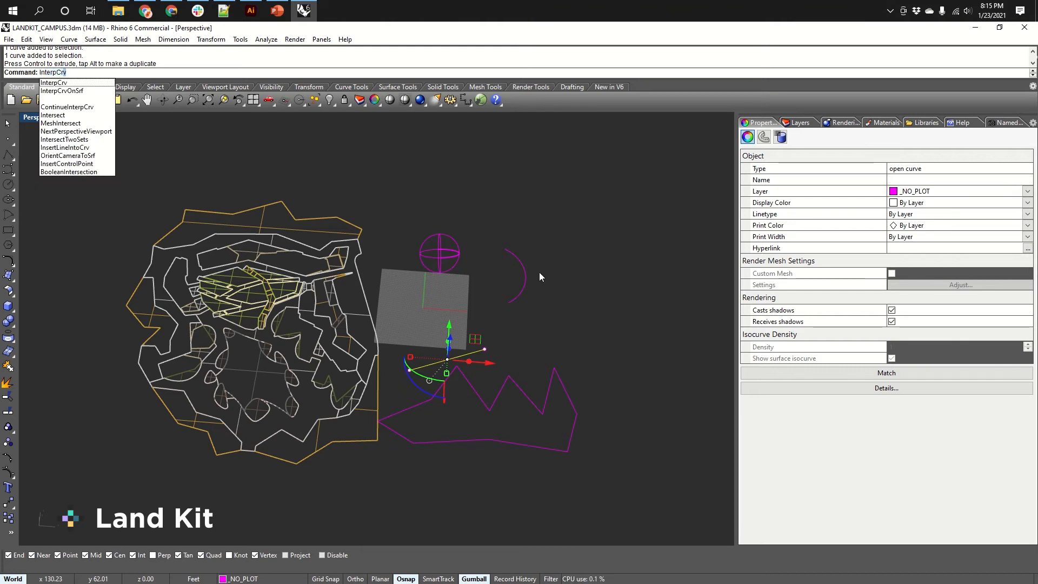
key("Return")
left_click(615, 340)
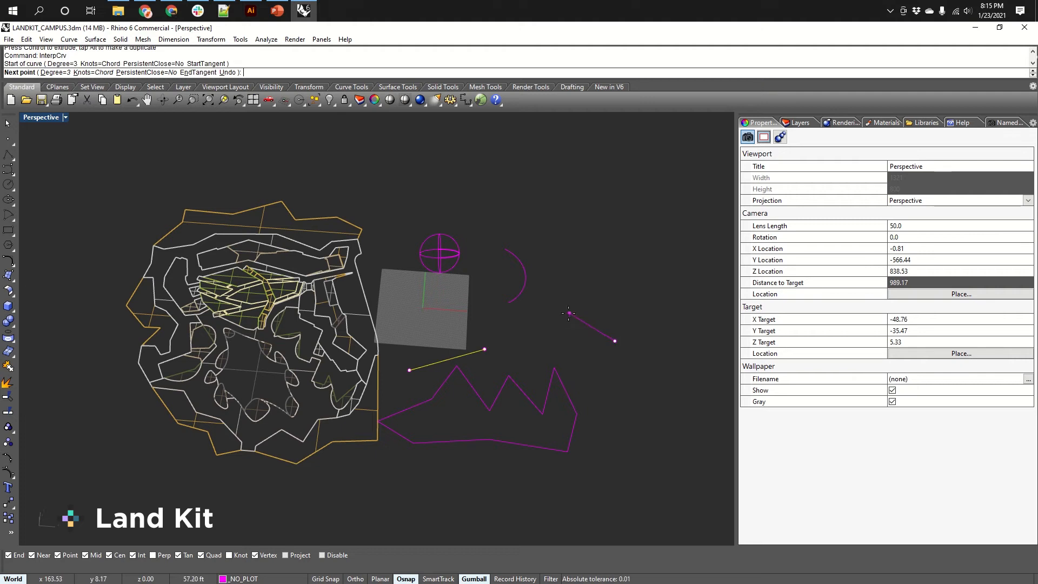
left_click(567, 313)
left_click(598, 283)
left_click(595, 235)
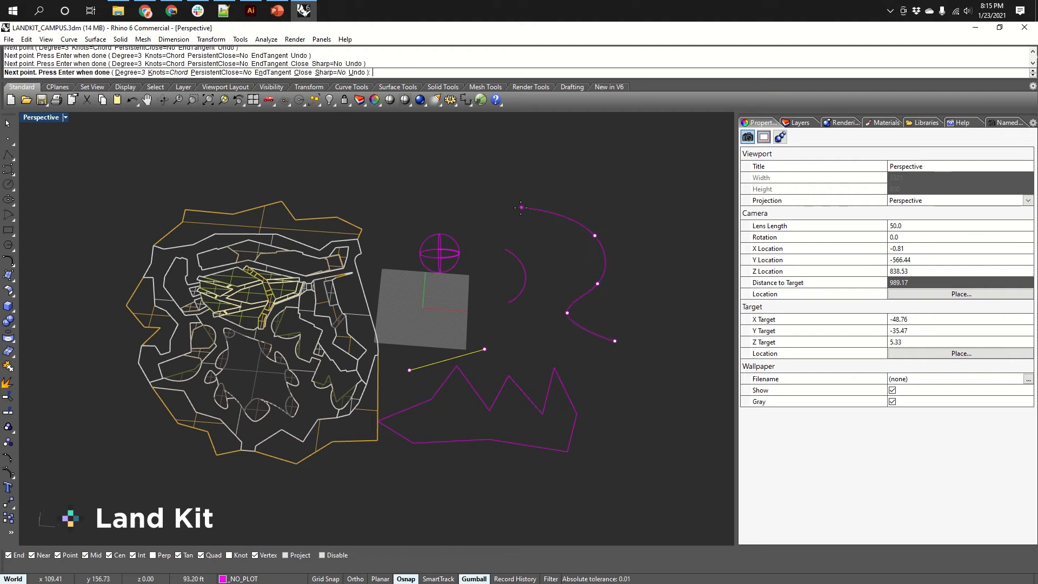
left_click(519, 207)
left_click(444, 173)
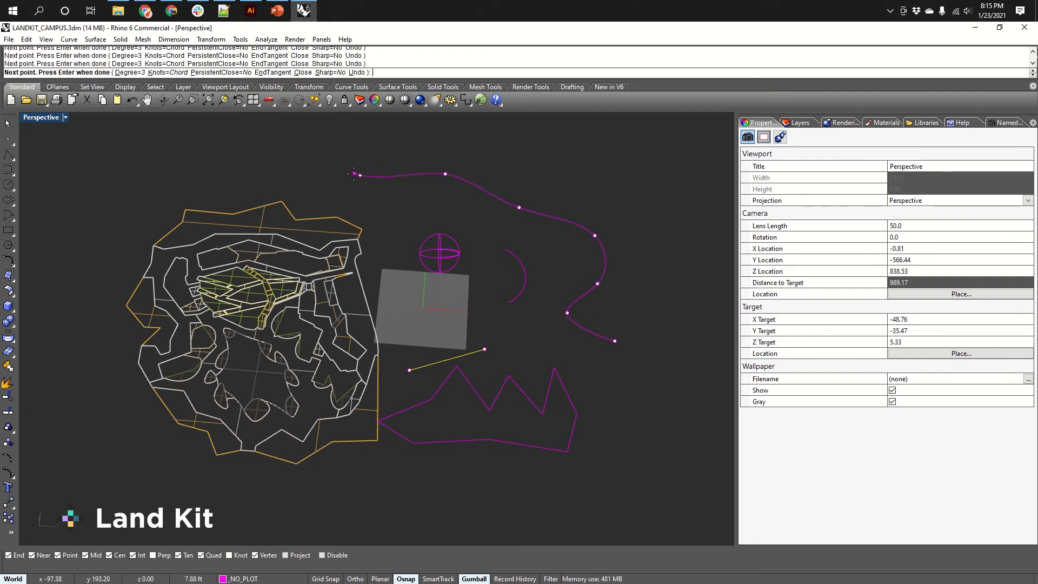
left_click(360, 175)
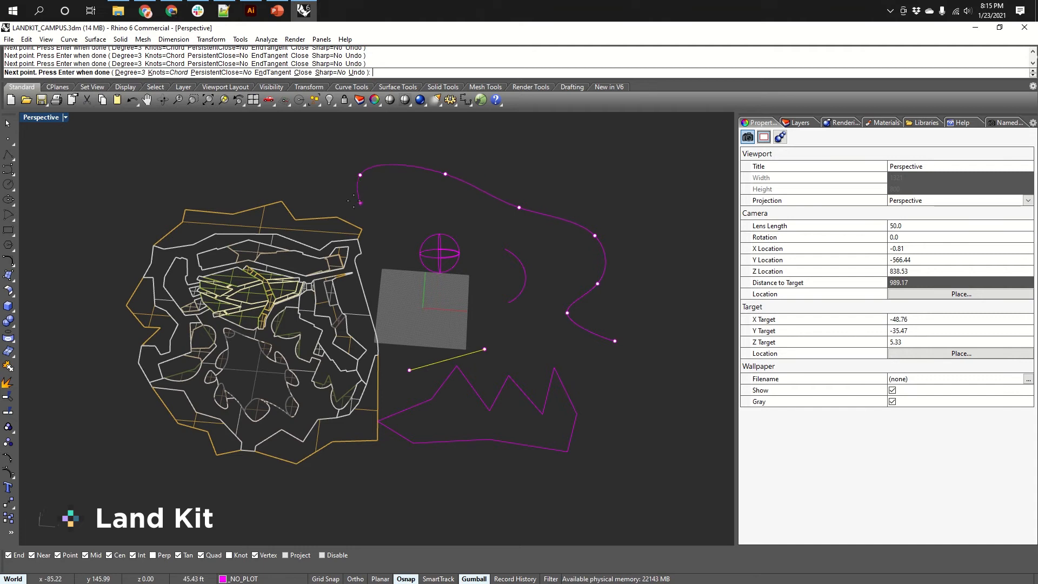
left_click(387, 196)
left_click(457, 208)
left_click(528, 231)
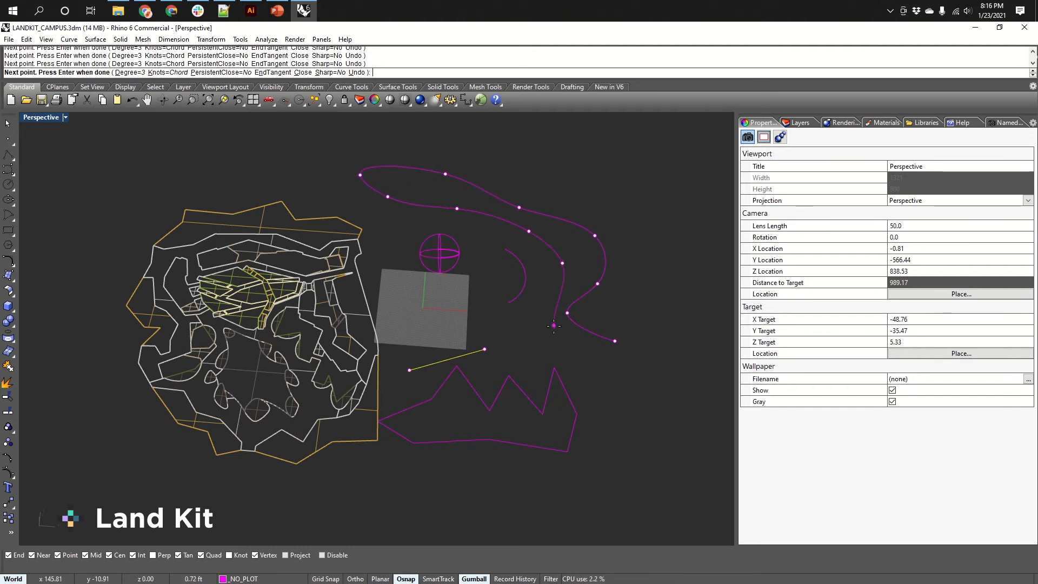
left_click(614, 341)
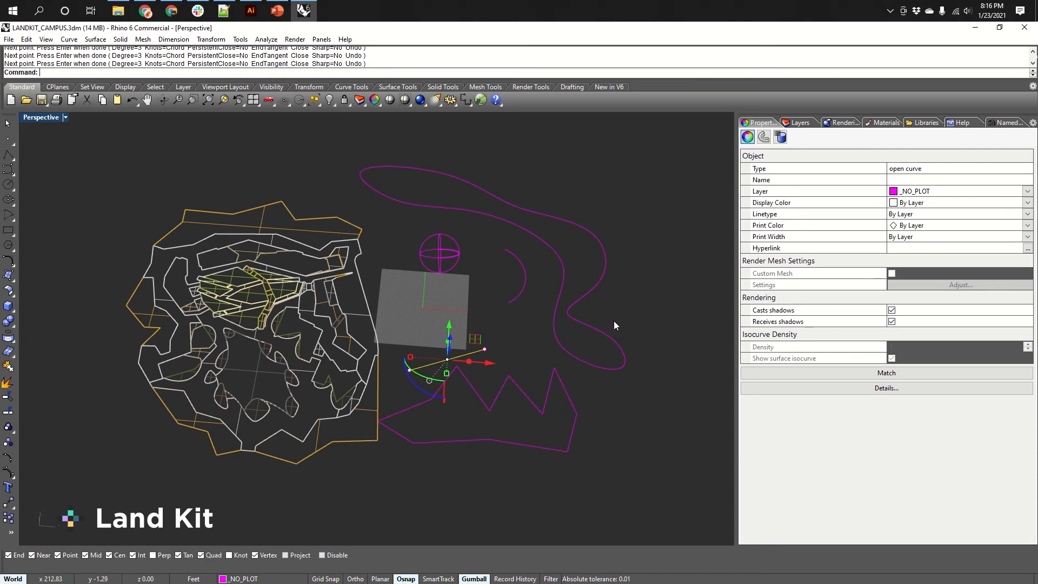
Switch to the Top view and draw a second closed freeform curve with the Curve command around the first one.
right_click_drag(534, 322, 531, 323)
key("ctrl+Tab")
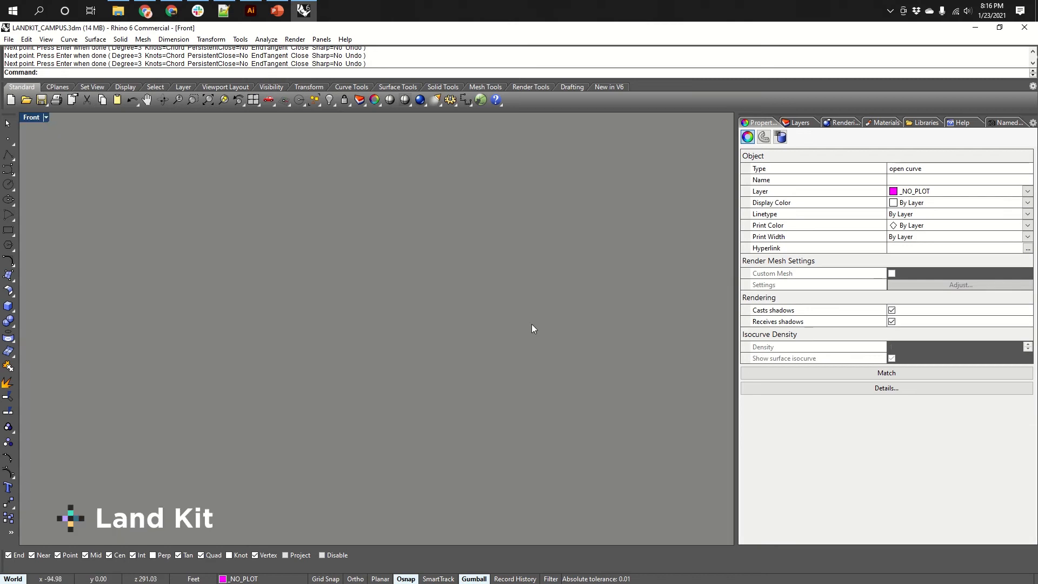
key("ctrl+Tab")
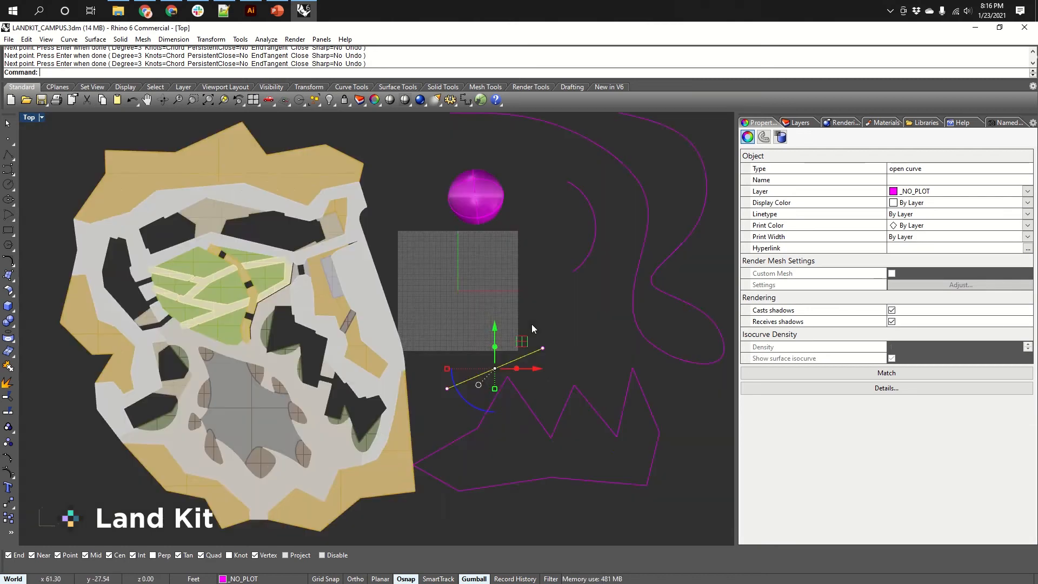
right_click_drag(531, 323, 475, 376)
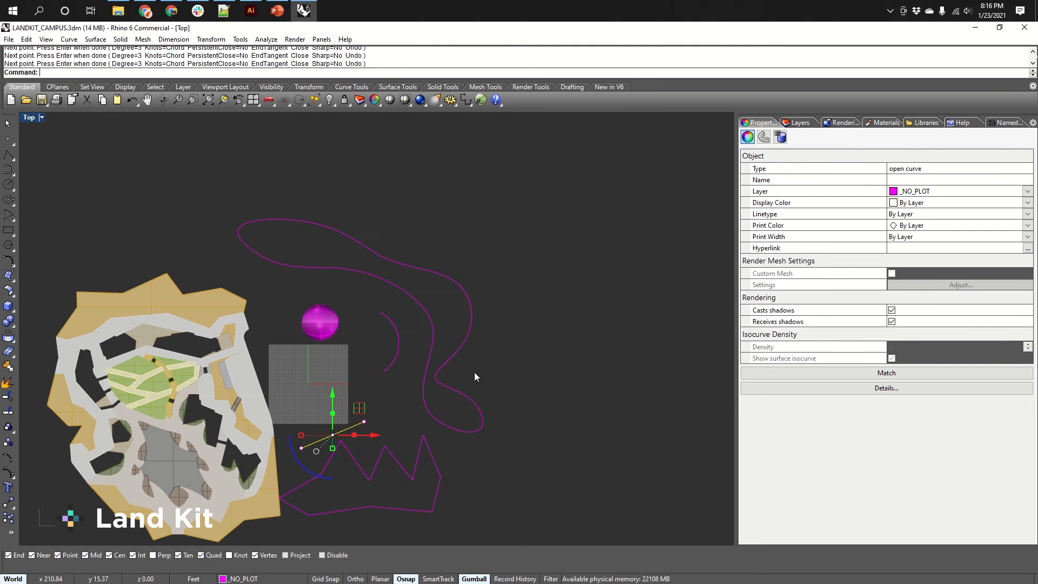
type("Curve")
key("Return")
left_click(582, 382)
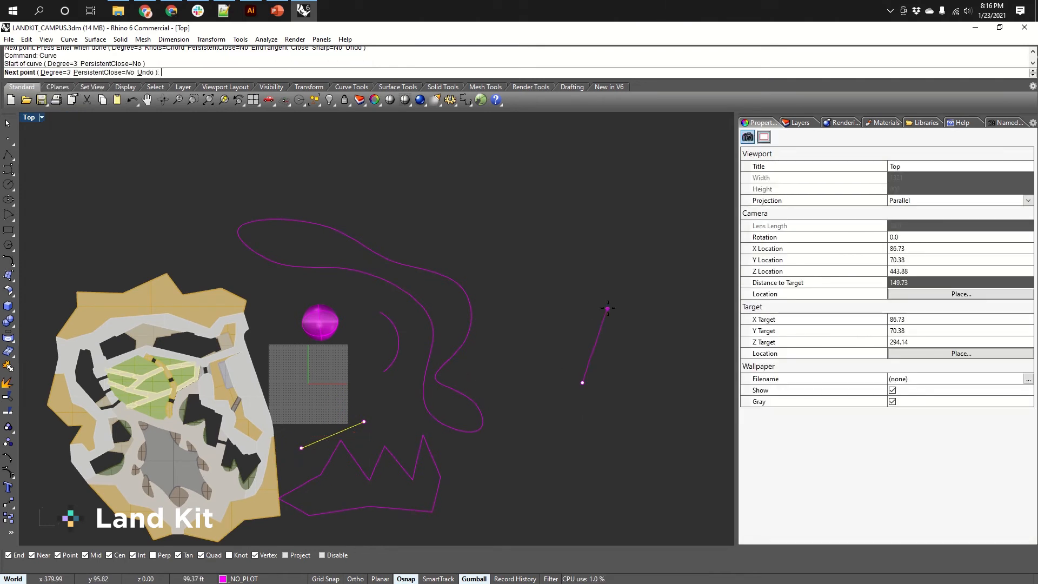
left_click(575, 255)
left_click(485, 168)
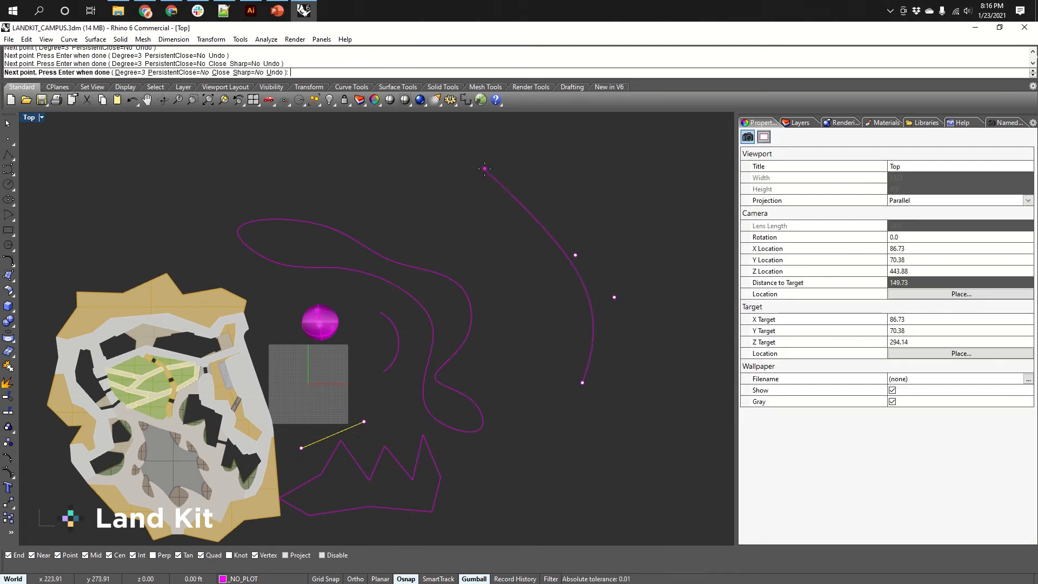
left_click(405, 170)
left_click(502, 265)
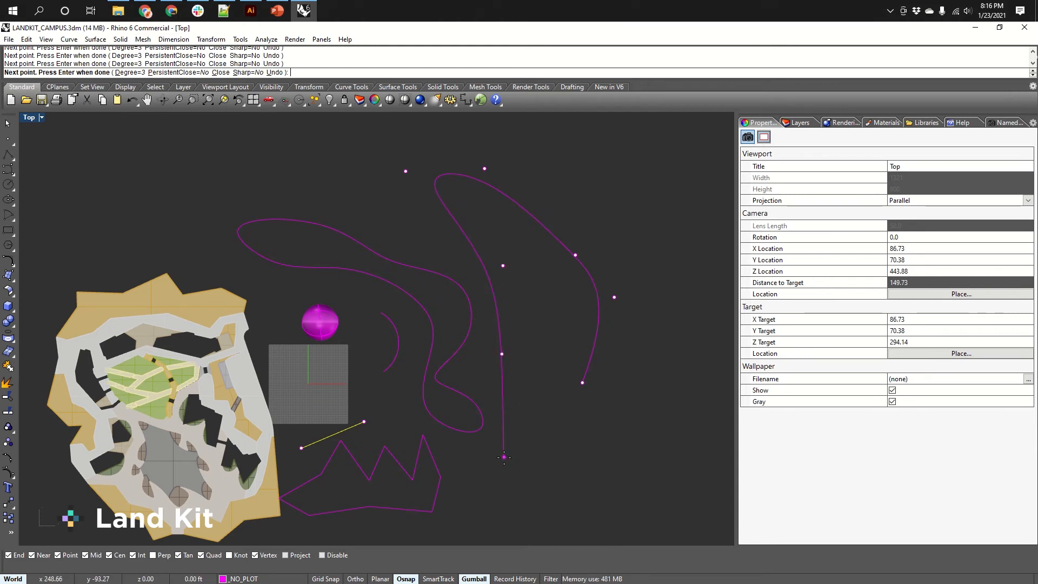
left_click(533, 414)
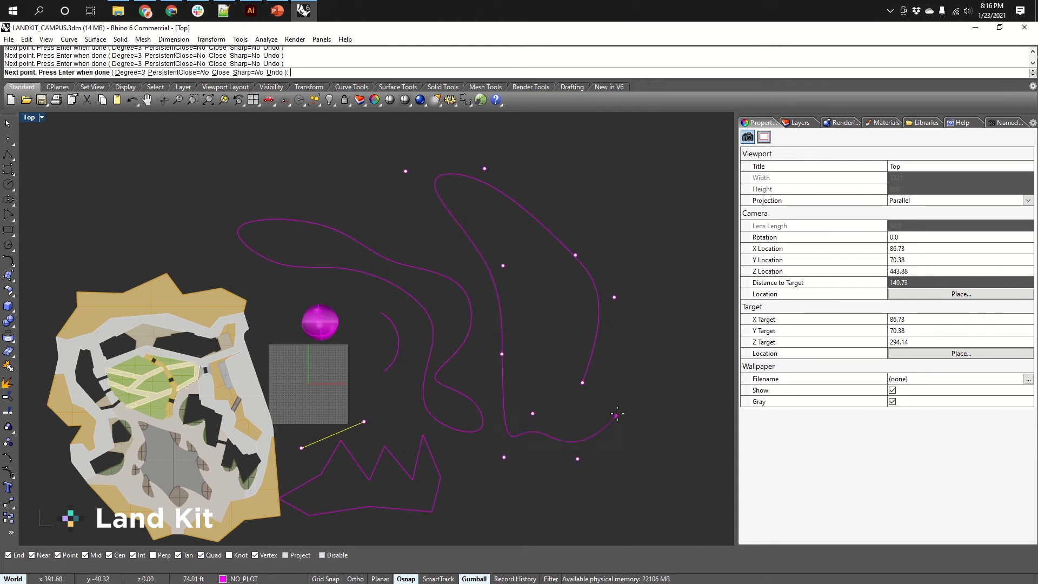
key("Return")
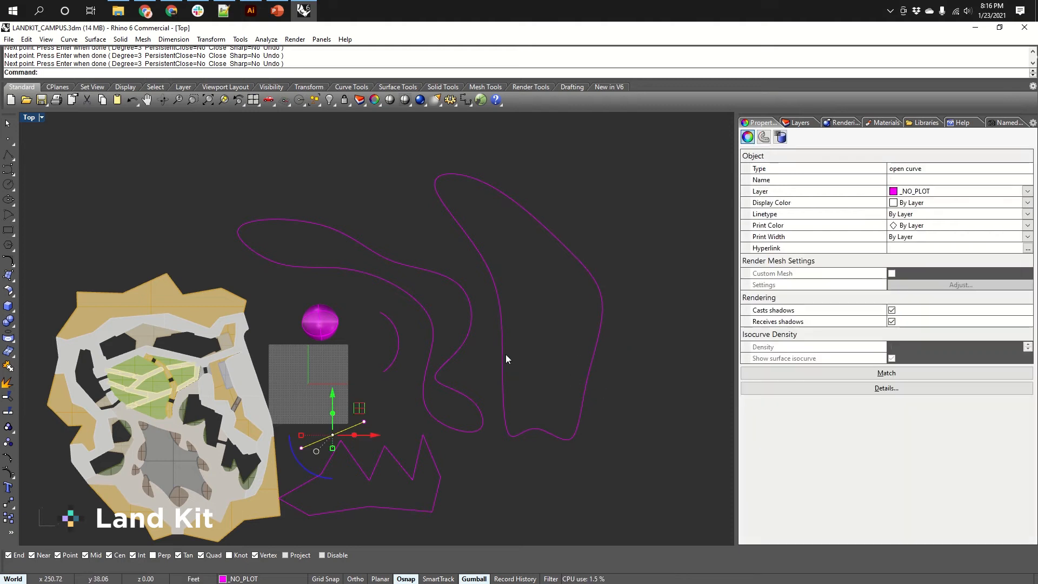
left_click(465, 346)
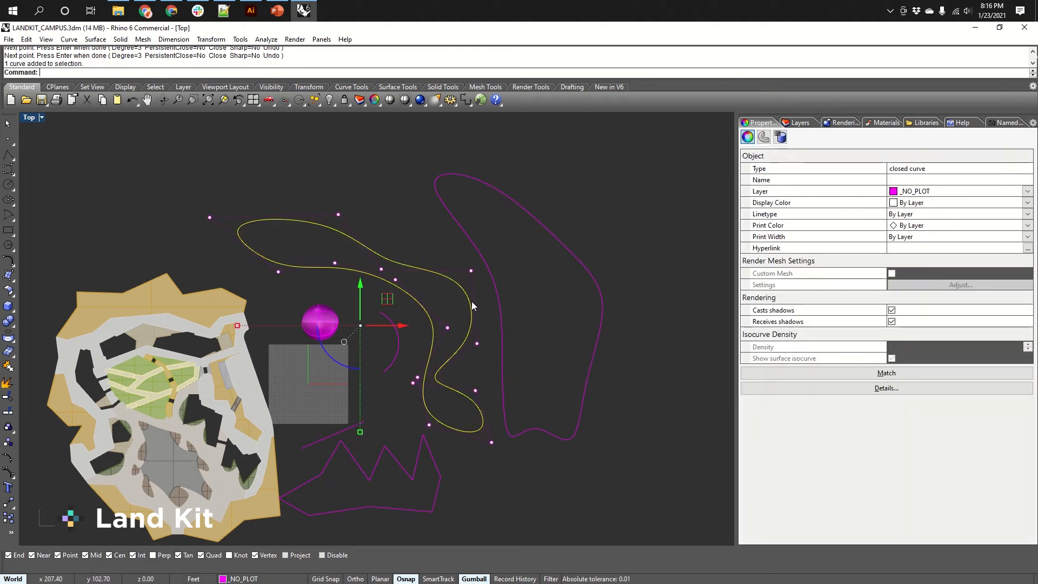
left_click(500, 310, "shift")
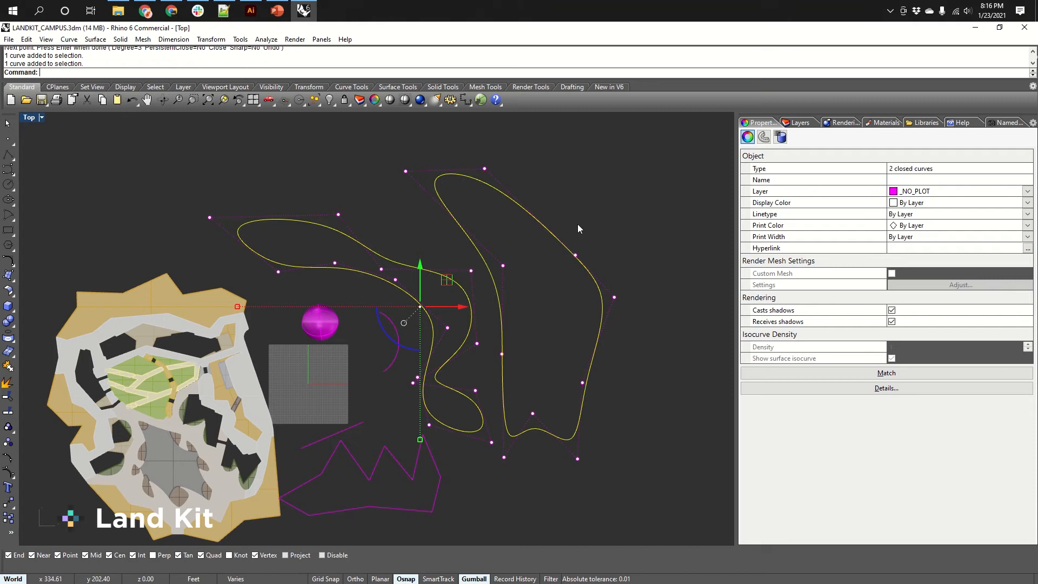
left_click(645, 197)
Raise one closed curve high above the other with the gumball's vertical arrow in the Perspective view.
right_click_drag(617, 228, 385, 296)
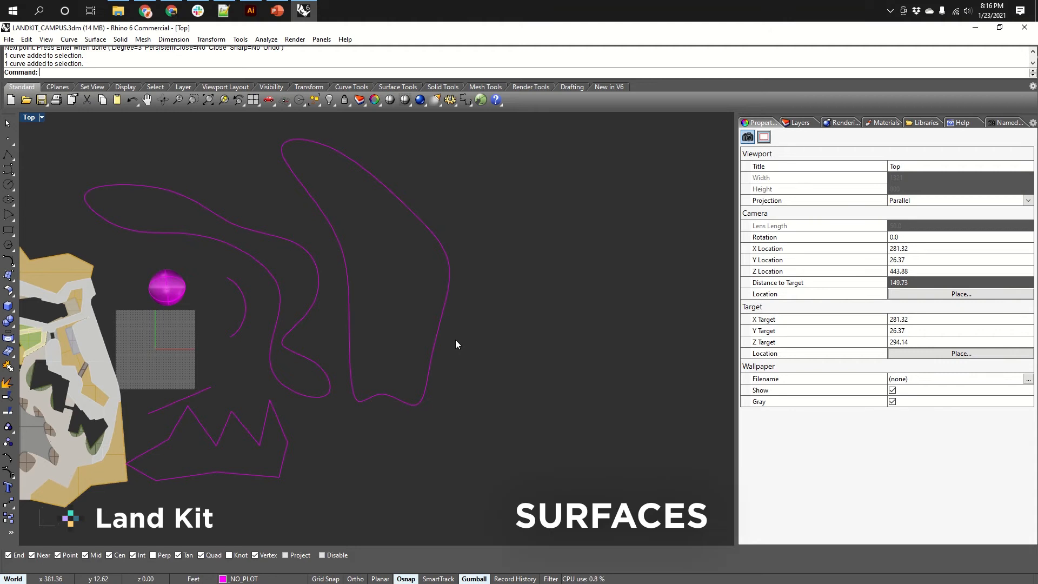
right_click_drag(489, 345, 446, 320)
key("ctrl+Tab")
left_click(447, 320)
right_click_drag(478, 368, 497, 333)
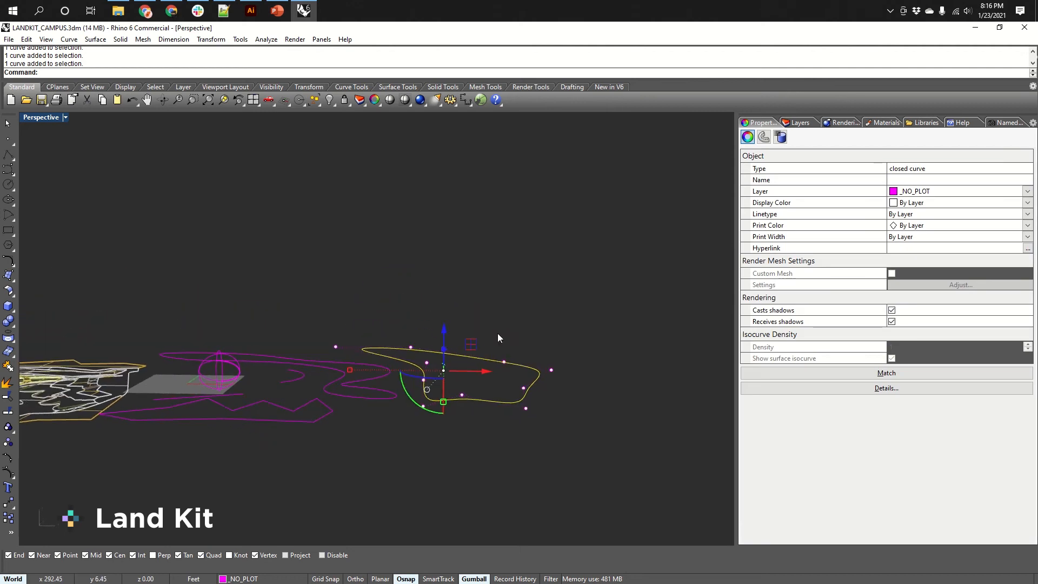
left_click_drag(474, 350, 369, 272)
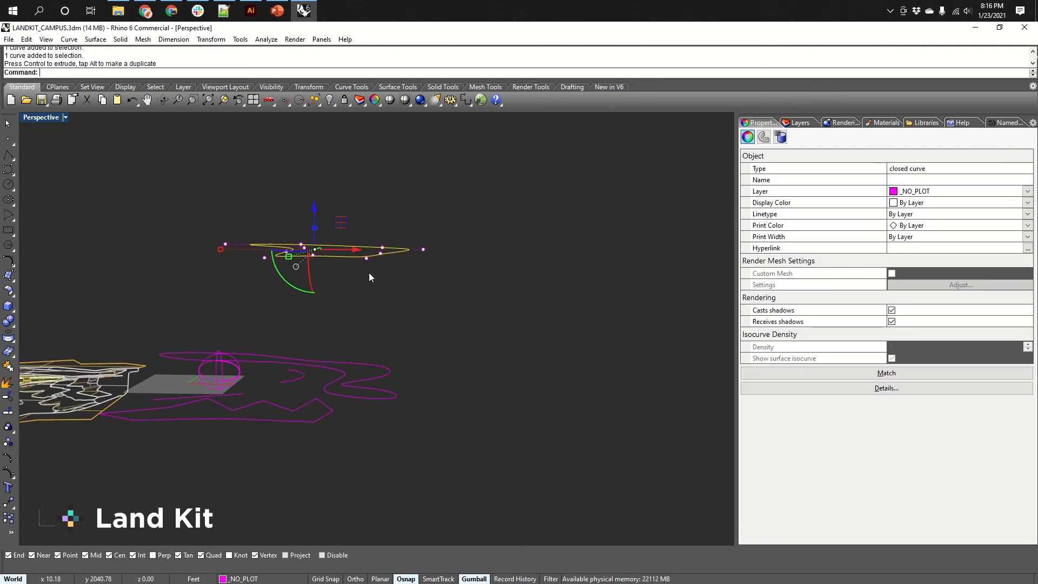
Select both closed curves and loft them into a surface using the Loose style.
right_click_drag(369, 273, 558, 360)
left_click(559, 358)
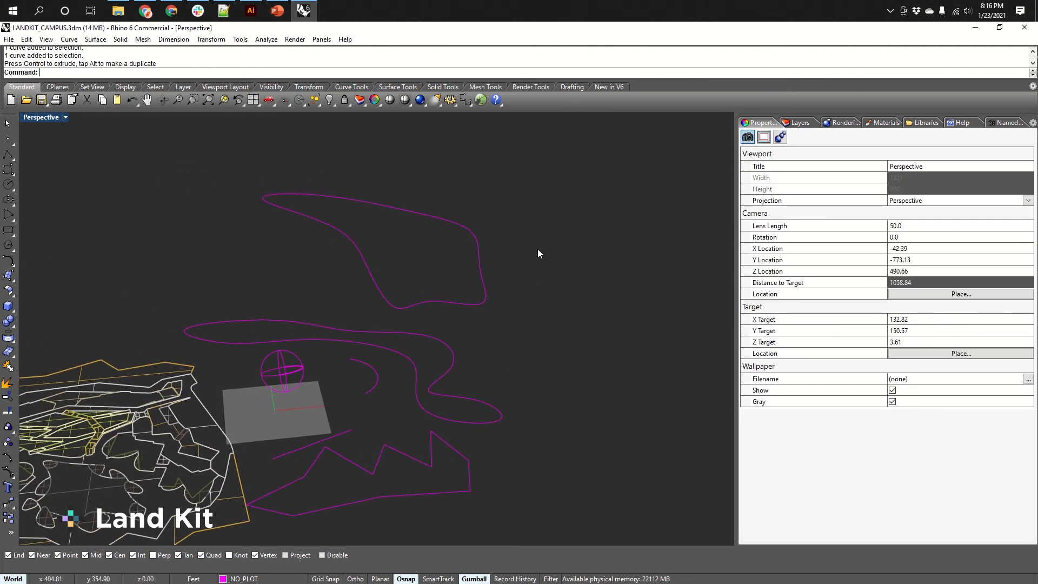
left_click_drag(538, 244, 414, 393)
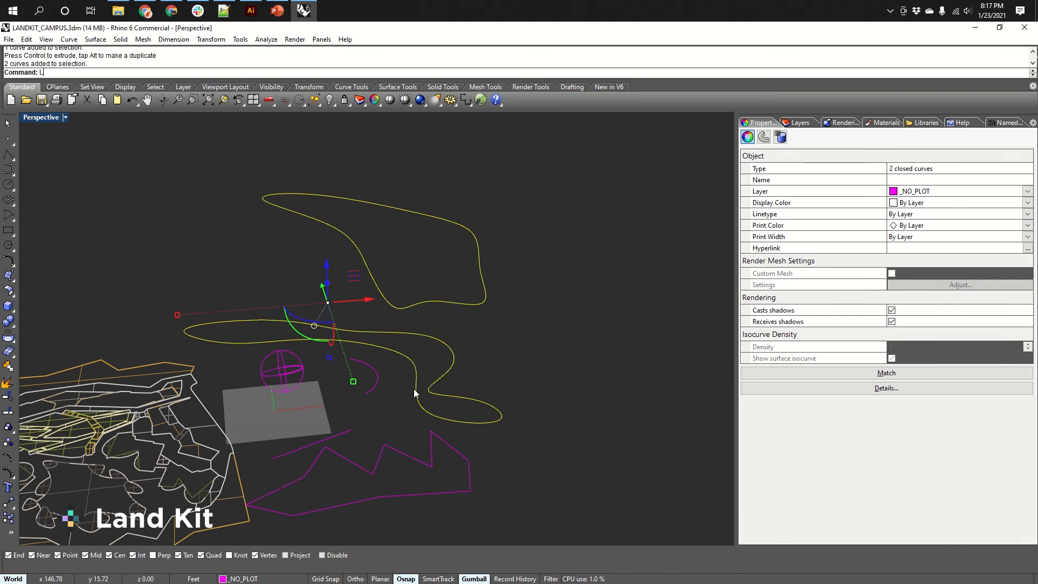
key("Return")
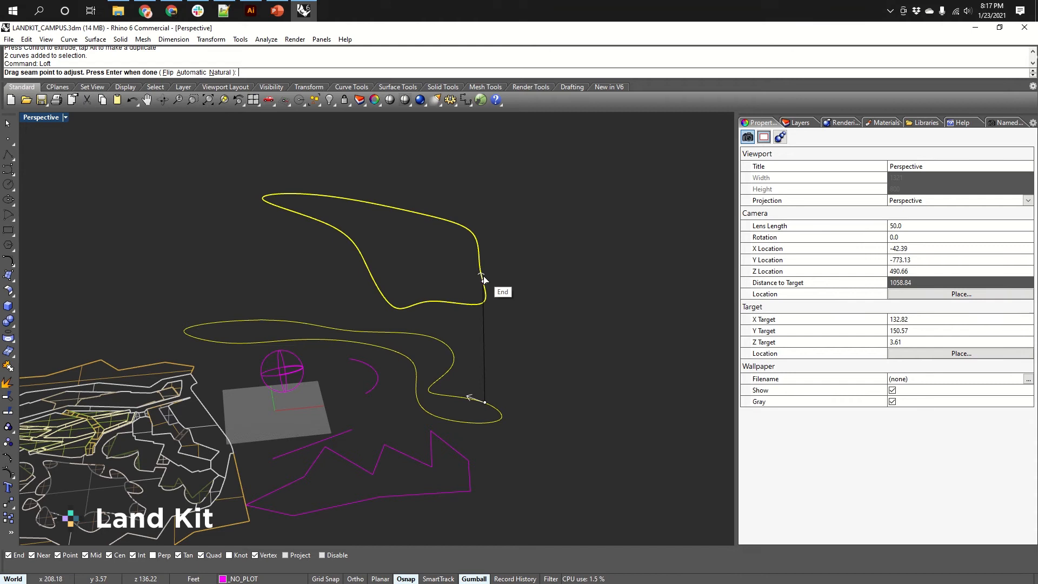
key("Return")
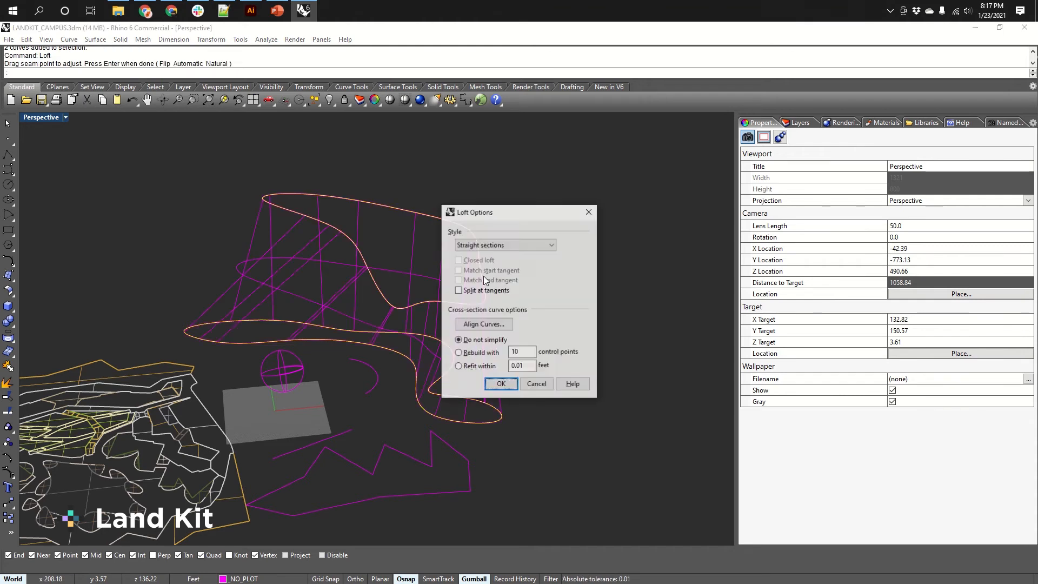
left_click(502, 246)
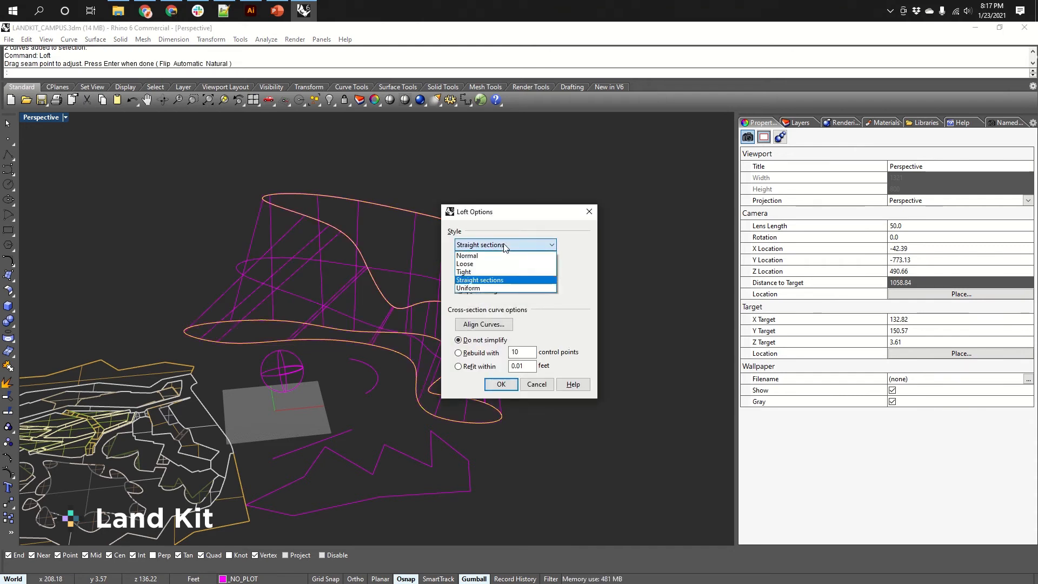
left_click(474, 266)
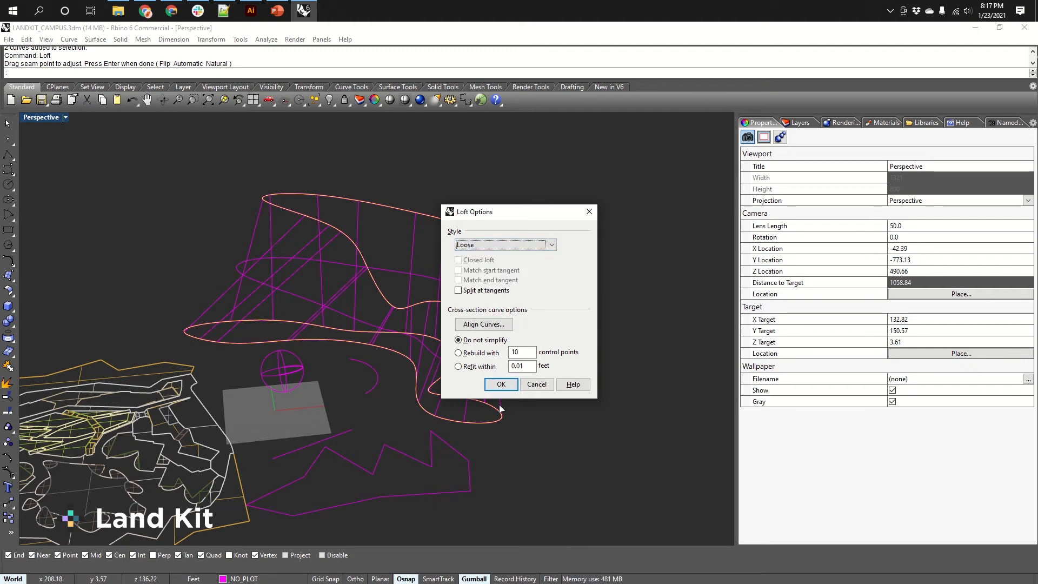
key("Return")
Switch the Perspective viewport to Shaded display mode.
right_click_drag(484, 352, 547, 304)
middle_click(547, 304)
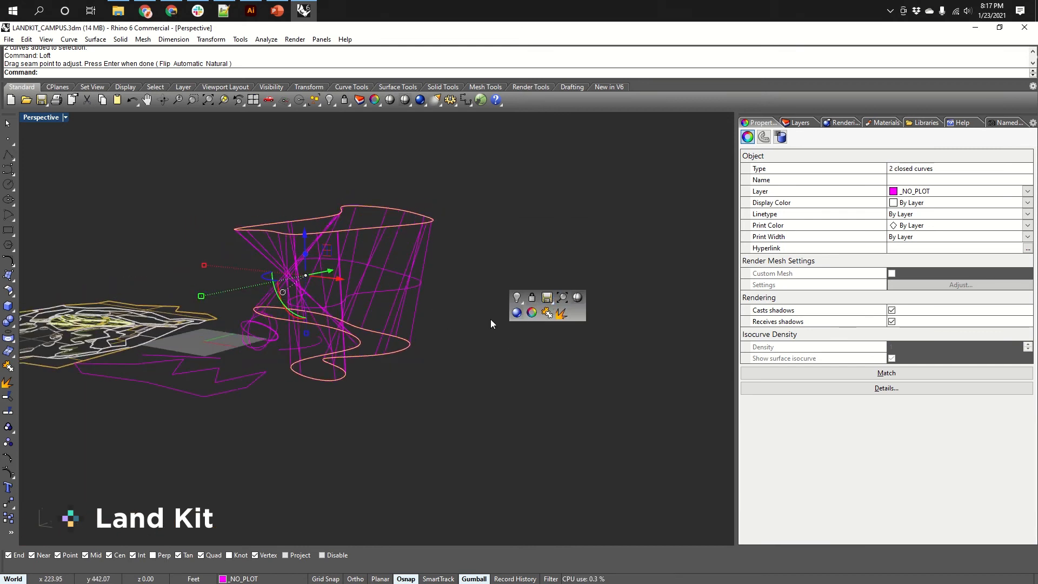
left_click(579, 296)
mouse_move(330, 291)
right_mouse_down()
mouse_move(364, 310)
mouse_move(429, 298)
right_mouse_up()
left_click(651, 267)
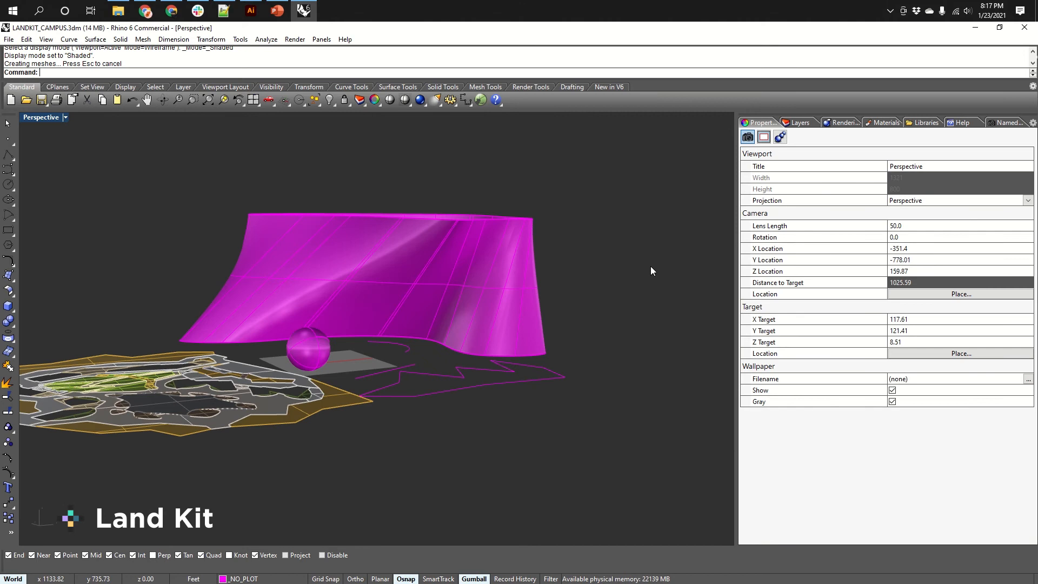
Orbit and zoom around the lofted surface to inspect it in 3D.
right_click_drag(650, 267, 567, 316)
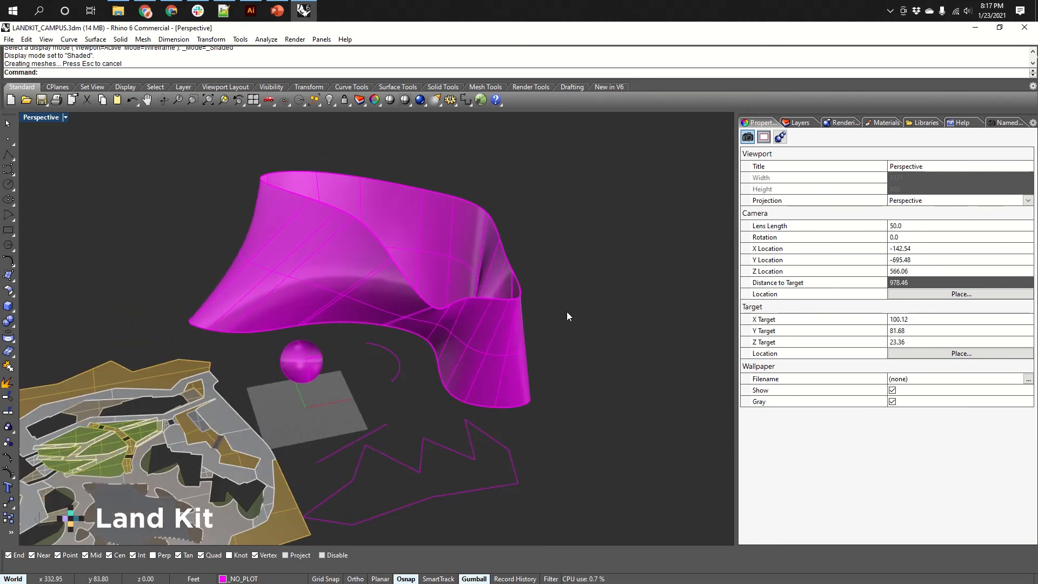
right_click_drag(538, 348, 501, 340)
scroll(490, 344, "up", 3)
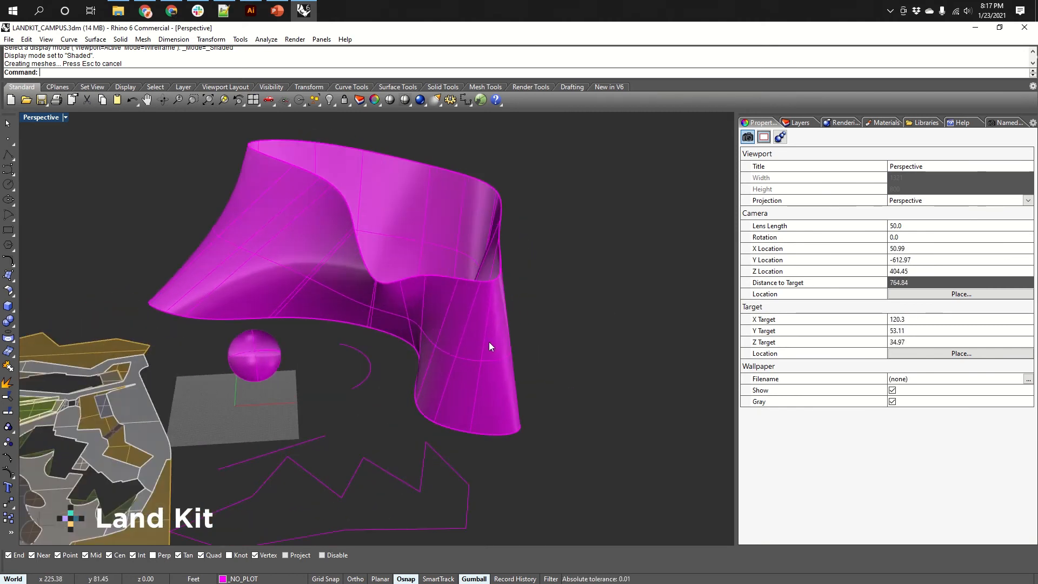
right_click_drag(481, 282, 465, 299)
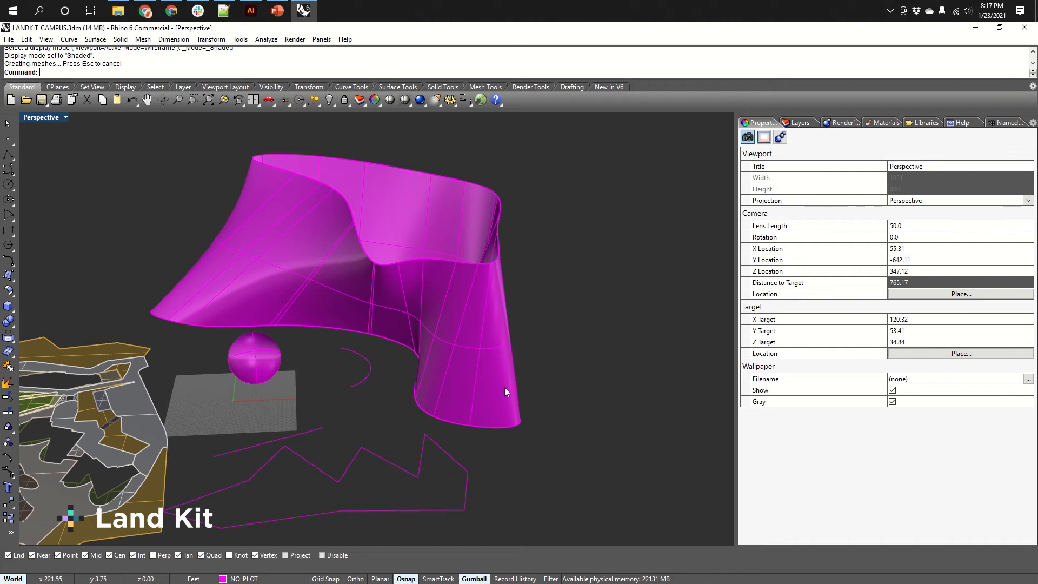
mouse_move(528, 222)
right_mouse_down()
mouse_move(508, 267)
mouse_move(514, 233)
right_mouse_up()
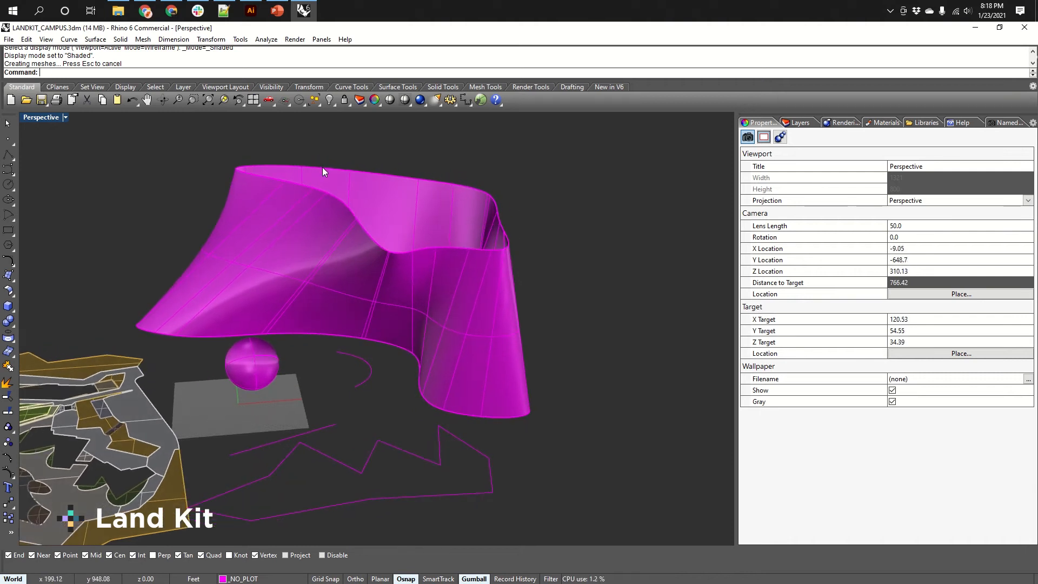
right_click_drag(536, 379, 530, 340)
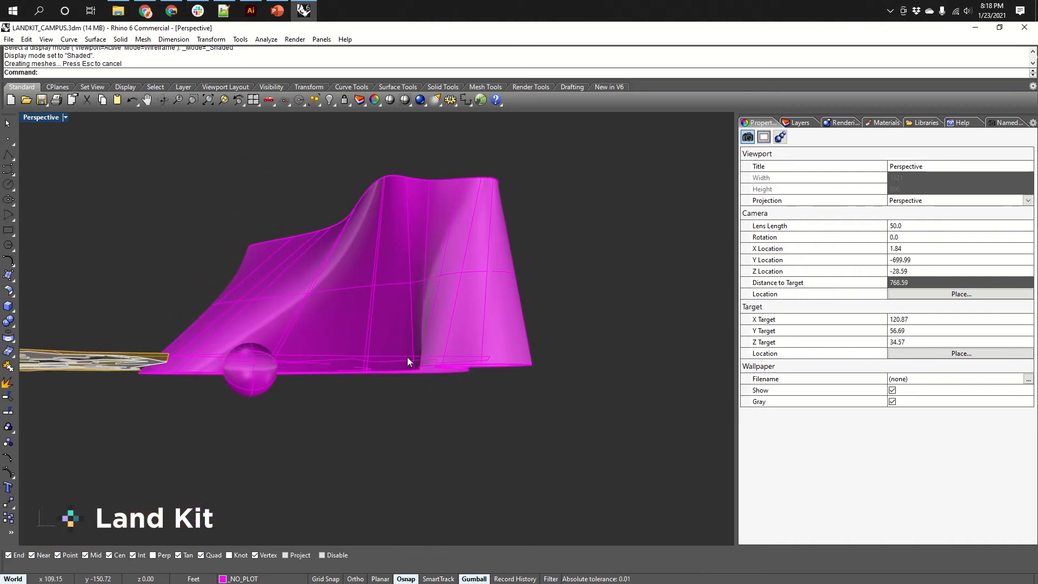
right_click_drag(409, 359, 514, 217)
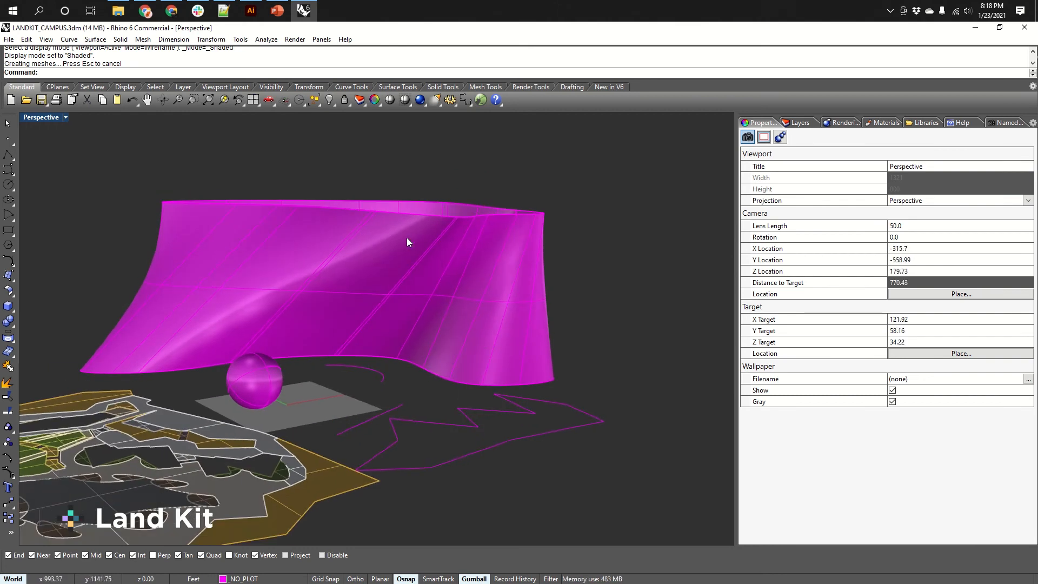
Run ExtractIsocurve and select the lofted surface.
right_click_drag(180, 322, 387, 261)
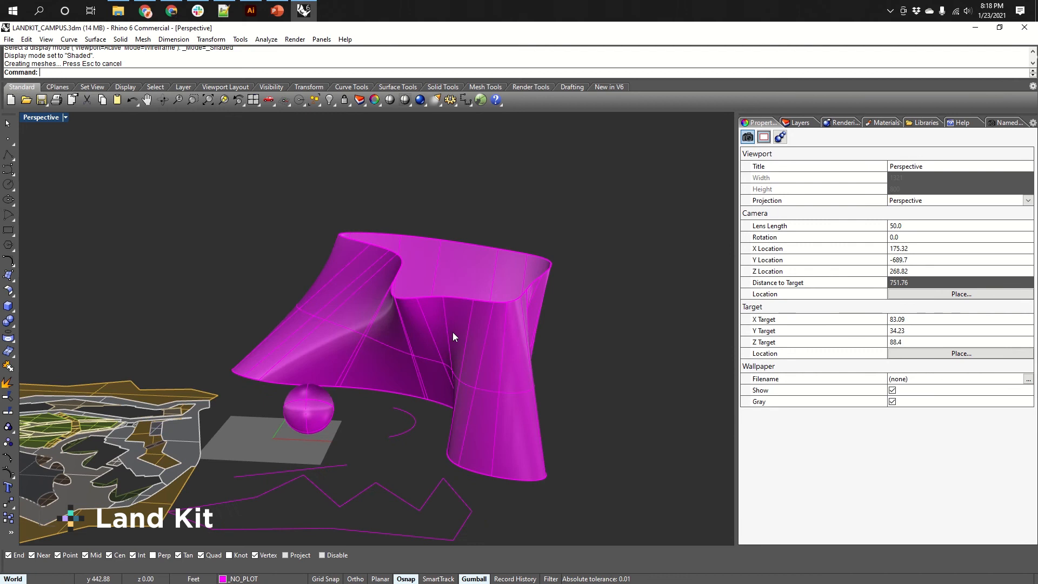
right_click_drag(454, 336, 477, 302)
left_click(505, 303)
left_click(588, 340)
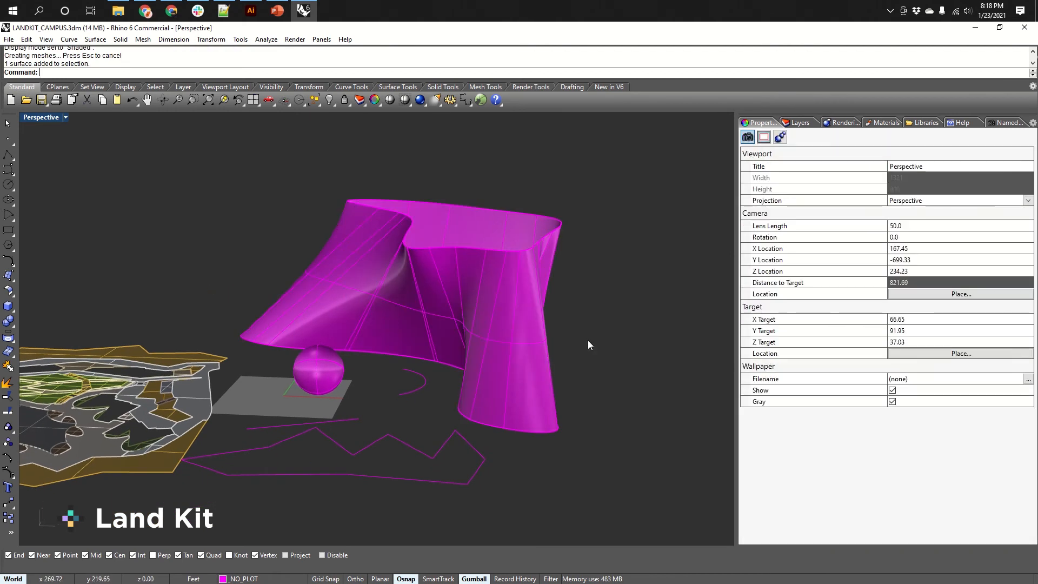
right_click_drag(586, 344, 593, 340)
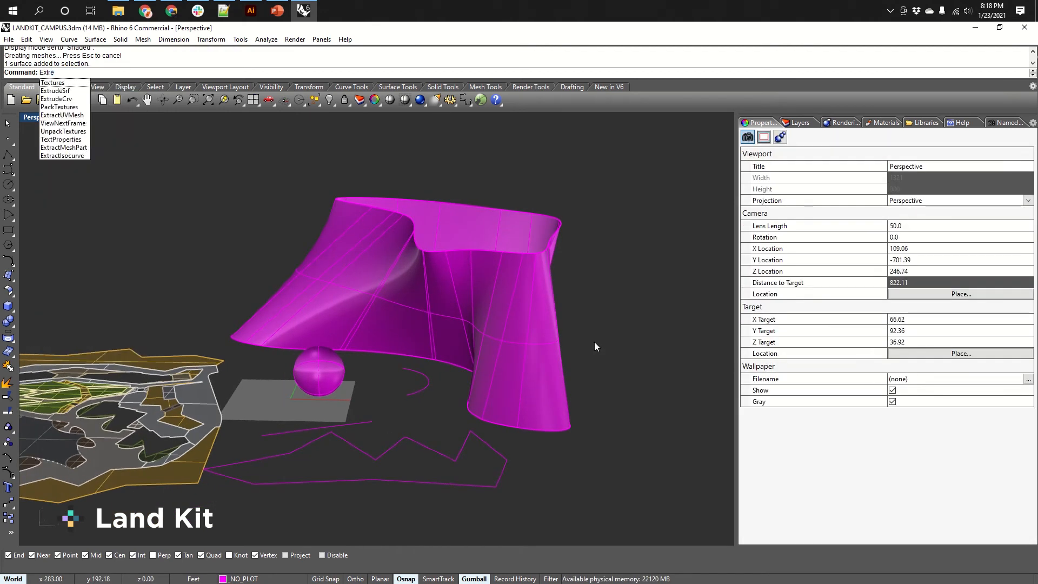
type("actIsocurv")
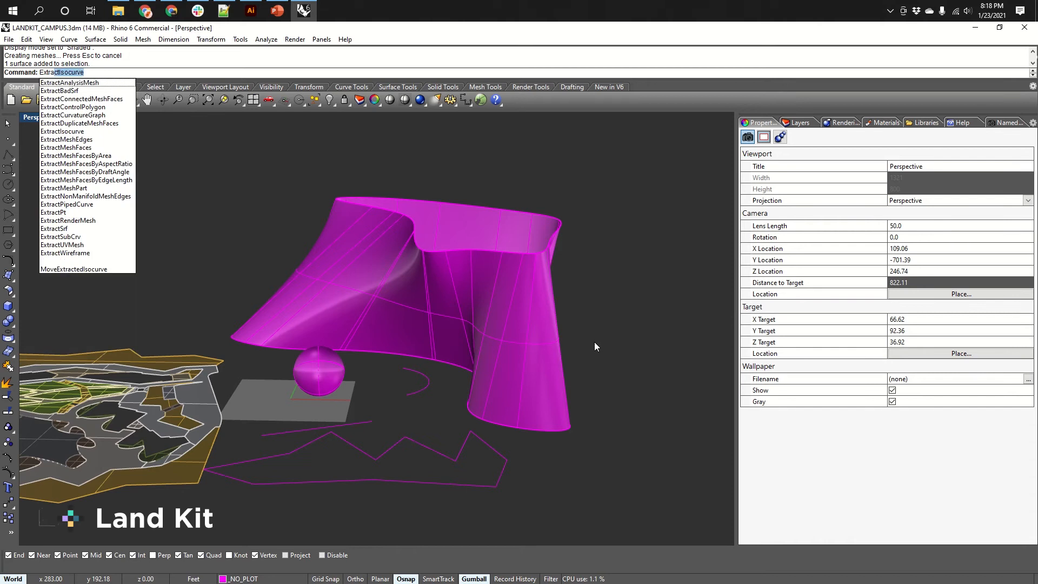
key("Return")
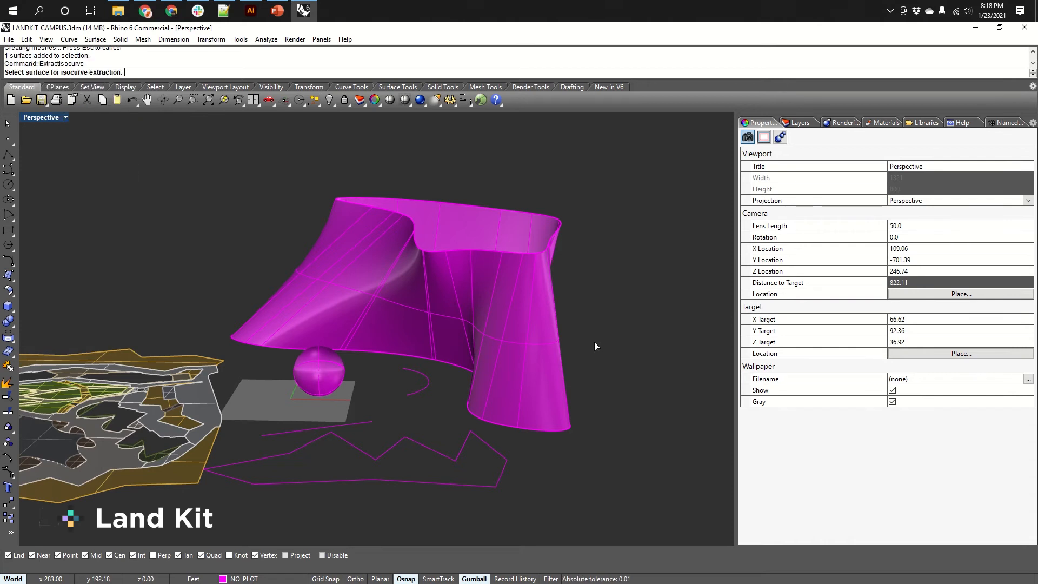
left_click(544, 332)
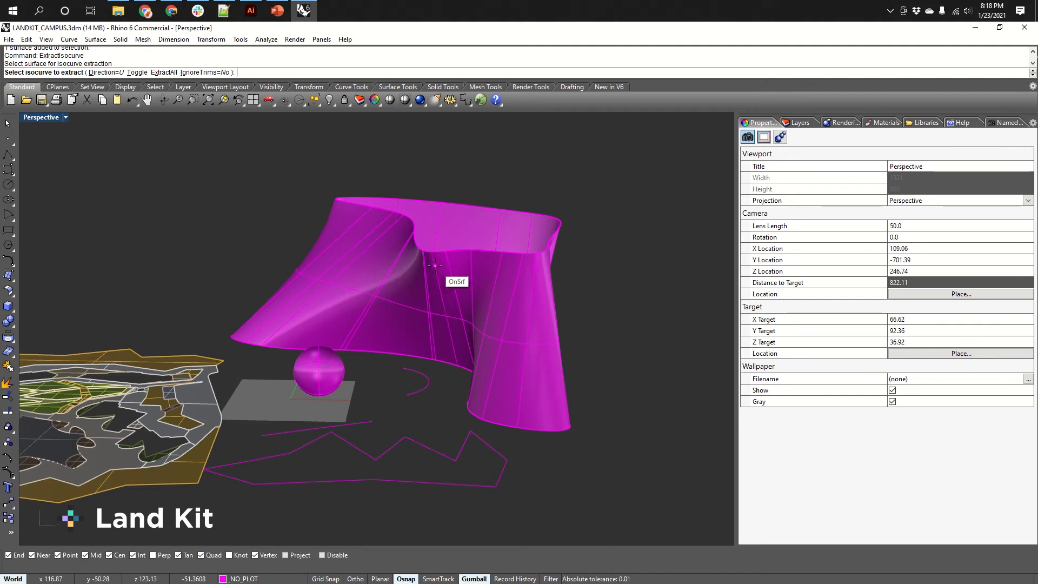
Toggle the isocurve direction and extract three horizontal isocurves at different heights on the lofted surface.
left_click(138, 72)
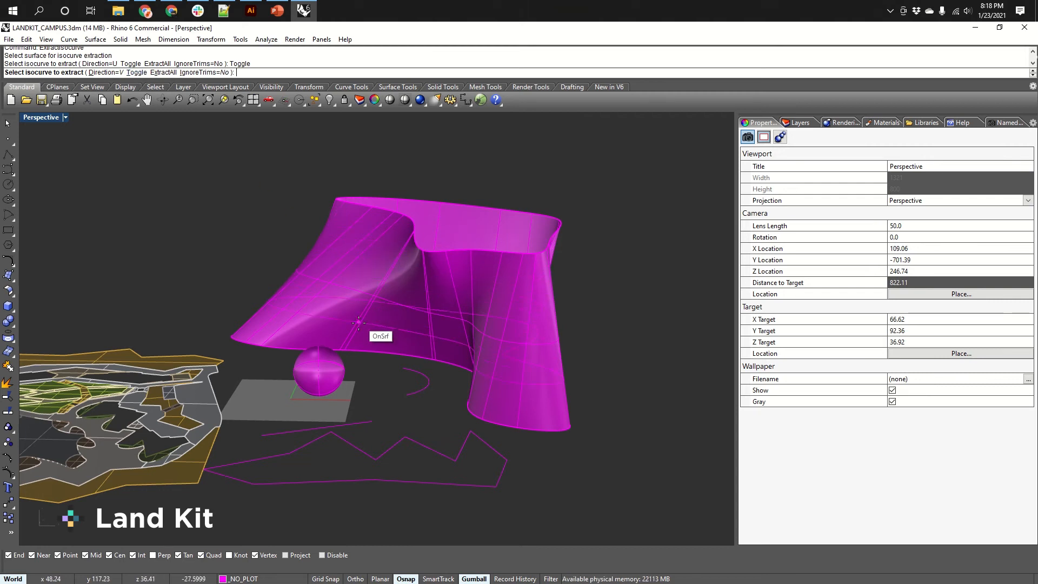
left_click(354, 263)
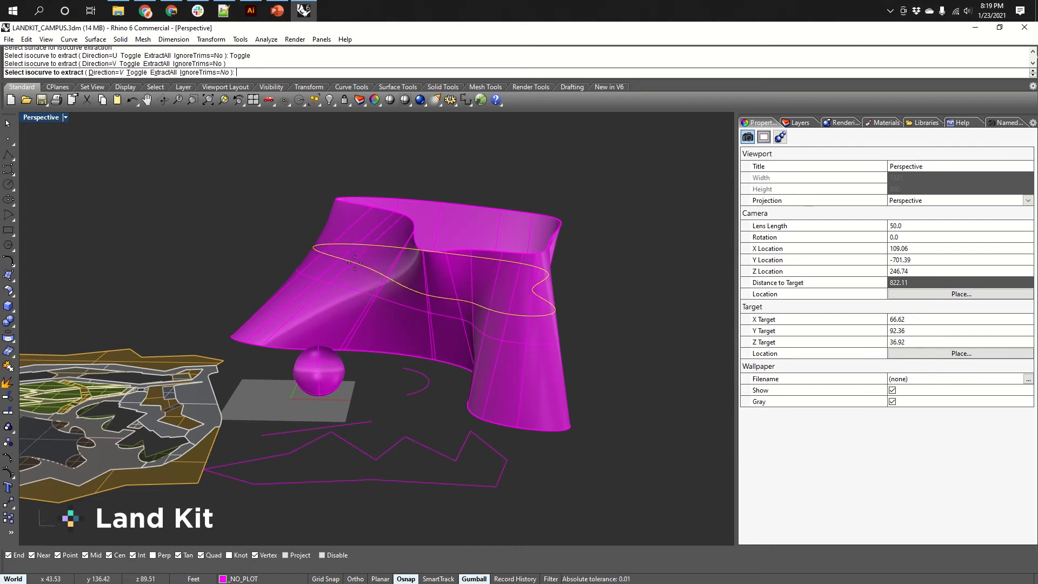
left_click(355, 264)
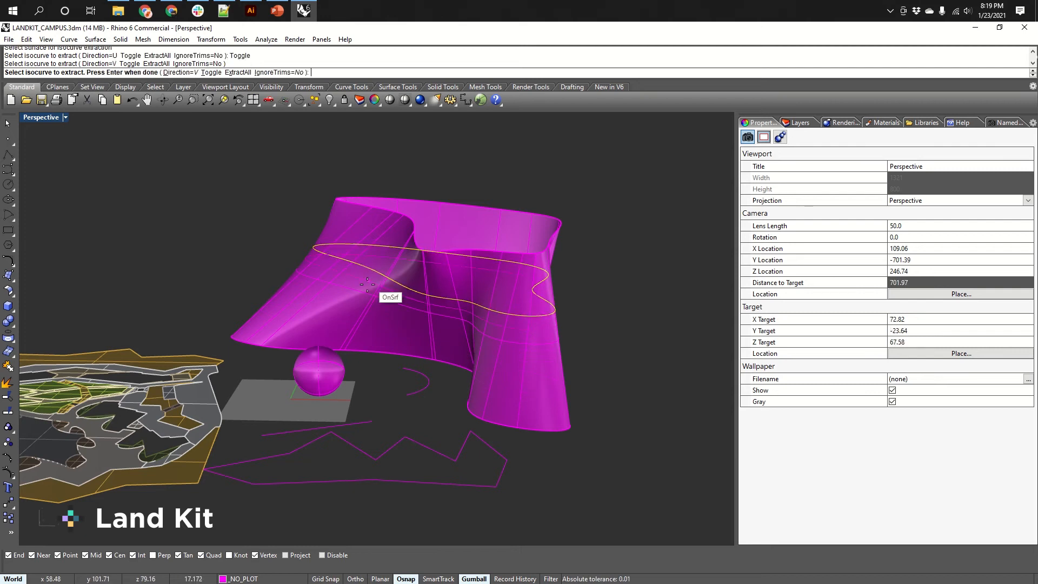
left_click(350, 292)
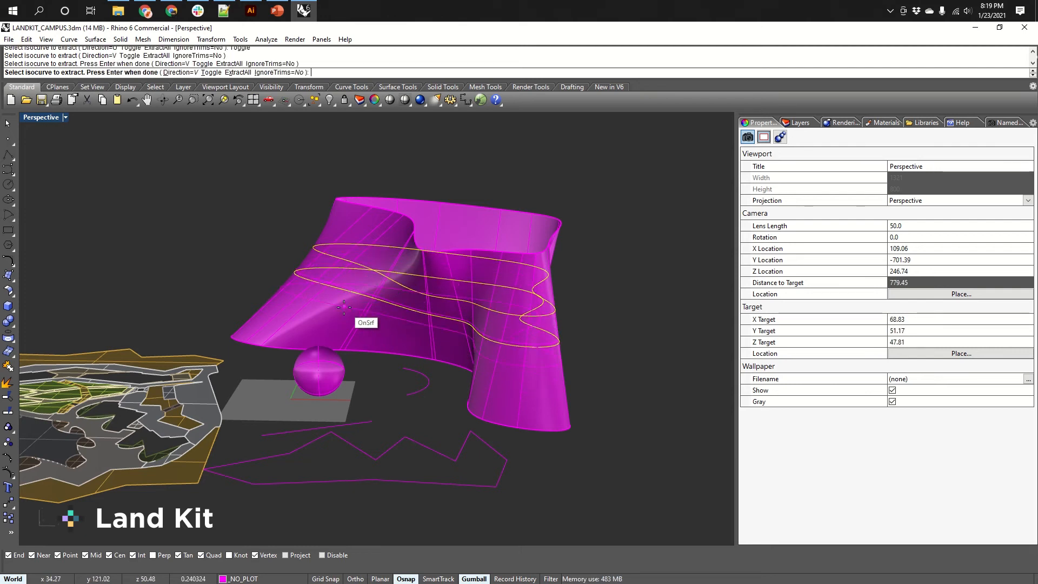
left_click(356, 307)
key("Return")
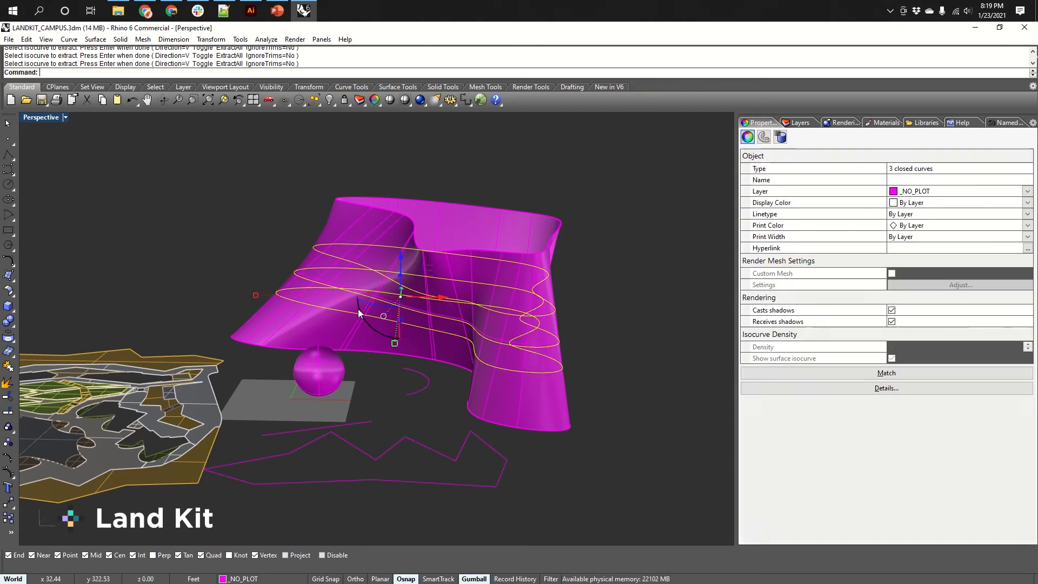
Move the three extracted isocurves sideways away from the surface with the gumball's red arrow.
scroll(446, 270, "down", 6)
right_click_drag(438, 275, 437, 332)
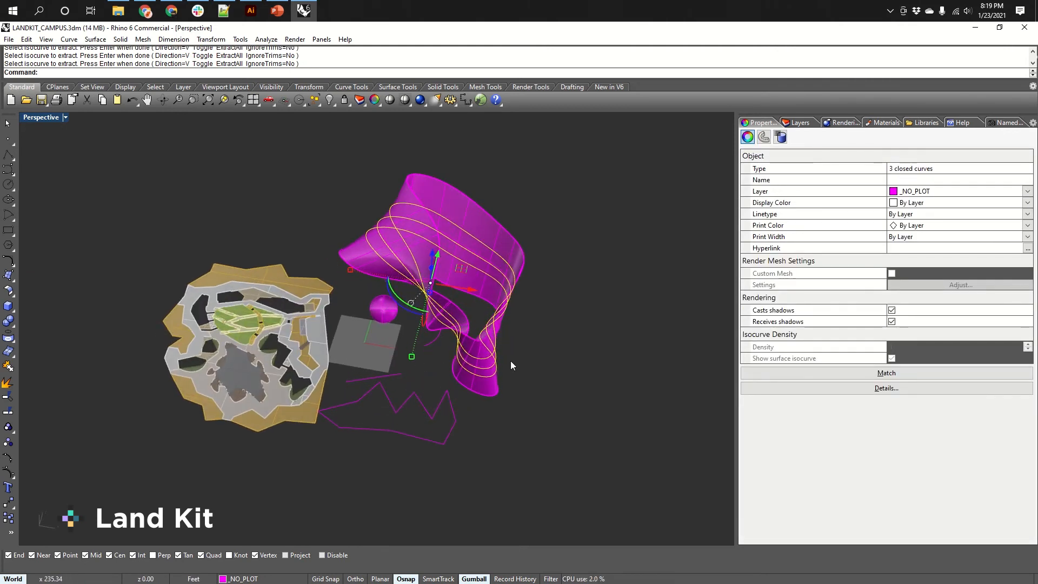
right_click_drag(511, 365, 407, 362, "shift")
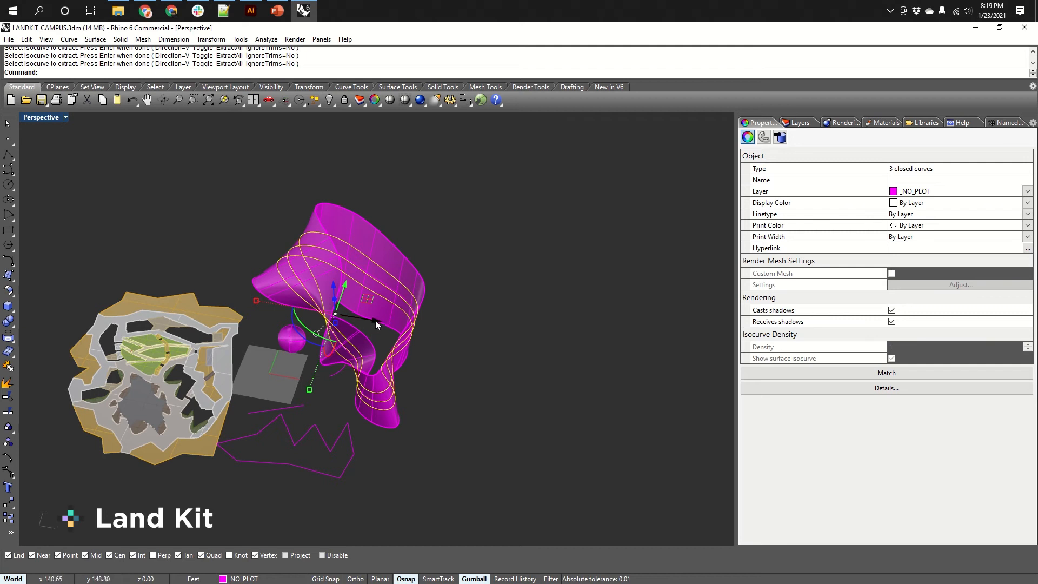
left_click_drag(375, 320, 544, 371)
Select the three extracted isocurves and delete them.
right_click_drag(514, 434, 521, 364)
left_click(521, 364)
scroll(602, 301, "up", 7)
right_click_drag(579, 318, 507, 350)
scroll(556, 389, "down", 10)
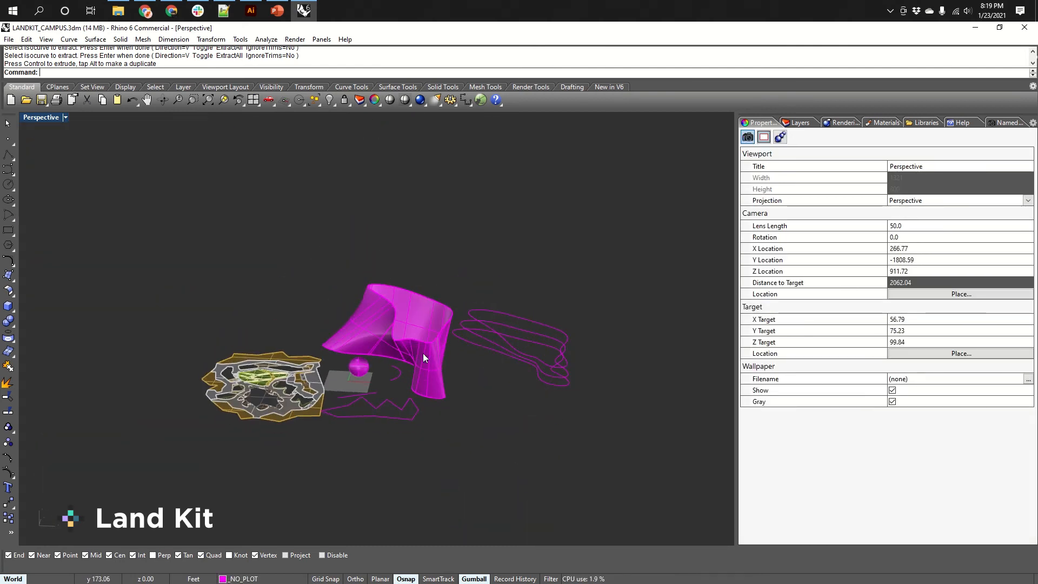
right_click_drag(423, 357, 392, 362)
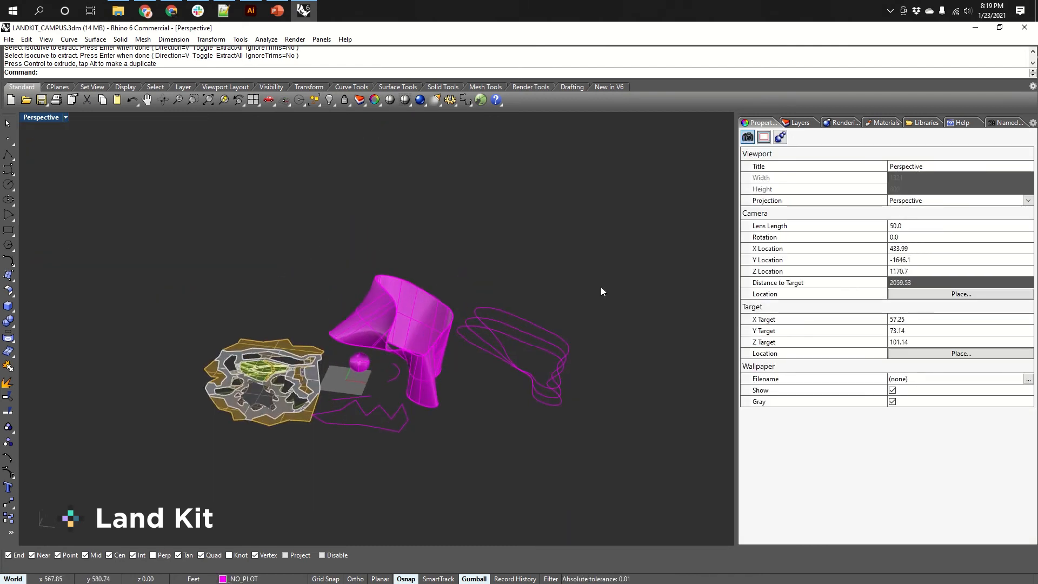
left_click_drag(602, 285, 514, 461)
key("Delete")
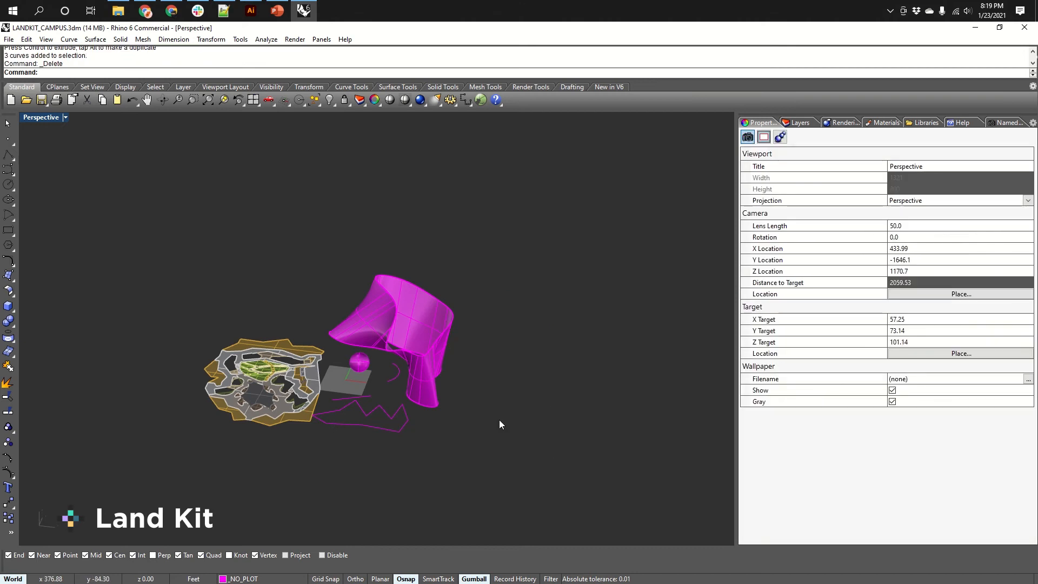
Show the zigzag curve's control points and move one point with the gumball to reshape it.
right_click_drag(498, 420, 526, 316, "shift")
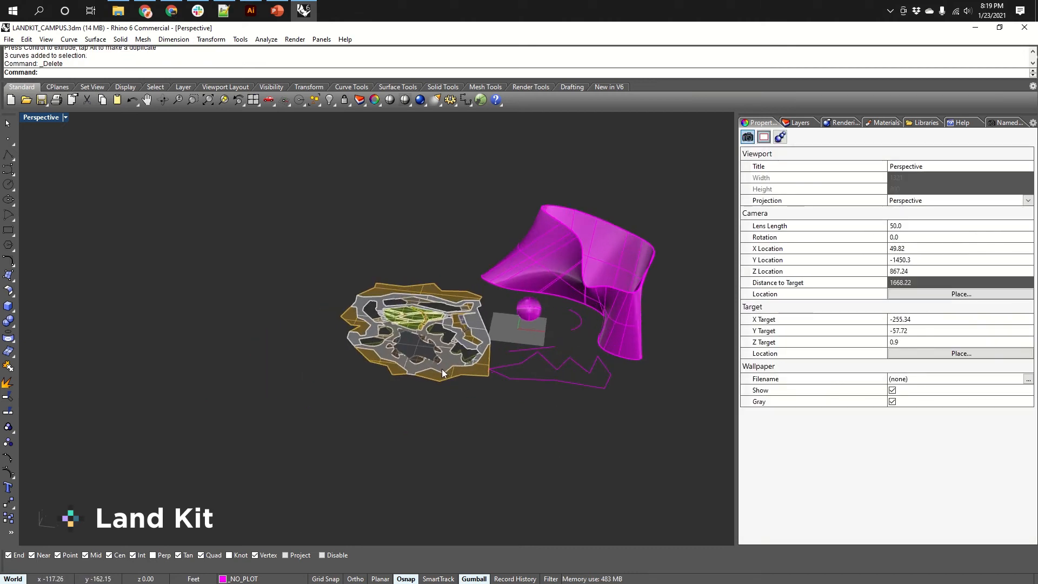
scroll(601, 397, "up", 2)
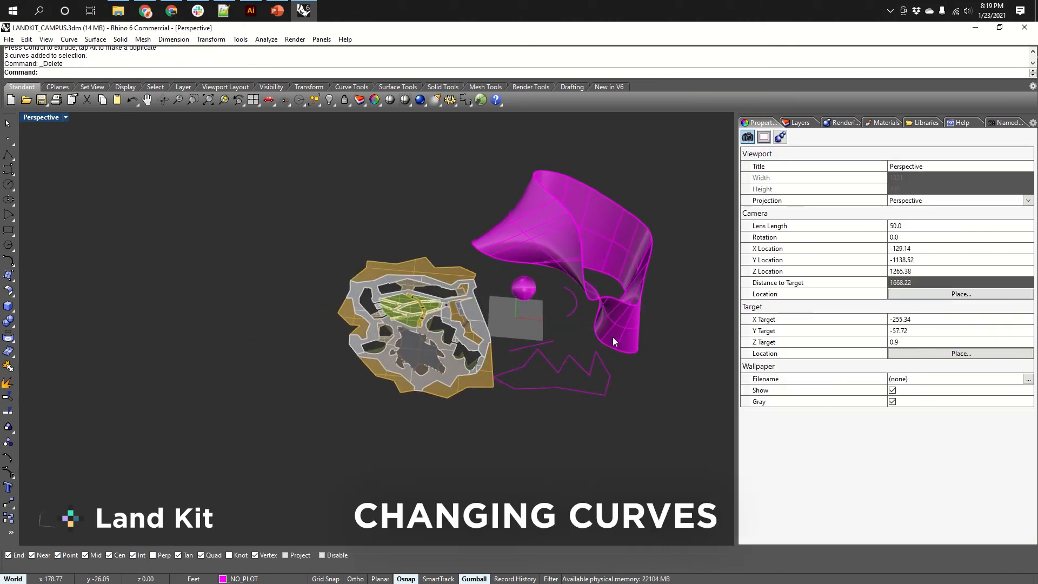
right_click_drag(612, 336, 468, 345, "shift")
scroll(429, 378, "up", 2)
scroll(431, 381, "up", 2)
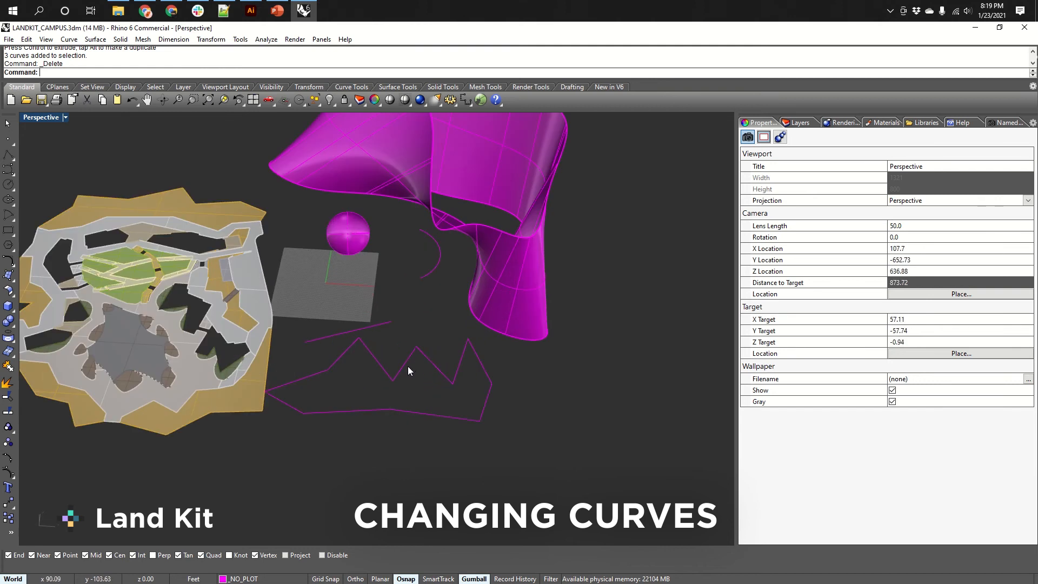
left_click(404, 363)
left_click(393, 381)
right_click_drag(413, 372, 415, 408)
mouse_move(421, 372)
left_mouse_down()
mouse_move(401, 343)
mouse_move(423, 355)
left_mouse_up()
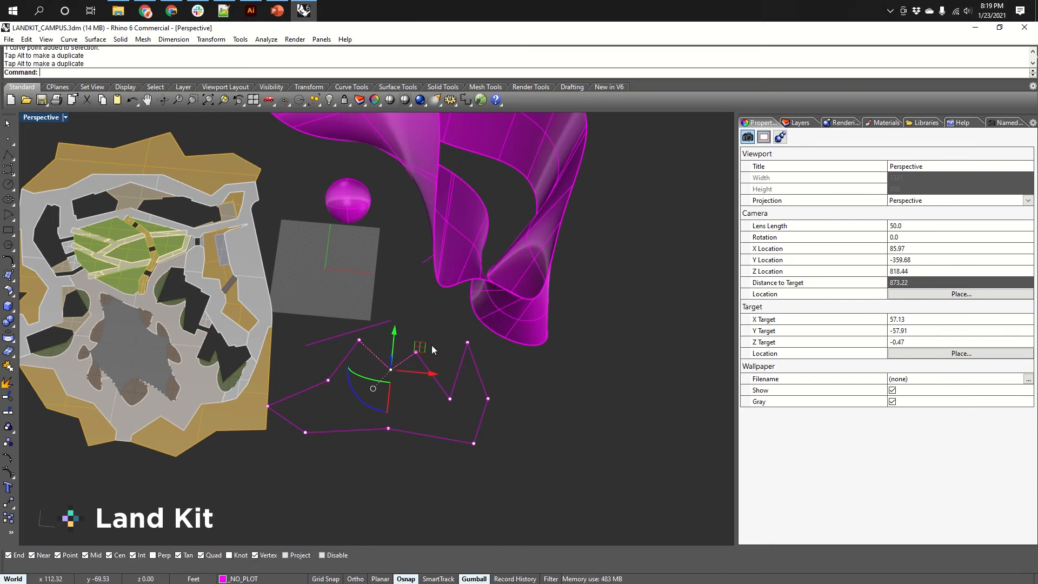
right_click_drag(446, 371, 389, 332)
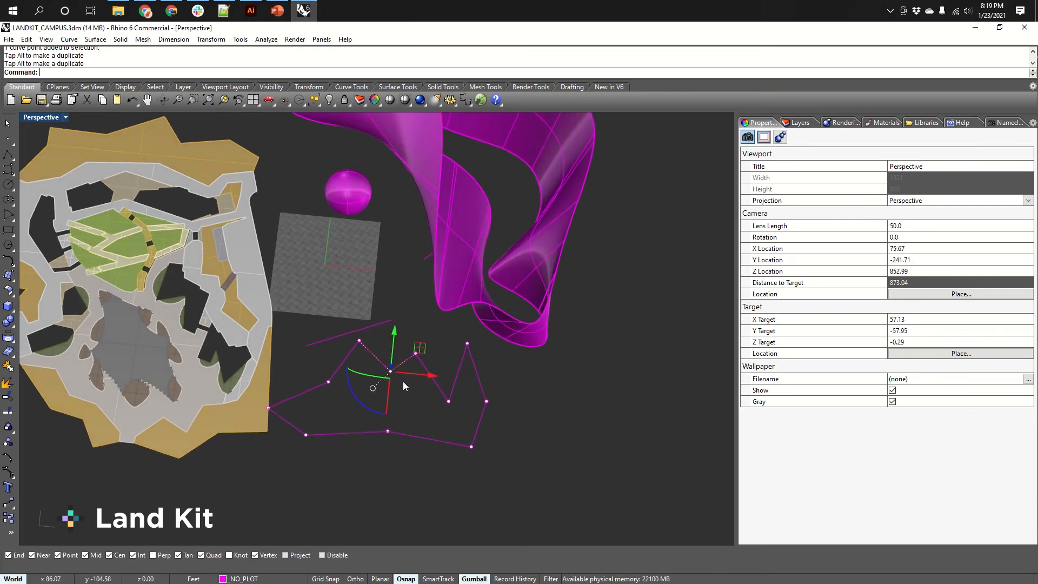
right_click_drag(403, 381, 420, 417)
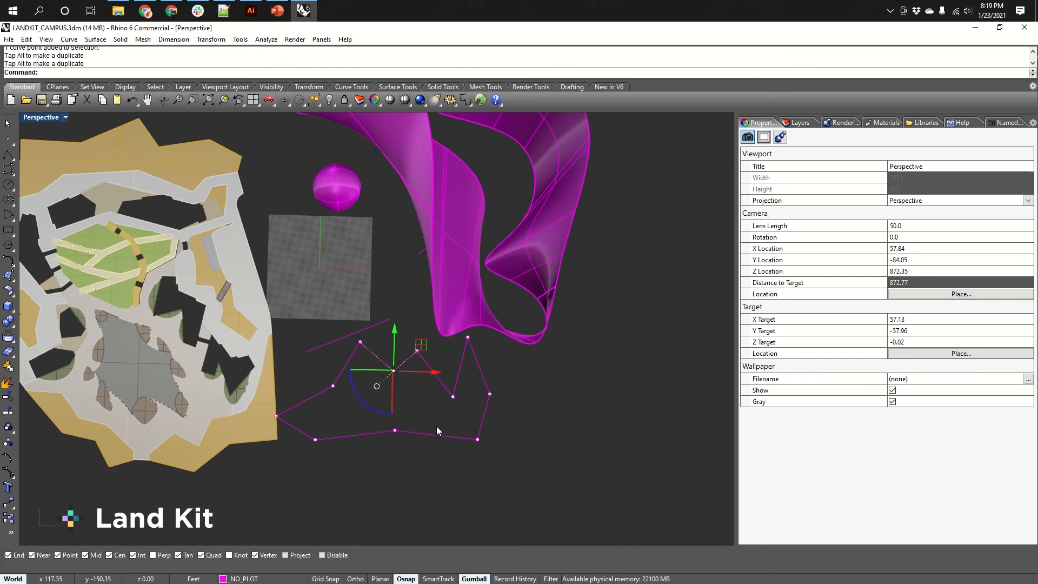
Draw a V-shaped polyline hanging below the zigzag curve's bottom edge.
type("PL")
key("Return")
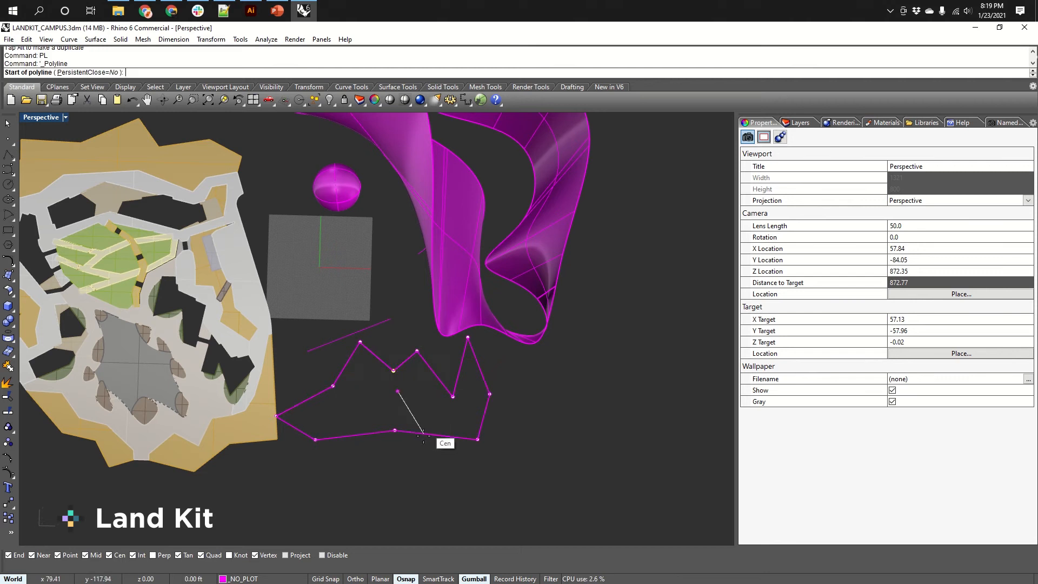
left_click(422, 433)
left_click(430, 512)
left_click(453, 439)
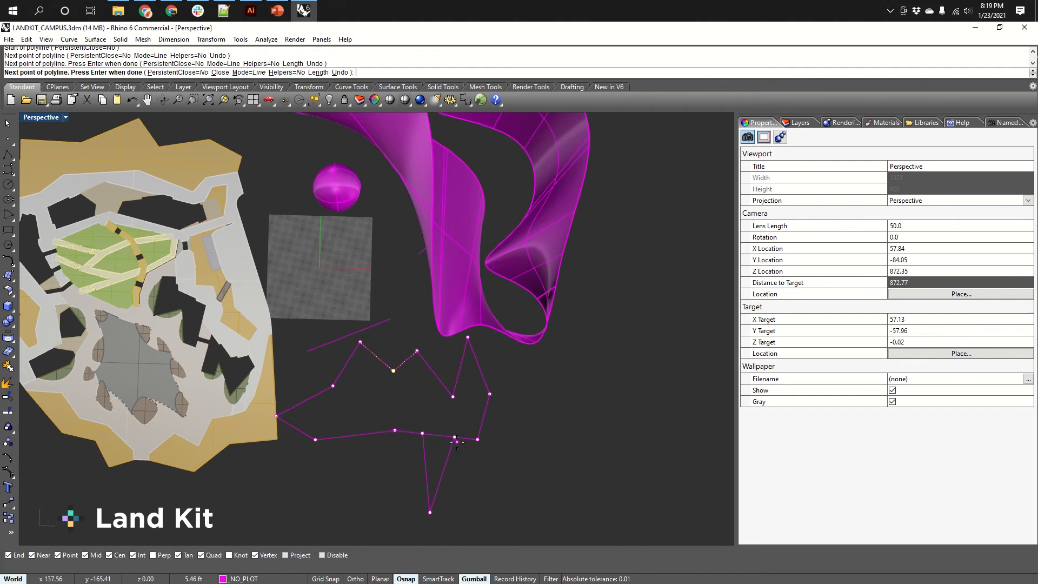
key("Return")
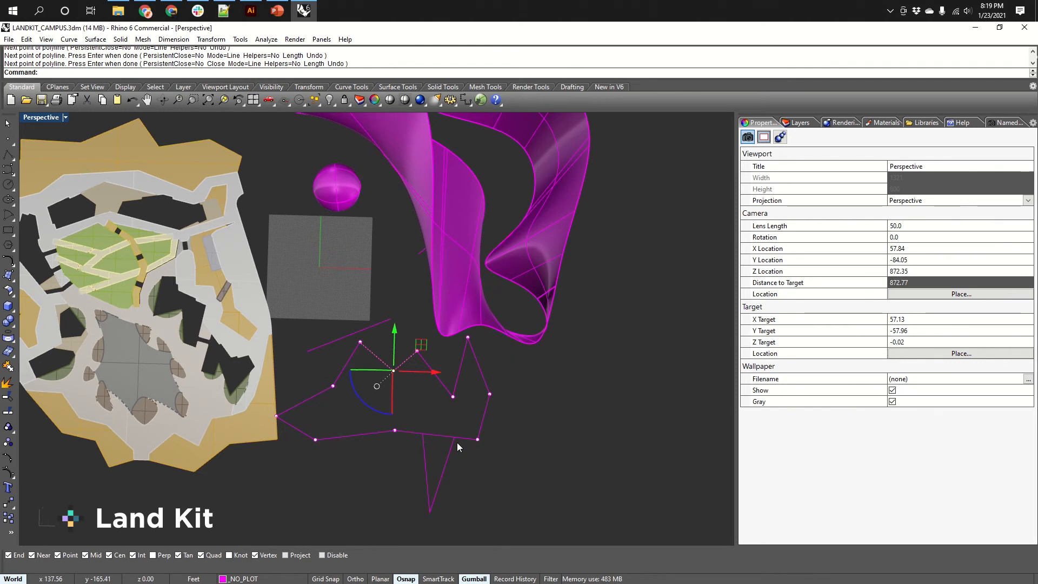
left_click(451, 453)
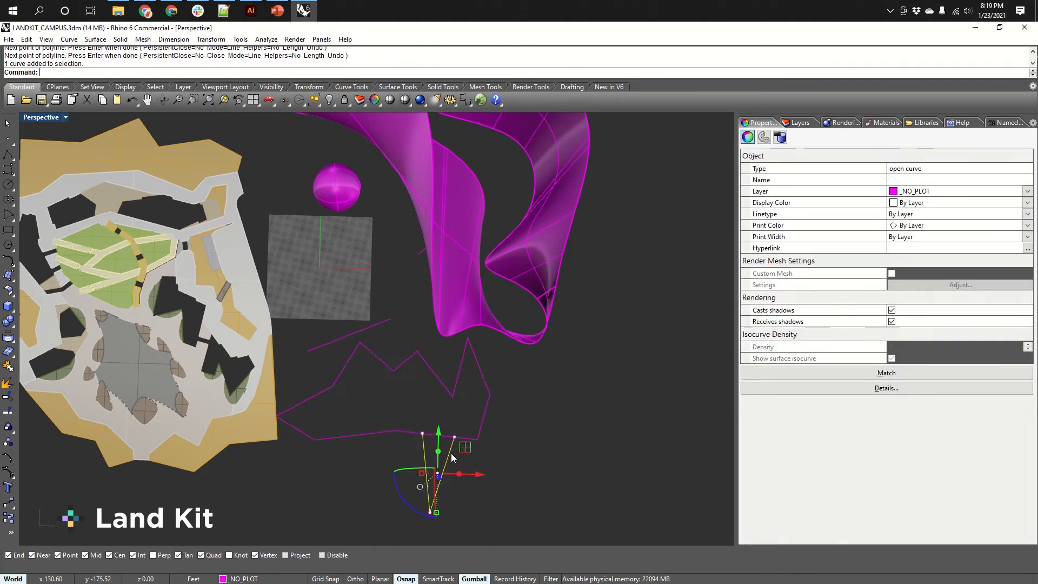
Trim the zigzag curve's bottom segment between the two ends of the V polyline.
type("Trim")
key("Return")
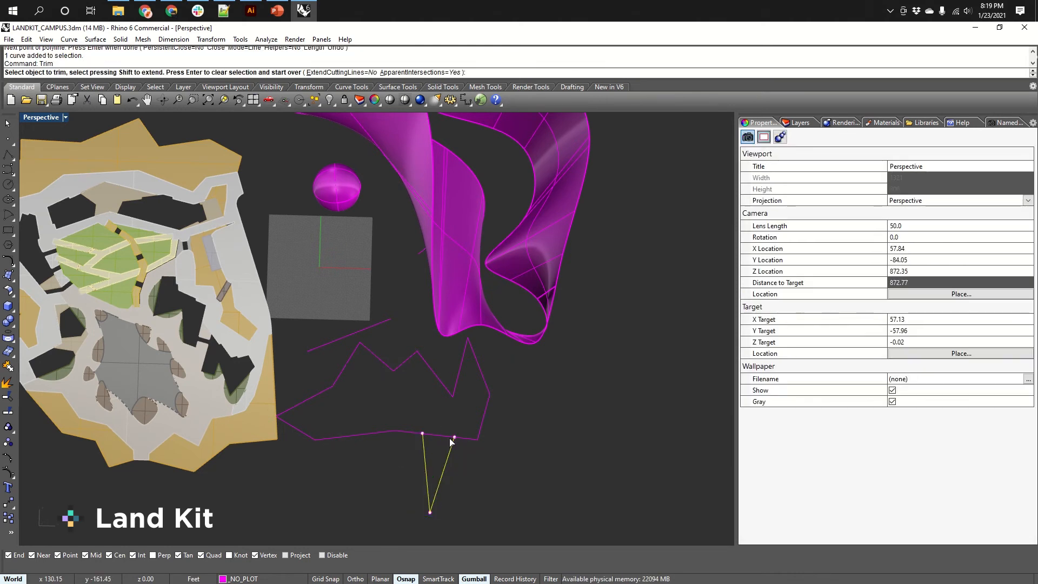
left_click(442, 437)
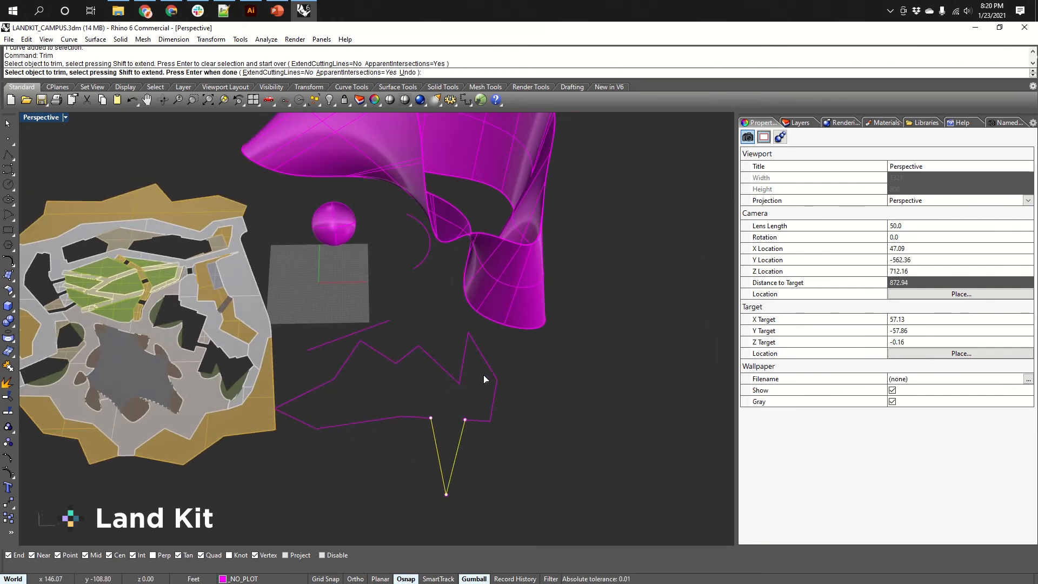
key("Return")
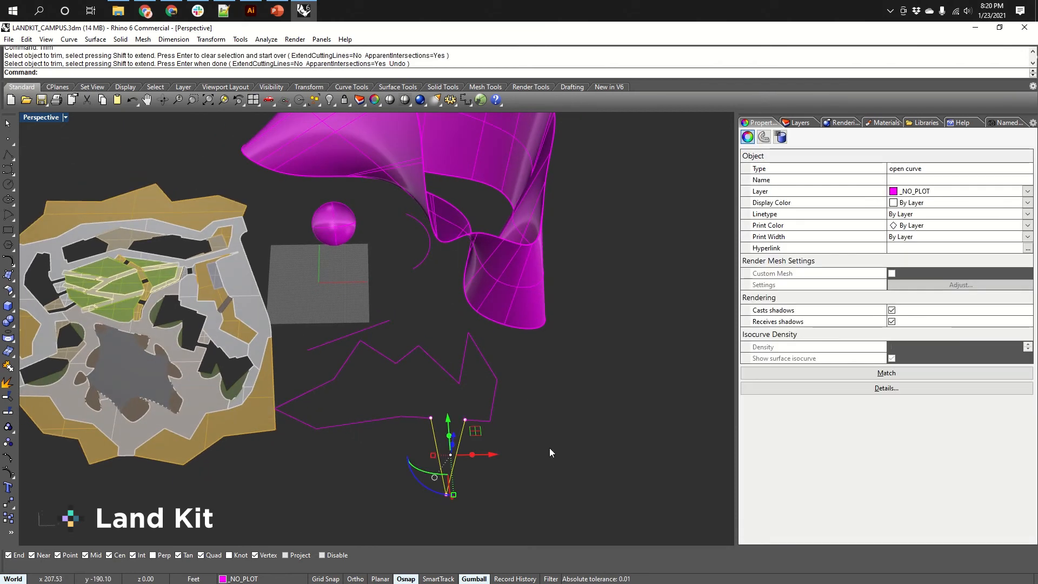
right_click_drag(548, 452, 527, 423)
left_click(527, 423)
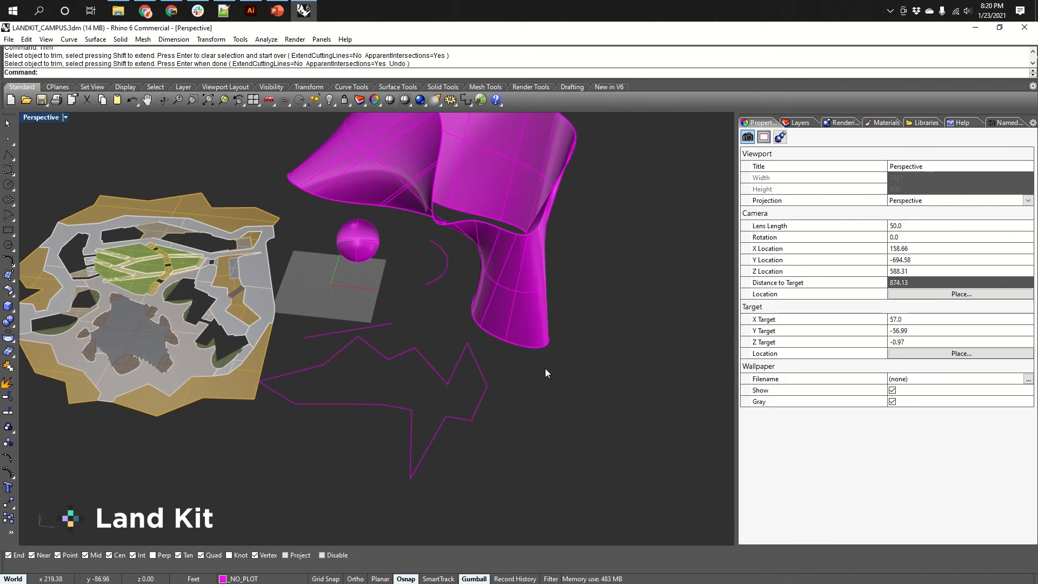
Join the trimmed zigzag curve and the V polyline into one closed curve.
left_click_drag(545, 369, 340, 443)
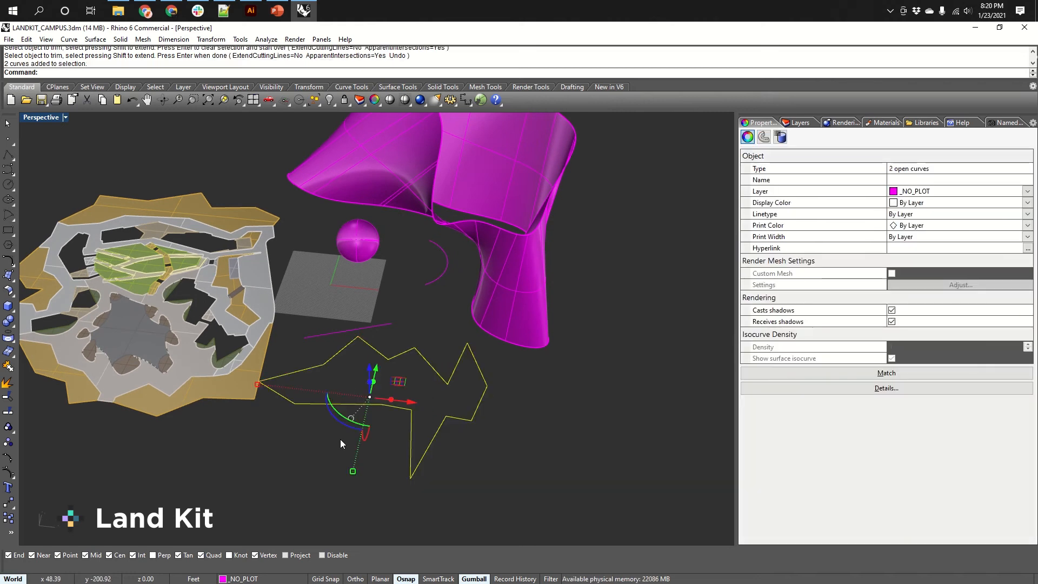
type("join")
key("Return")
left_click(461, 421)
left_click(465, 417)
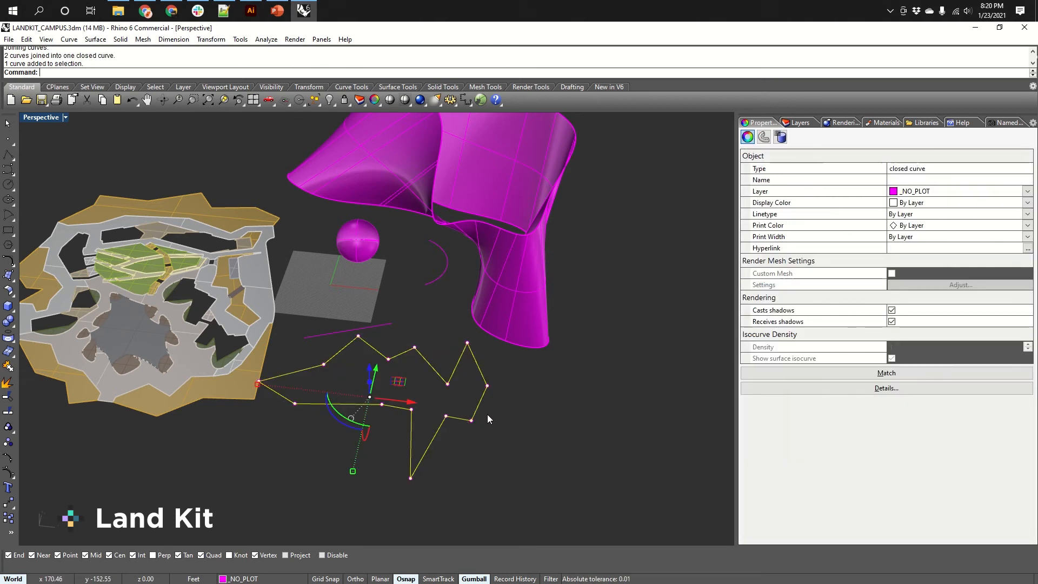
Switch the viewport to the Front view.
right_click_drag(488, 414, 447, 352)
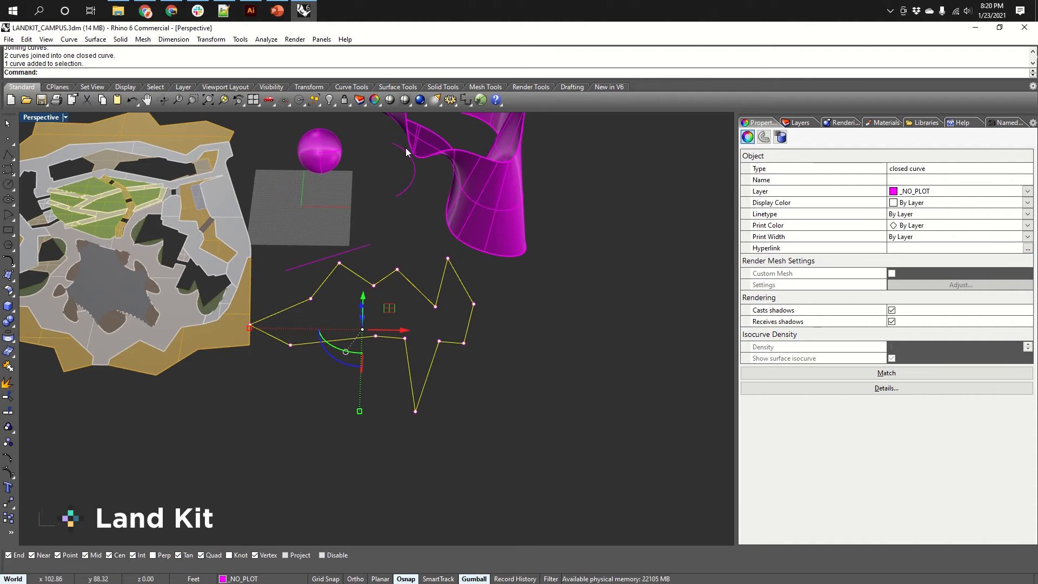
right_click_drag(409, 177, 470, 289, "shift")
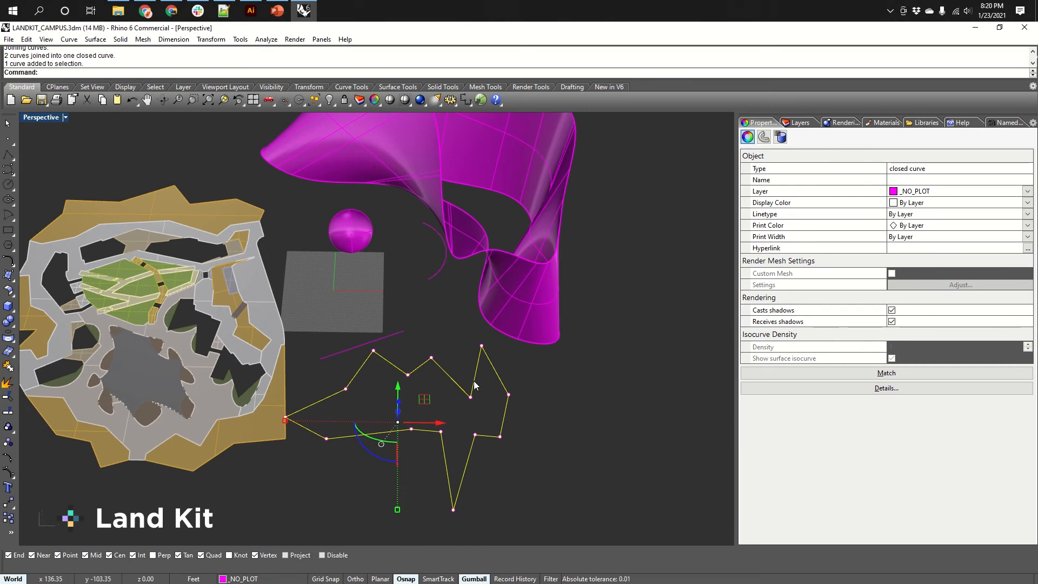
right_click_drag(474, 381, 464, 364, "shift")
key("ctrl+F3")
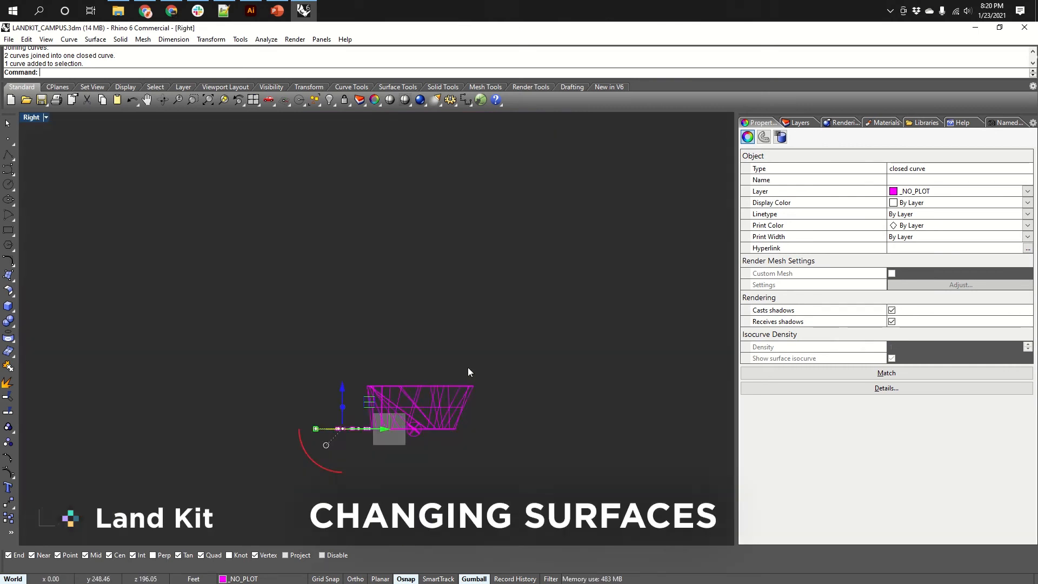
Switch to the Top view and move the joined closed curve to the left side of the campus.
key("ctrl+F1")
right_click_drag(175, 395, 418, 309)
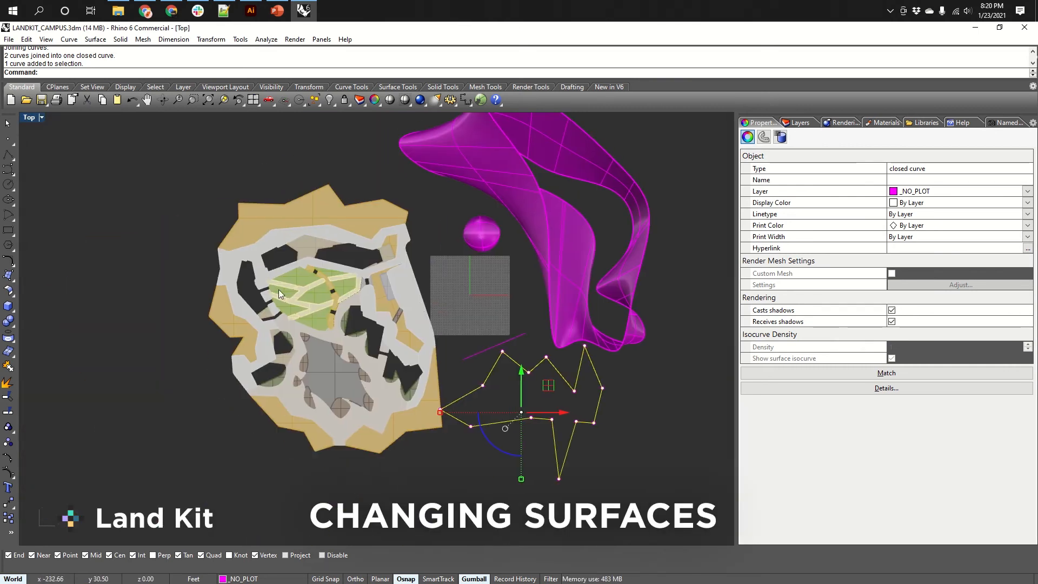
scroll(291, 401, "up", 4)
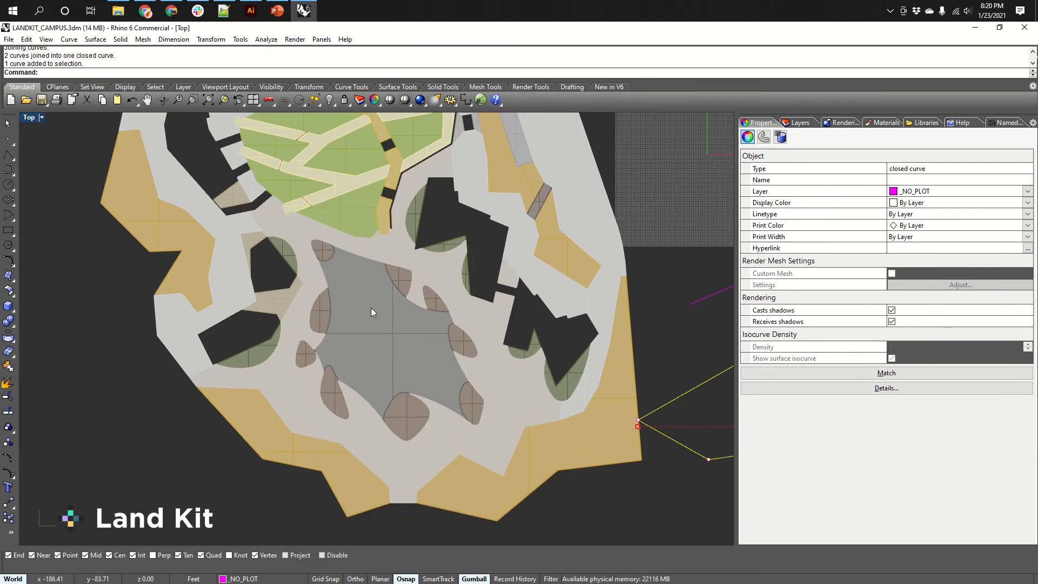
scroll(372, 319, "down", 6)
scroll(446, 332, "up", 2)
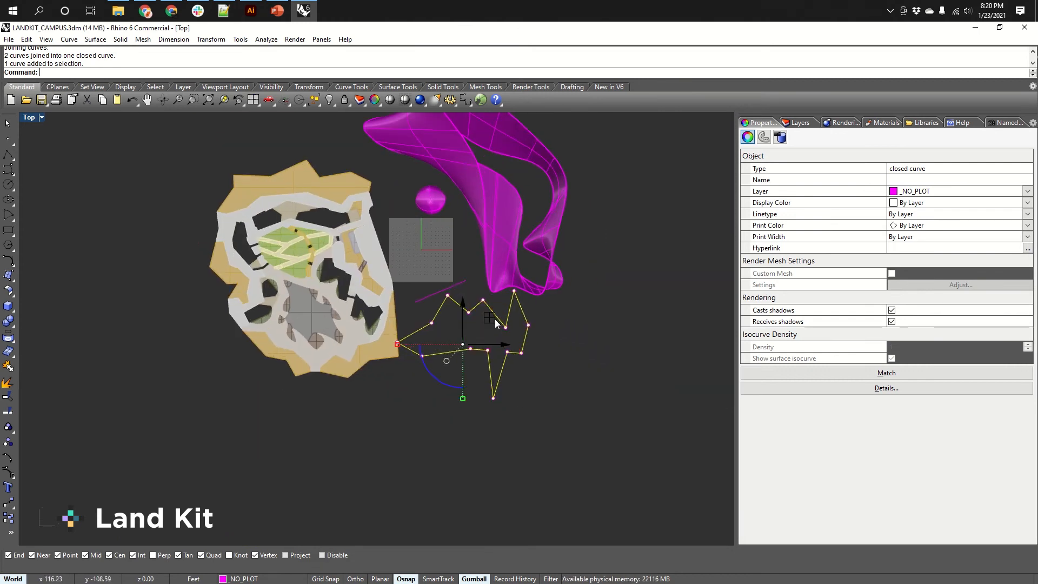
left_click_drag(494, 318, 158, 248)
right_click_drag(211, 274, 459, 341)
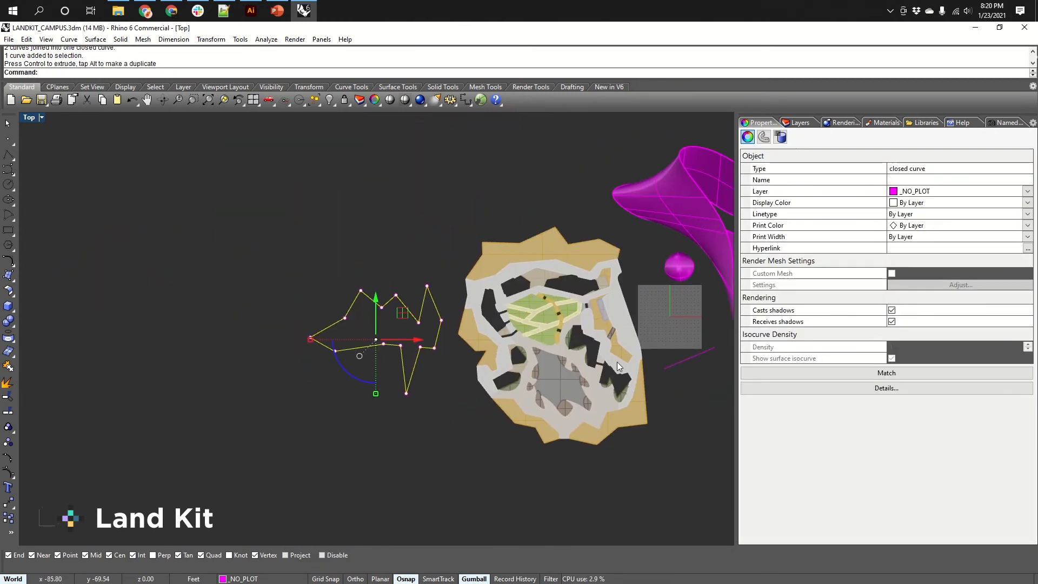
Create a rectangular Plane surface enclosing the closed curve in the Top view.
left_click(680, 359)
left_click_drag(682, 359, 427, 337)
scroll(415, 368, "up", 3)
left_click(347, 397)
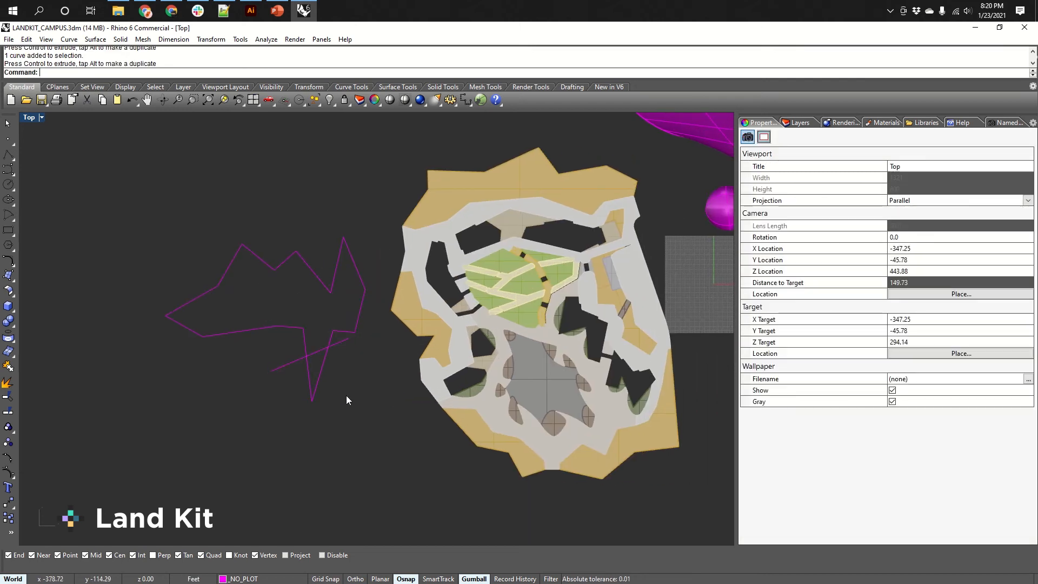
type("PLane")
key("Return")
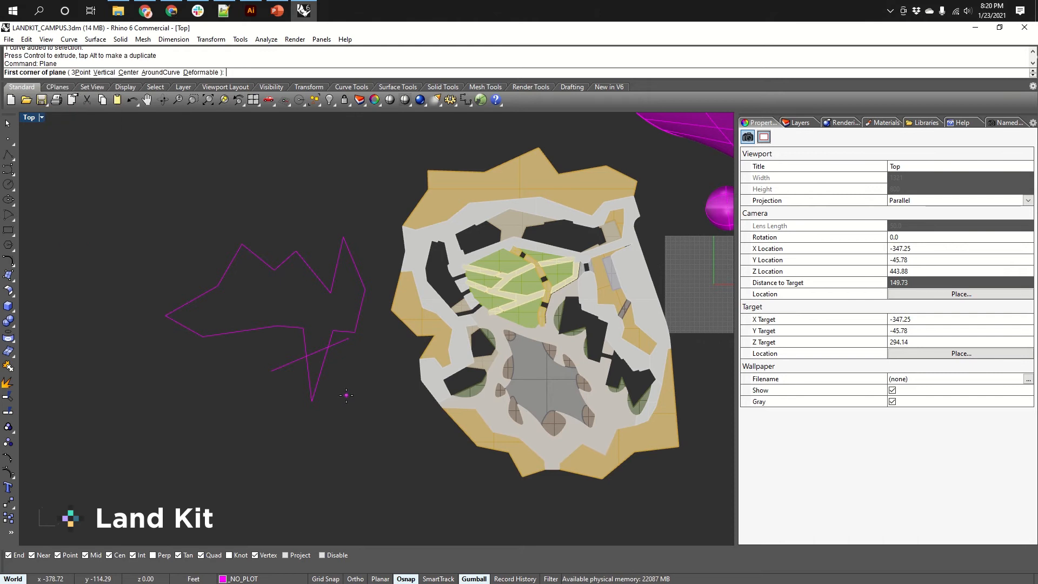
left_click(160, 401)
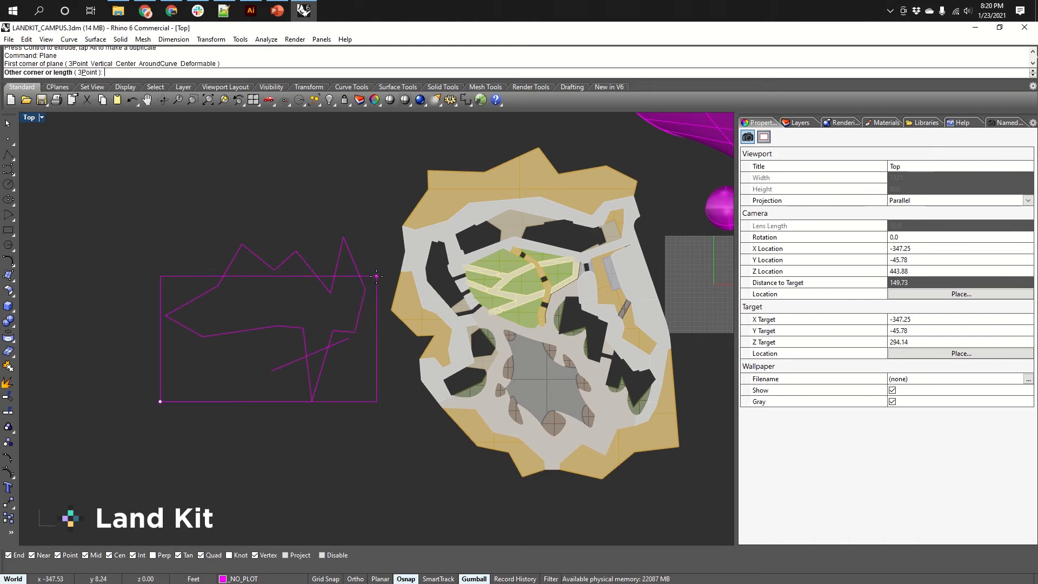
left_click(385, 223)
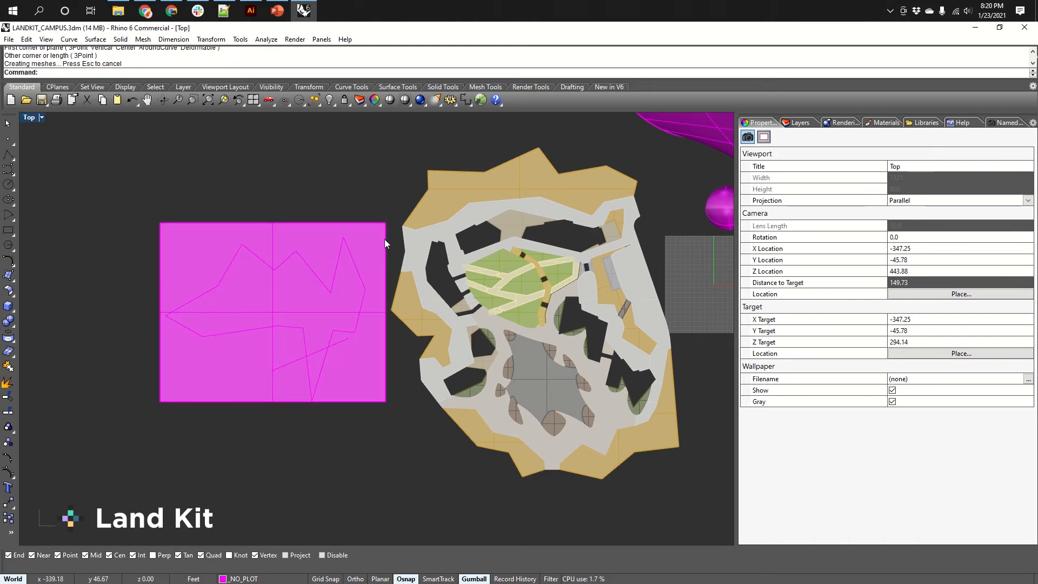
left_click(384, 239)
left_click_drag(301, 281, 303, 287)
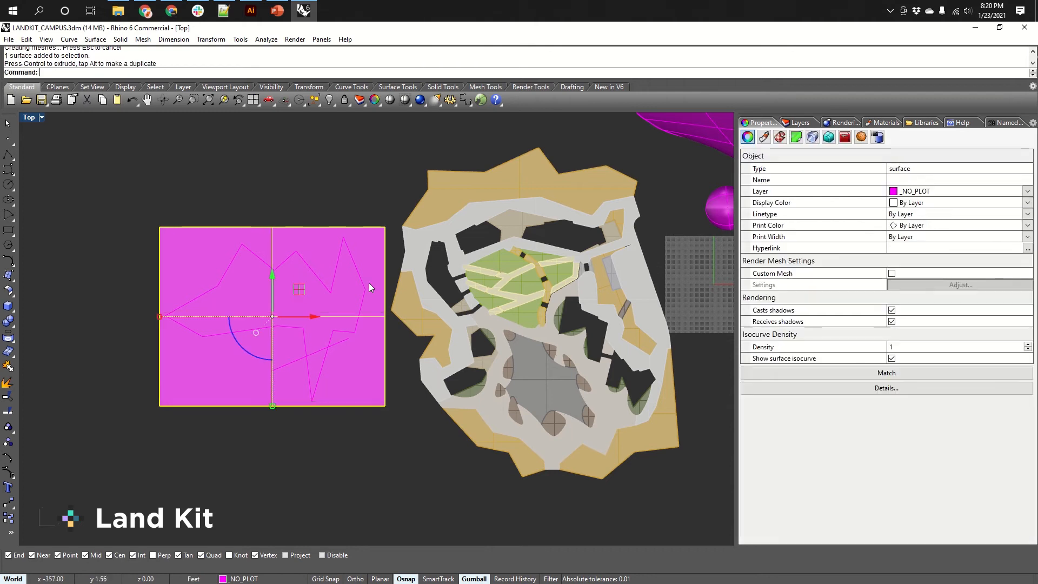
left_click(377, 442)
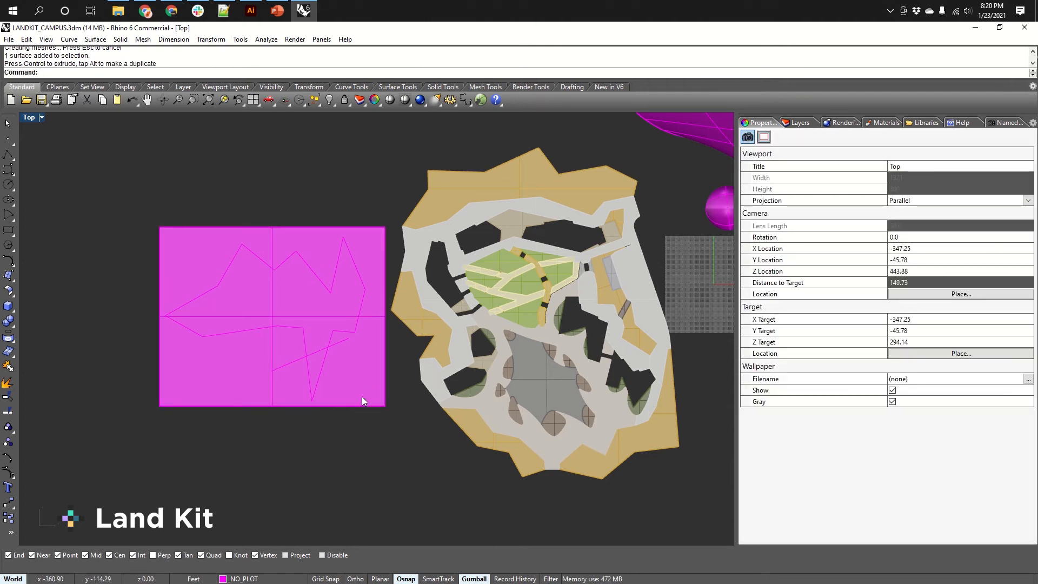
Save the campus file.
middle_click(303, 349)
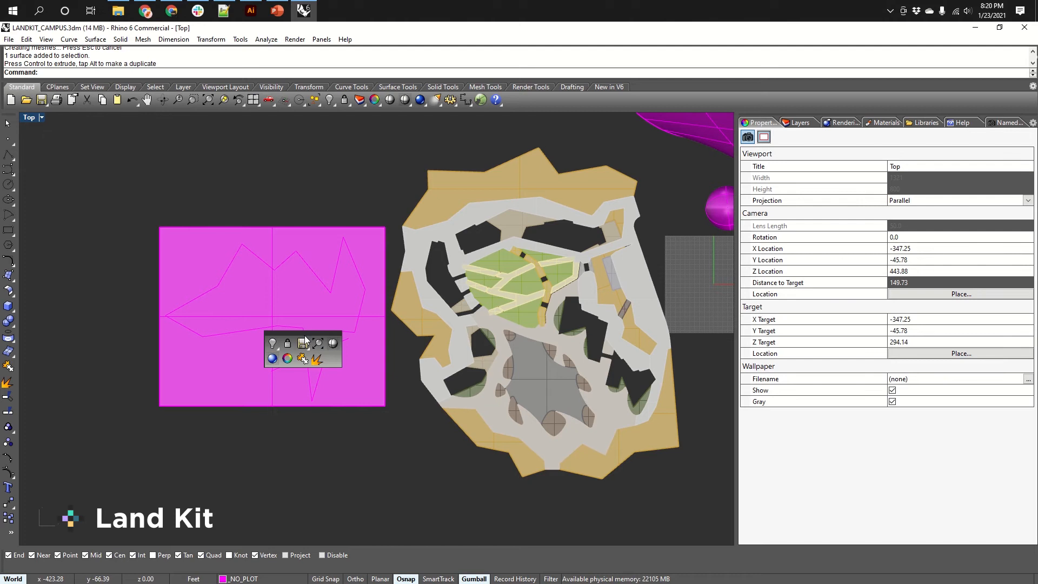
left_click(304, 339)
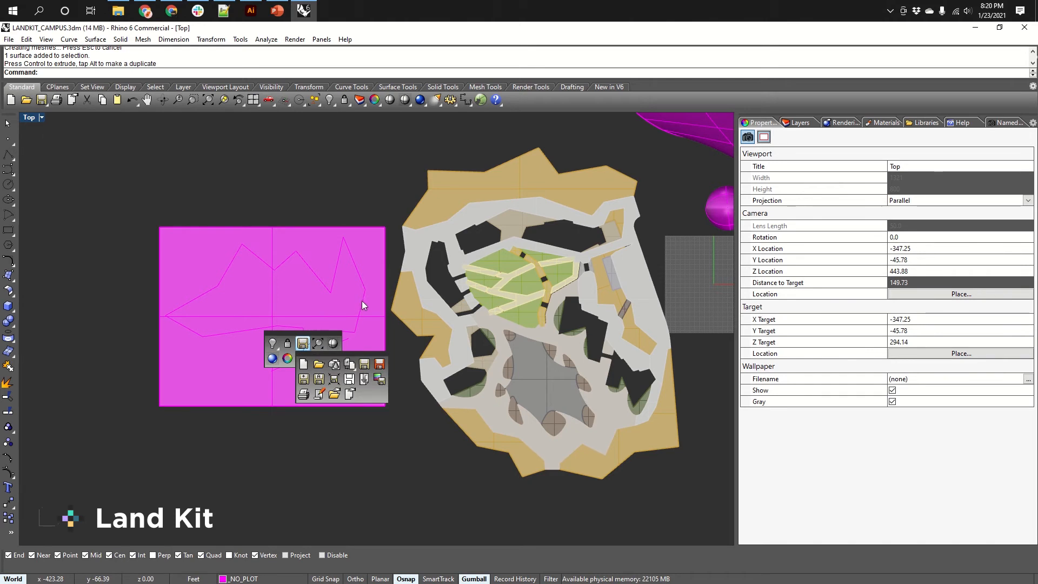
right_click_drag(363, 296, 345, 322)
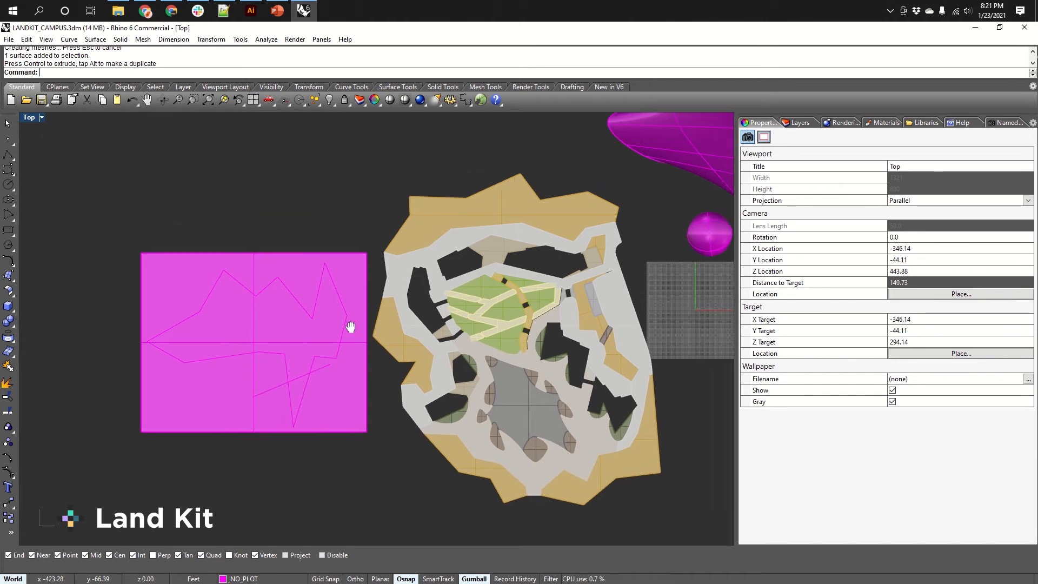
middle_click(294, 346)
left_click(294, 341)
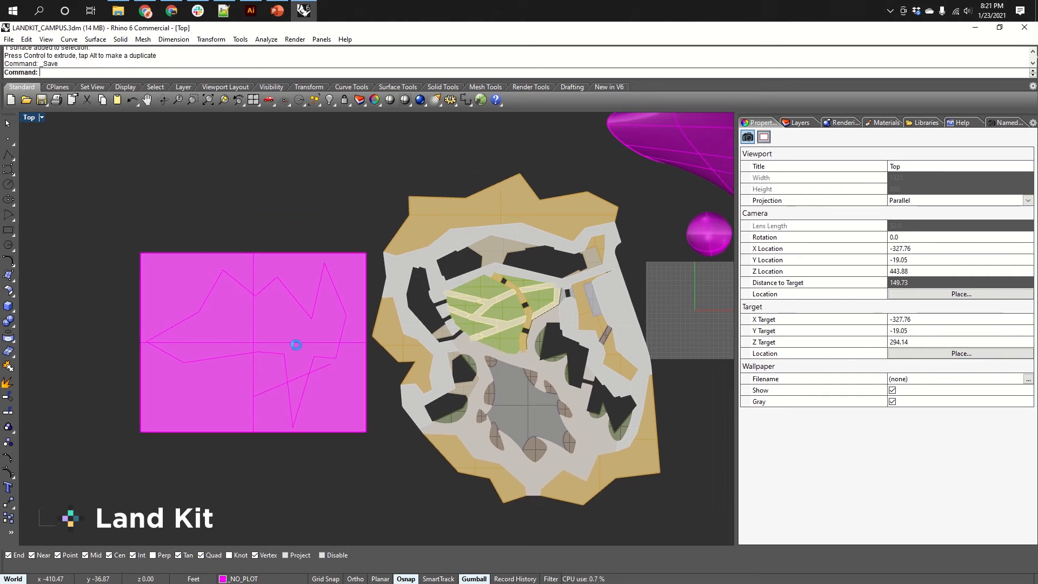
Set the Top viewport's display mode to Wireframe.
middle_click(295, 372)
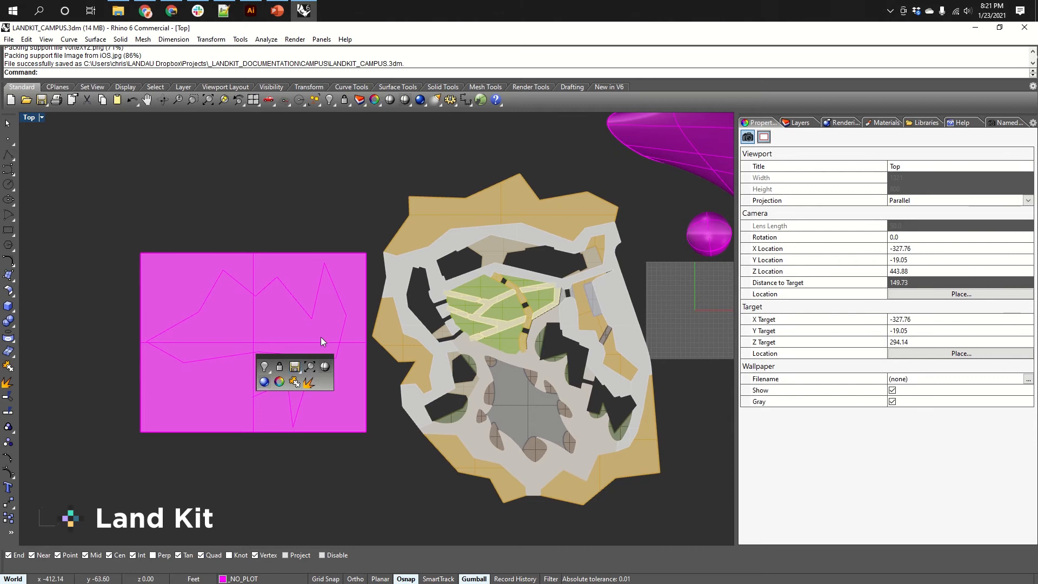
right_click(324, 369)
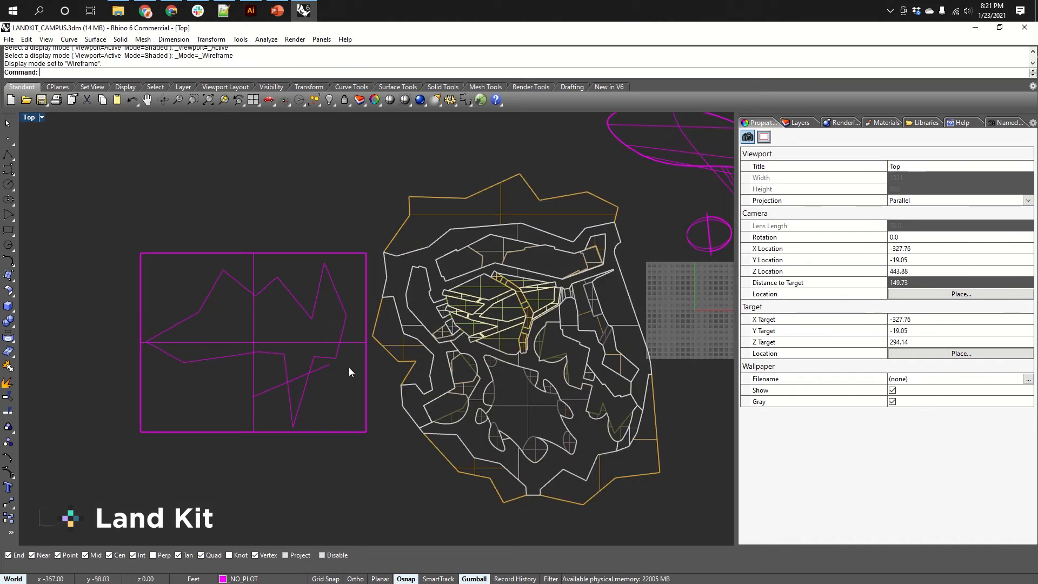
right_click_drag(349, 368, 345, 338)
left_click(39, 119)
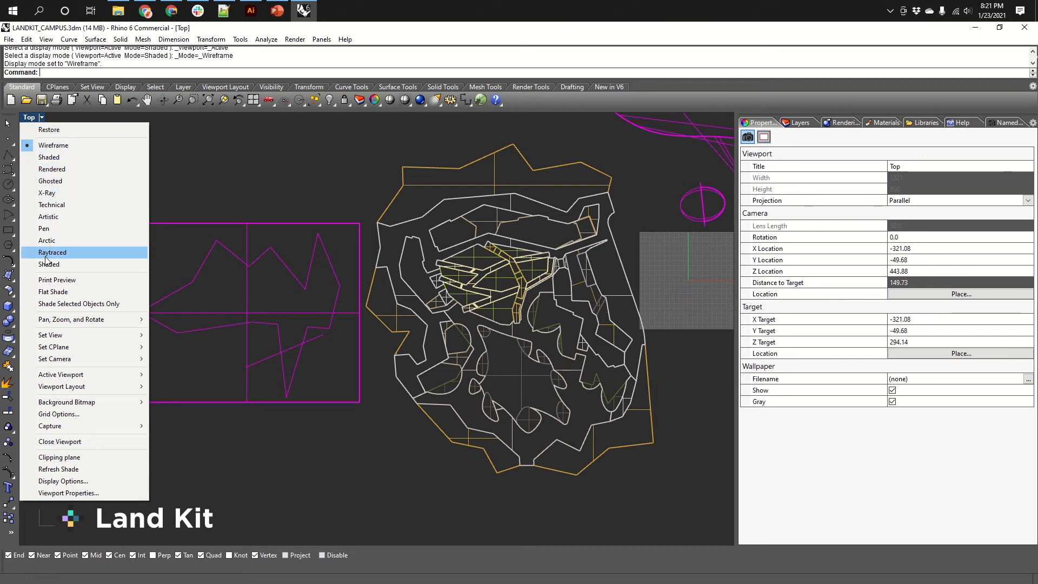
left_click(353, 478)
right_click_drag(321, 405, 412, 372)
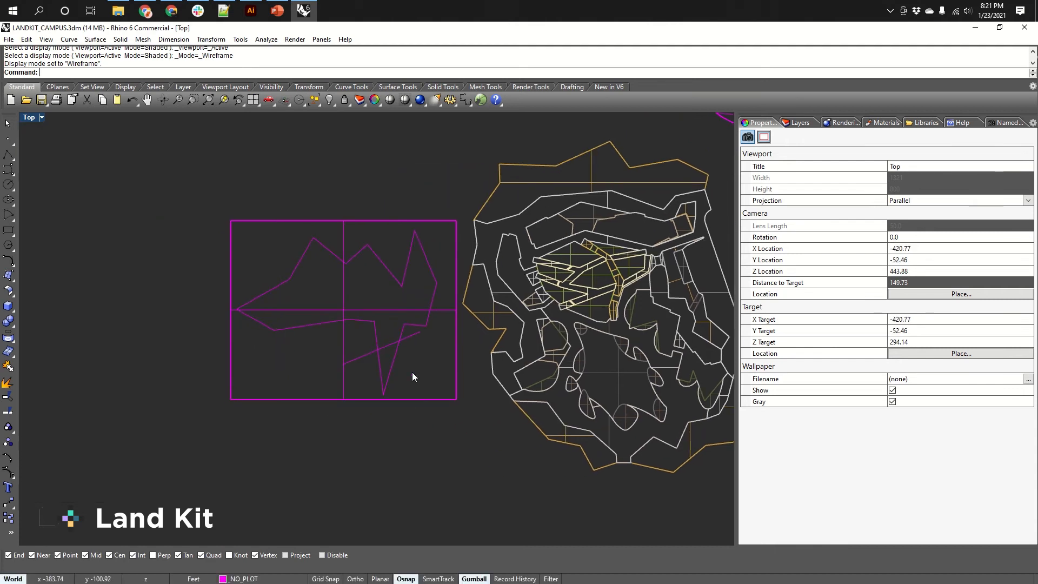
scroll(416, 384, "up", 2)
Split the rectangular plane surface using the closed curve as the cutting object.
left_click(417, 385)
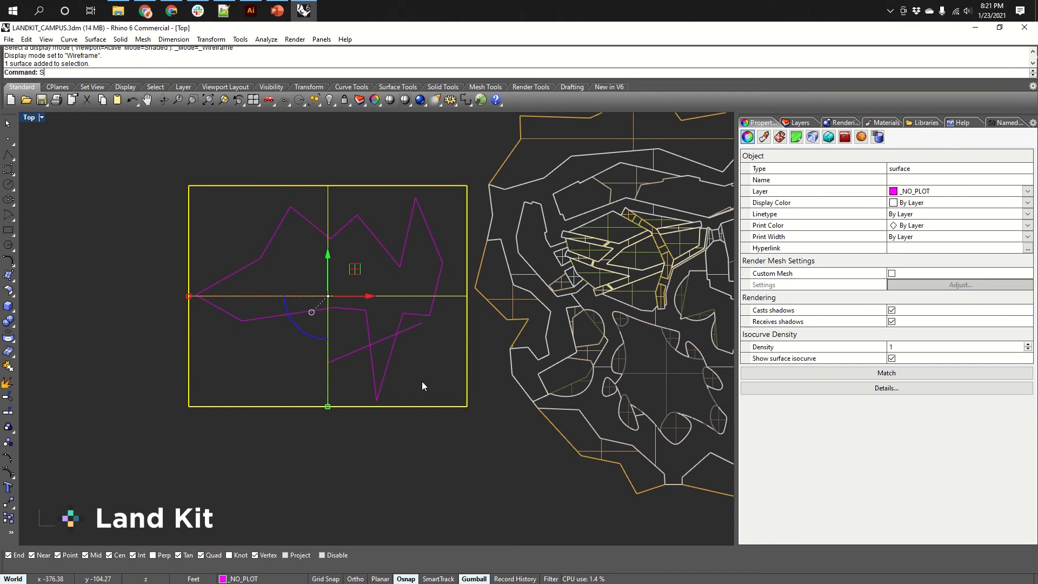
type("Split")
key("Return")
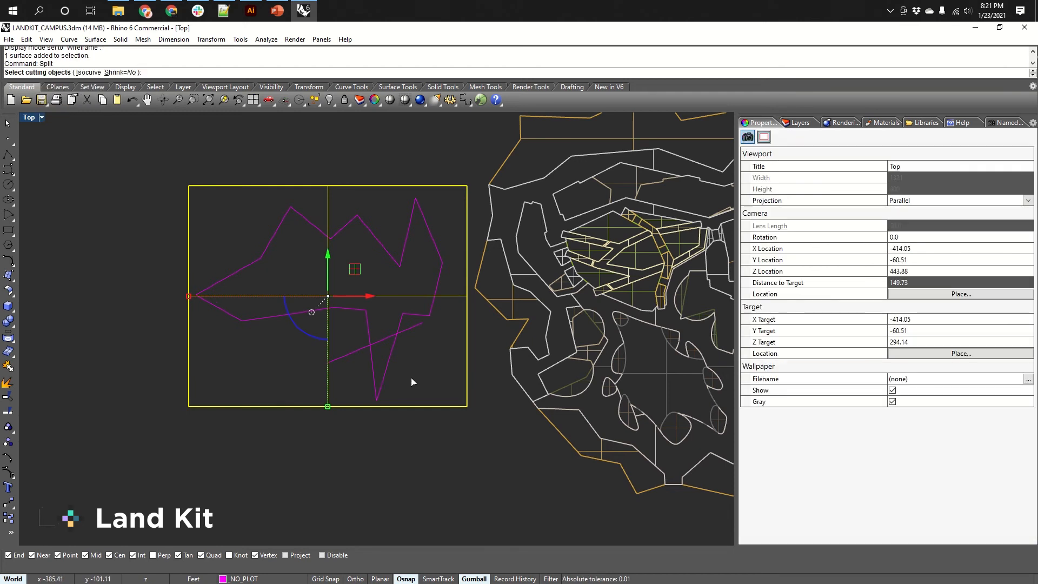
left_click(395, 338)
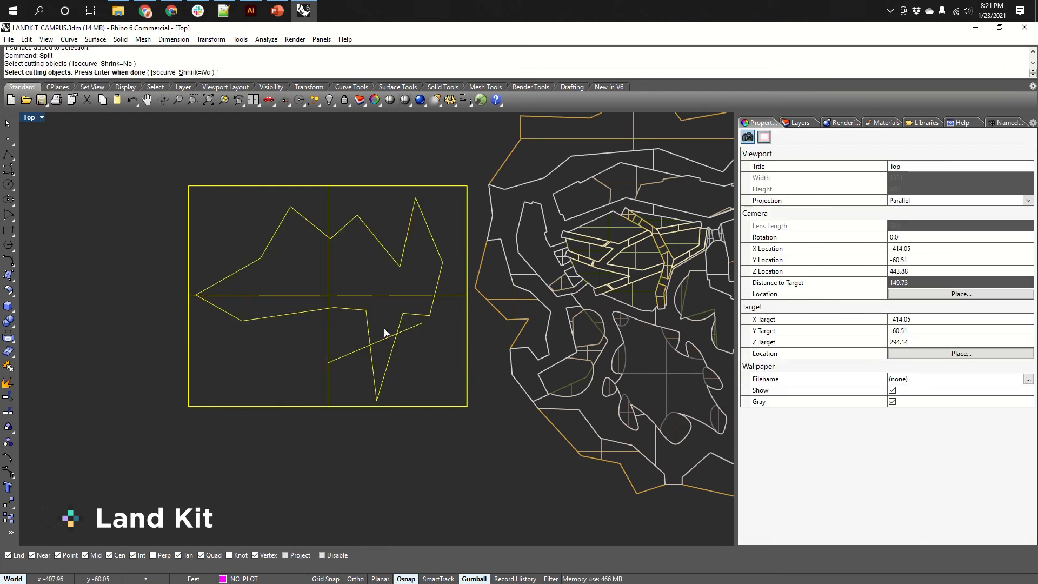
key("Return")
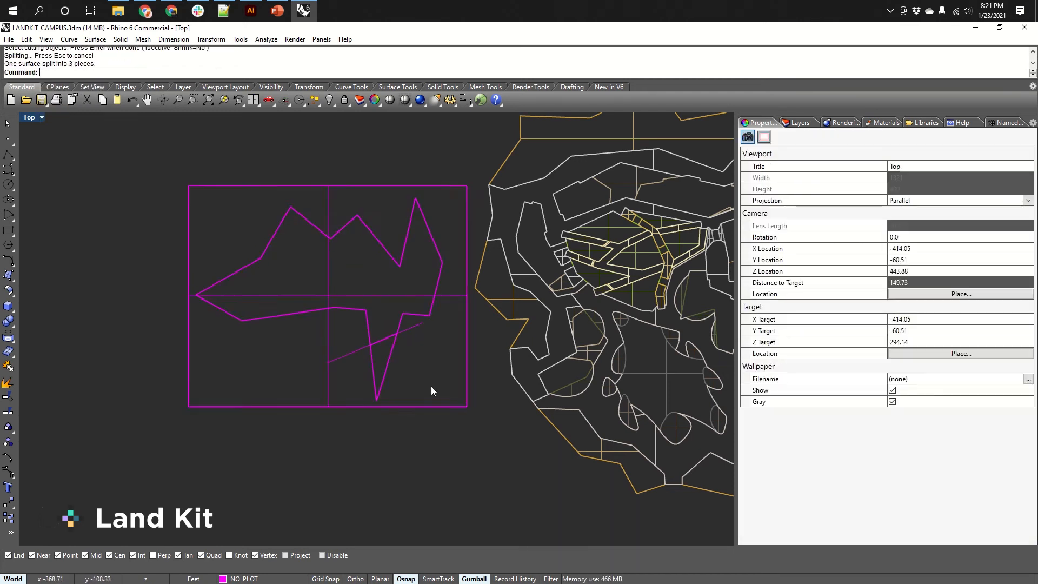
Switch to the Perspective view and delete the outer rectangular piece of the split plane.
key("ctrl+F4")
right_click_drag(343, 357, 515, 331, "shift")
right_click_drag(203, 332, 573, 318, "shift")
right_click_drag(573, 319, 506, 280)
left_click(470, 377)
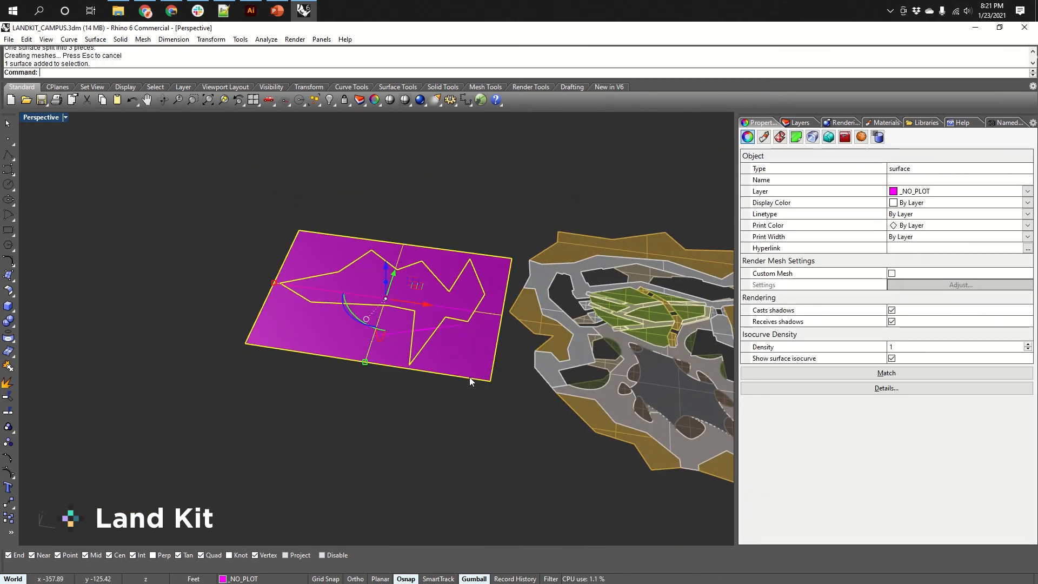
key("Delete")
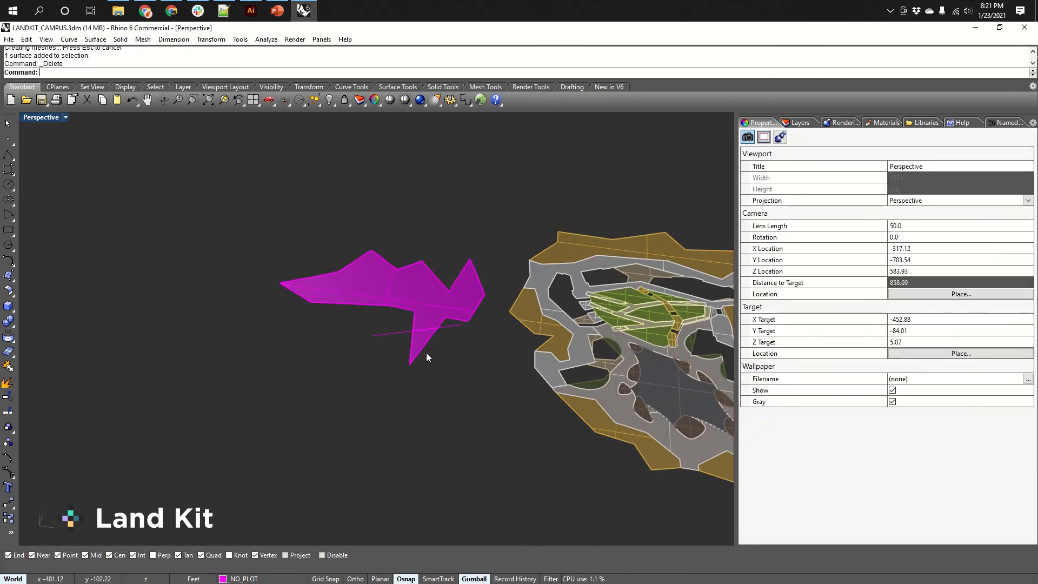
Select the large inner piece of the split surface and move it upward with the gumball.
left_click(416, 339)
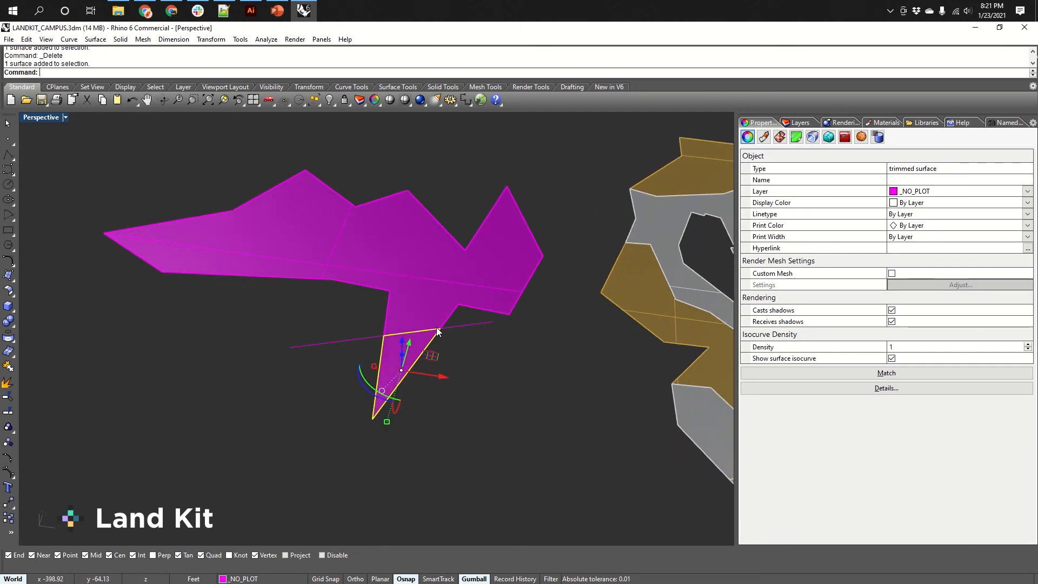
scroll(418, 327, "up", 5)
left_click(468, 307)
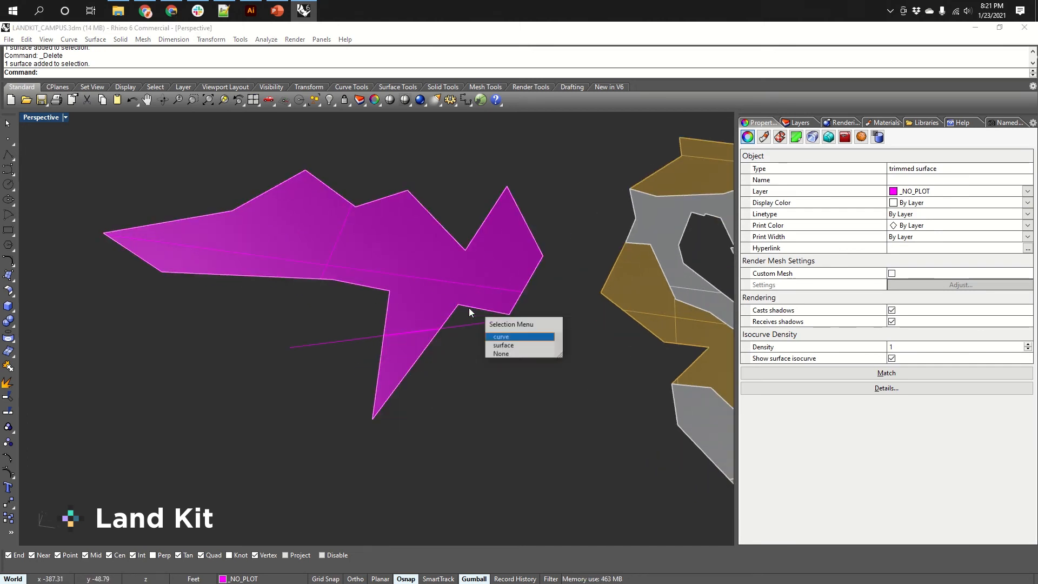
left_click(517, 348)
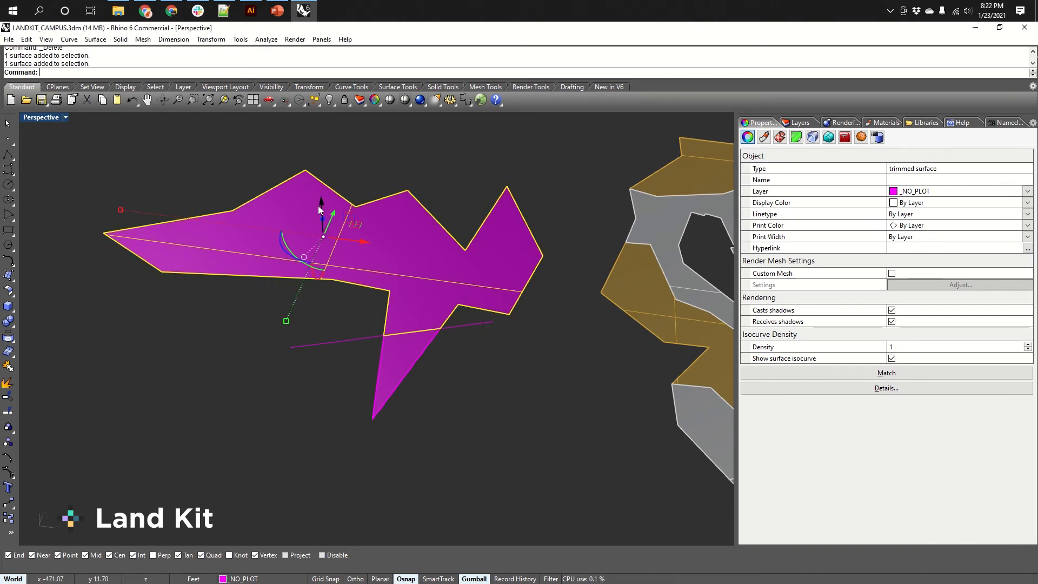
left_click_drag(318, 206, 323, 173)
Select the small triangular piece of the split surface and shift it slightly with the gumball.
mouse_move(491, 308)
right_mouse_down()
mouse_move(502, 257)
mouse_move(490, 304)
right_mouse_up()
left_click(502, 323)
left_click(404, 350)
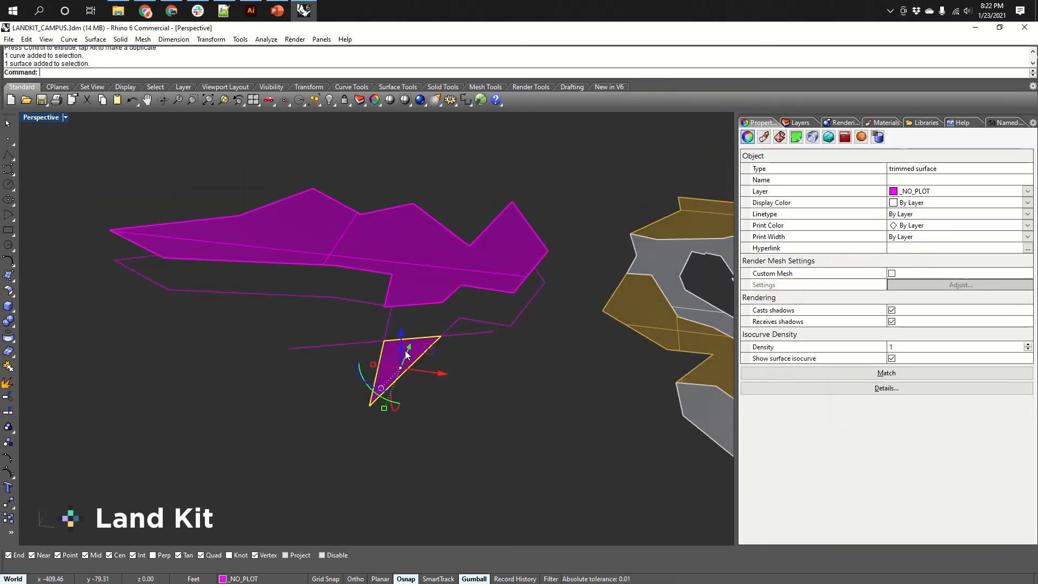
right_click_drag(430, 352, 458, 340)
scroll(433, 371, "down", 5)
scroll(458, 340, "up", 4)
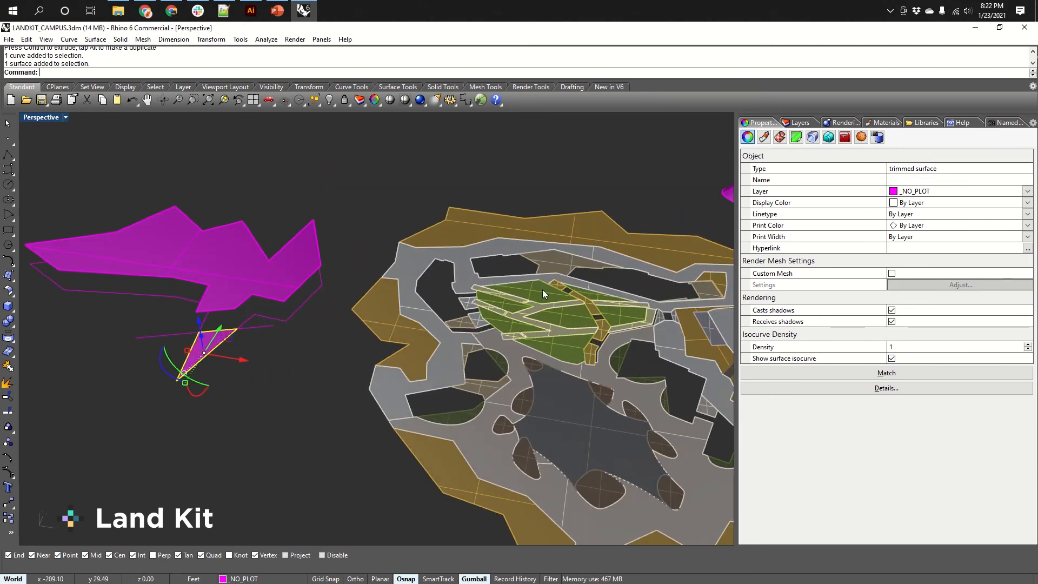
right_click_drag(628, 374, 589, 342, "shift")
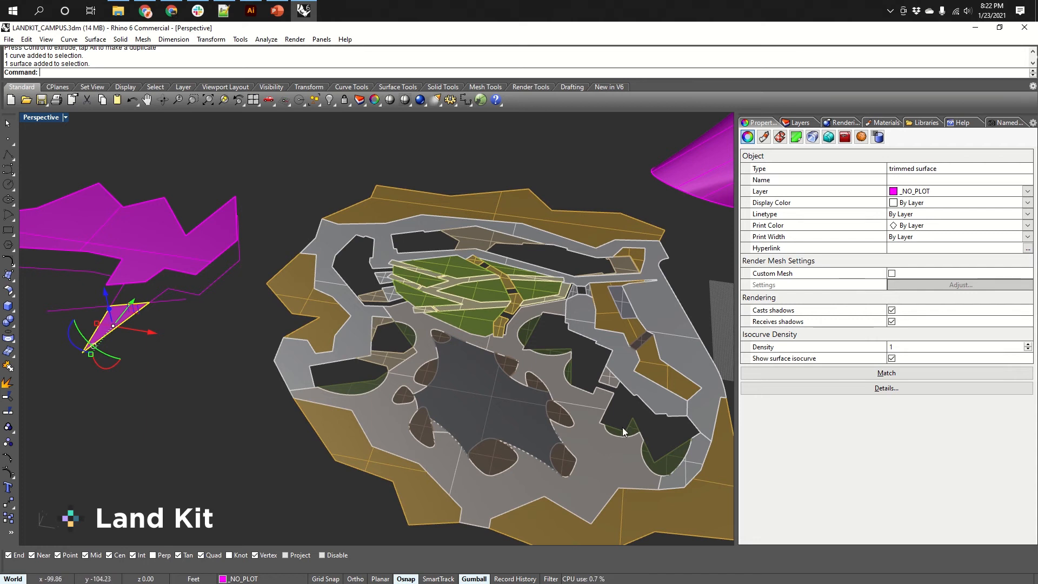
right_click_drag(608, 433, 547, 359)
scroll(595, 284, "down", 3)
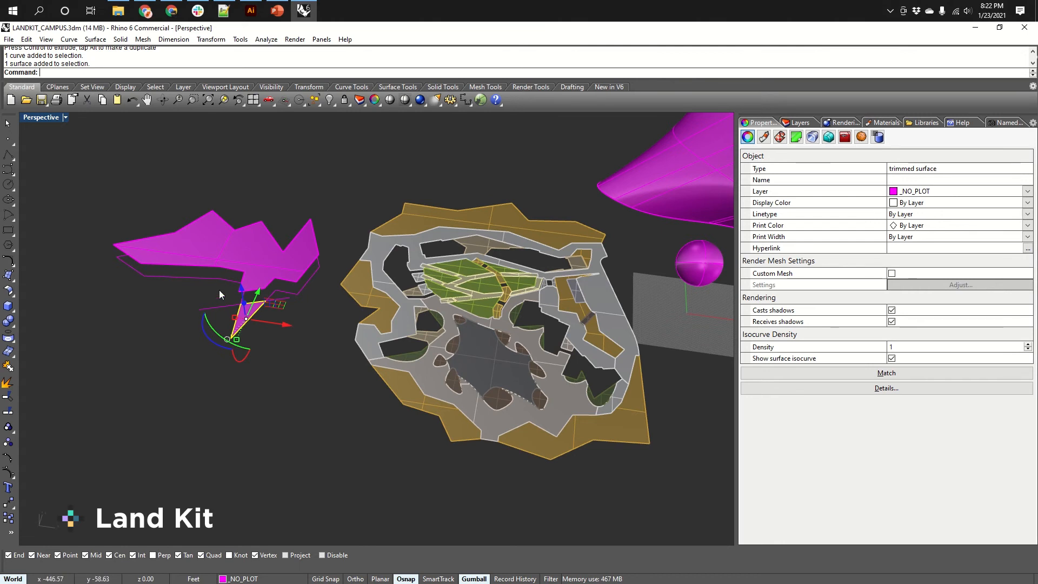
Inspect the straight line crossing the triangular piece from the Top view.
left_click(208, 306)
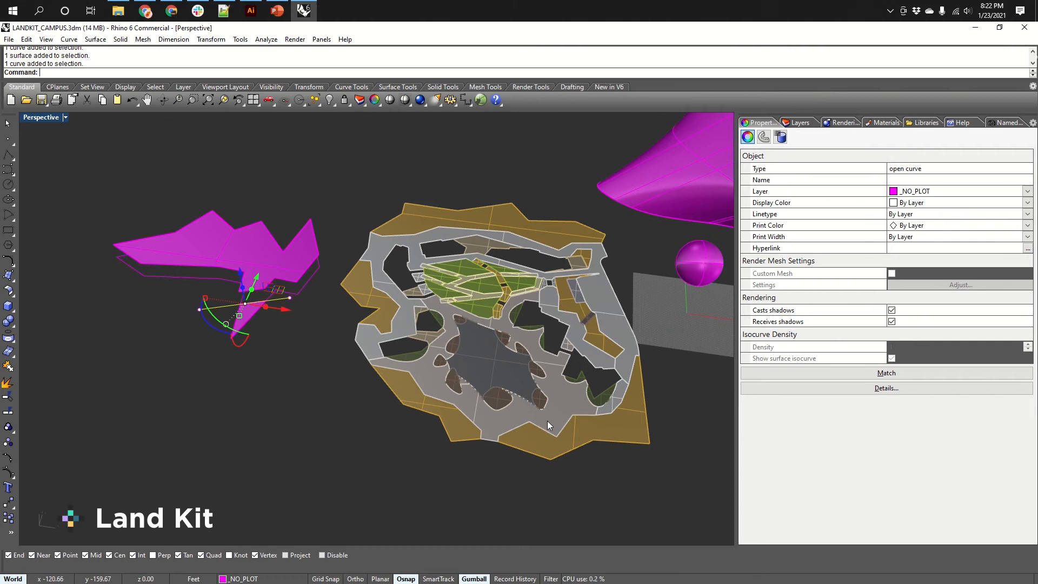
scroll(557, 362, "up", 2)
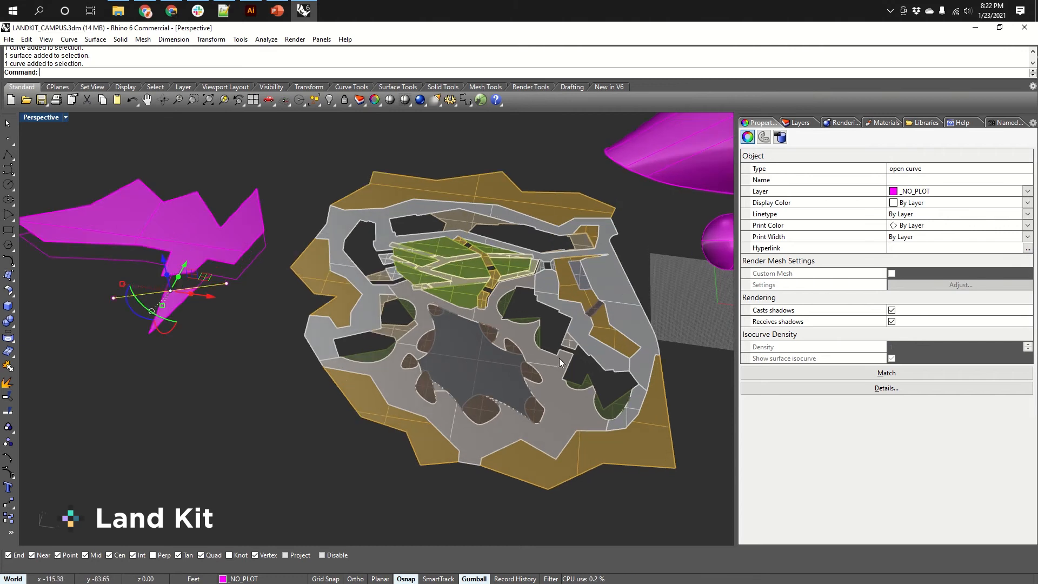
key("ctrl+Tab")
key("ctrl+Tab")
key("ctrl+Tab")
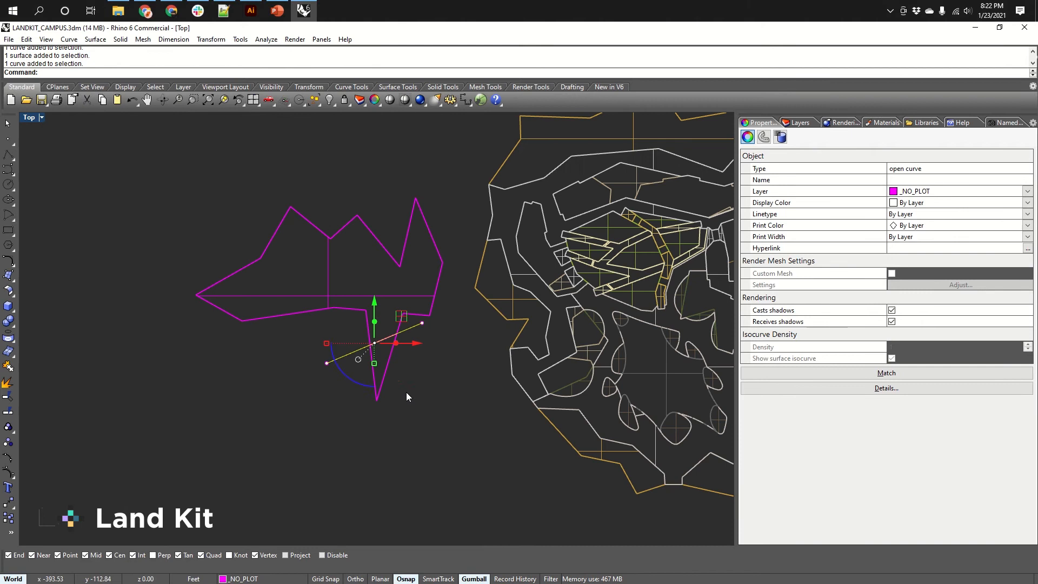
scroll(388, 367, "down", 5)
key("Escape")
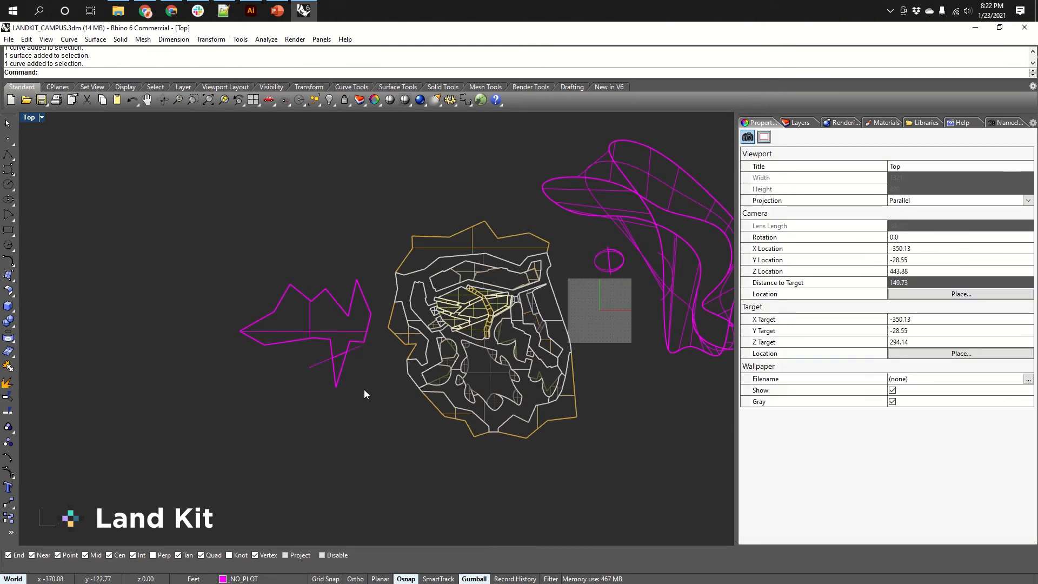
Untrim the triangular piece's cutting edge in the Top view to restore the full rectangular plane.
scroll(320, 344, "up", 2)
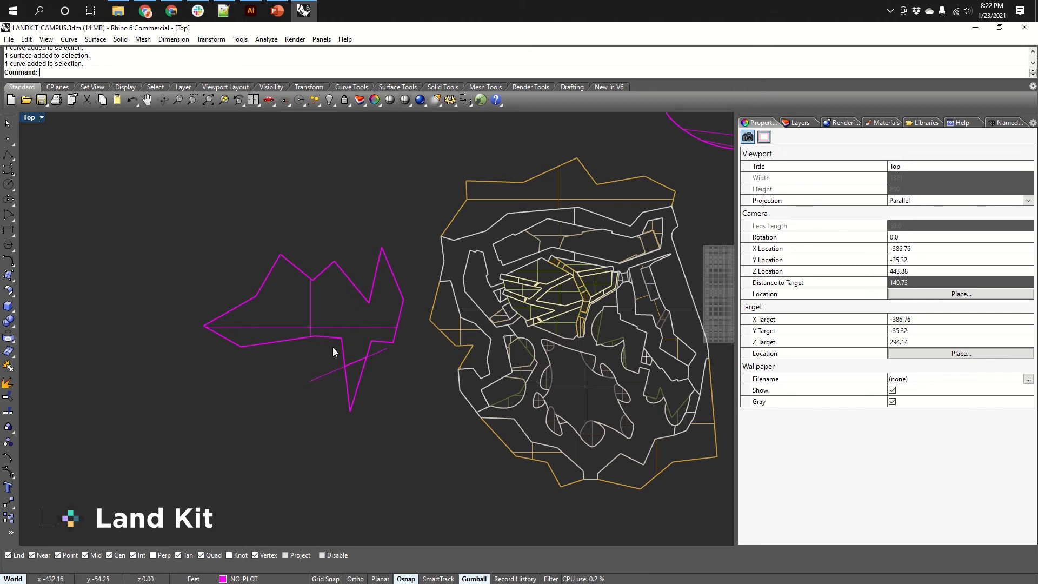
type("trim")
key("Return")
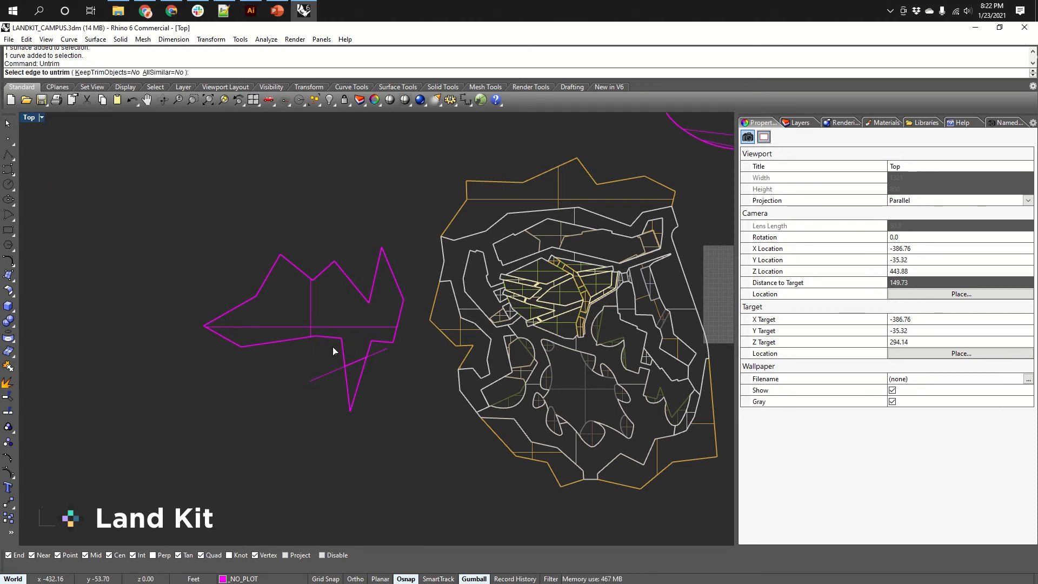
left_click(333, 338)
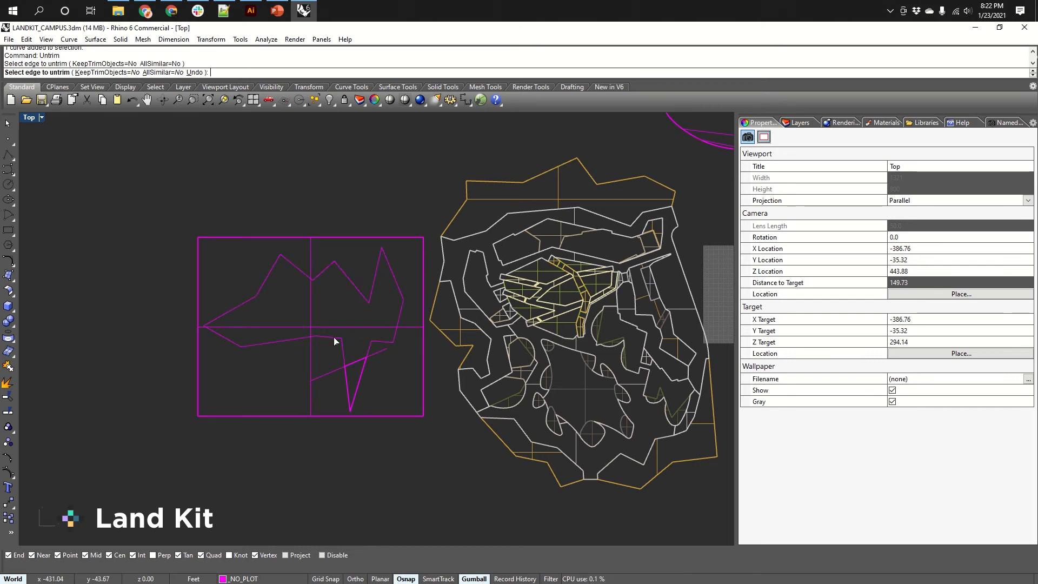
right_click(332, 336)
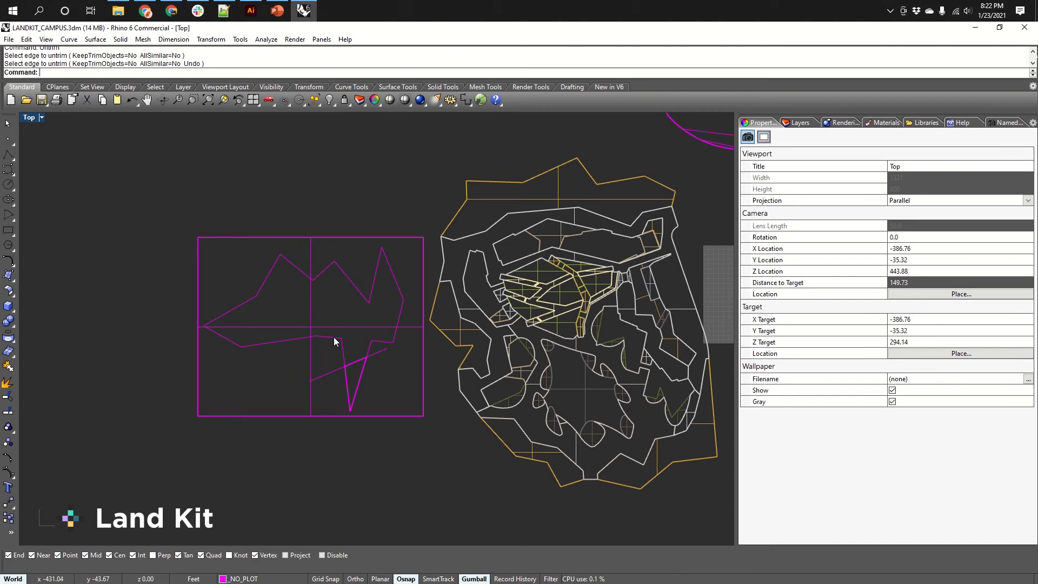
Select the inner granite trimmed surface with holes and move it off the site beside the plane with the gumball.
mouse_move(333, 336)
right_mouse_down()
mouse_move(371, 327)
mouse_move(295, 301)
mouse_move(417, 341)
mouse_move(464, 325)
mouse_move(438, 262)
mouse_move(438, 285)
mouse_move(410, 308)
mouse_move(410, 299)
mouse_move(404, 327)
mouse_move(440, 323)
mouse_move(436, 338)
right_mouse_up()
key("ctrl+F4")
scroll(432, 305, "up", 5)
scroll(435, 330, "down", 8)
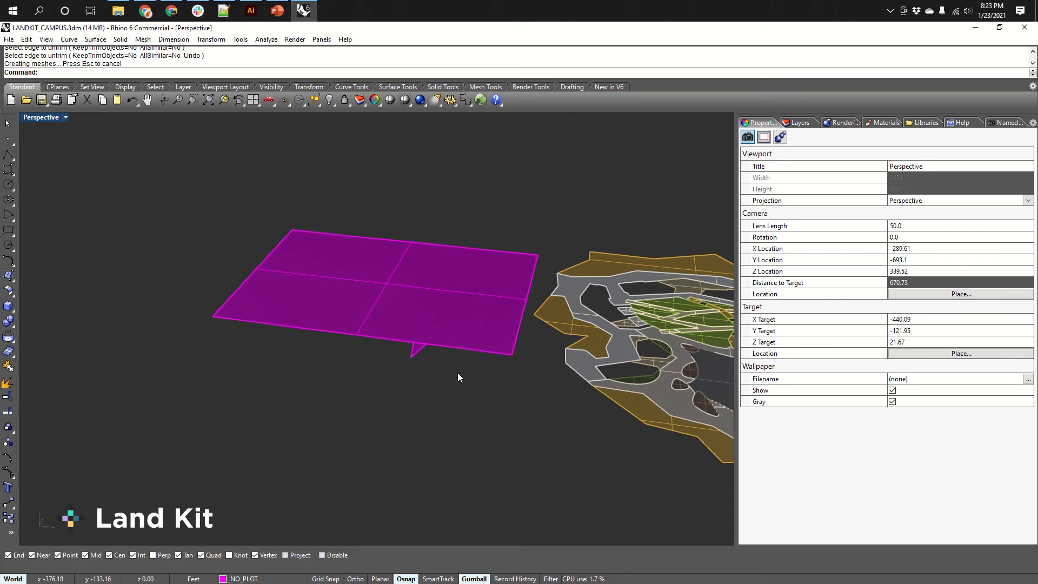
right_click_drag(608, 320, 505, 319)
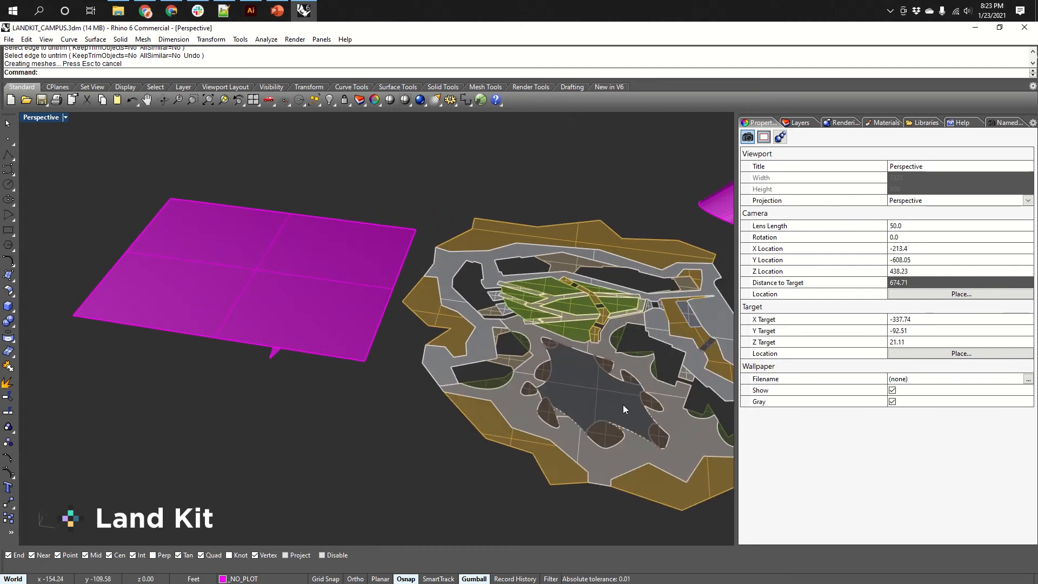
right_click_drag(623, 404, 527, 391, "shift")
scroll(547, 393, "up", 2)
left_click(582, 411)
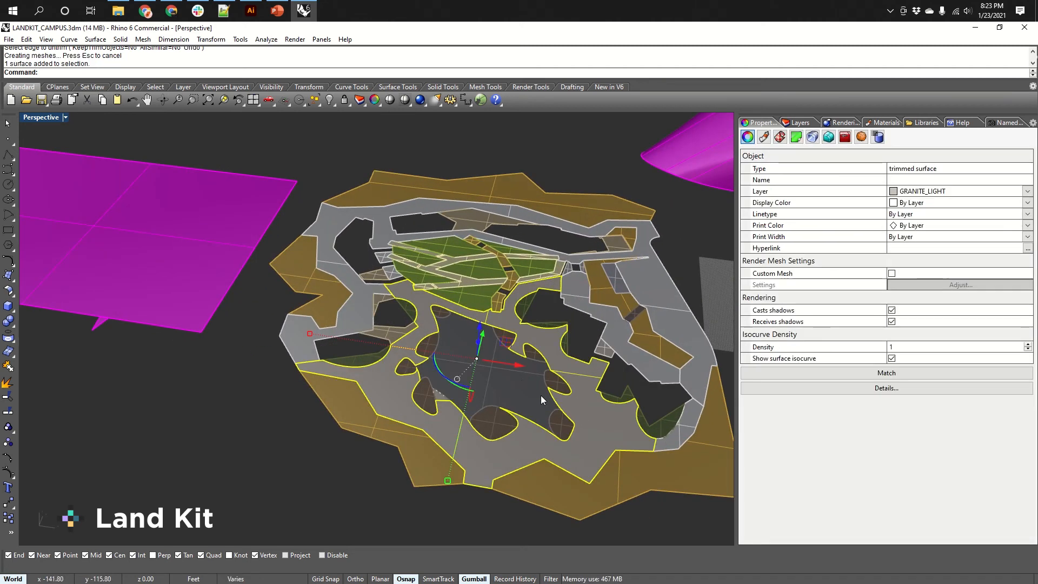
scroll(536, 389, "down", 4)
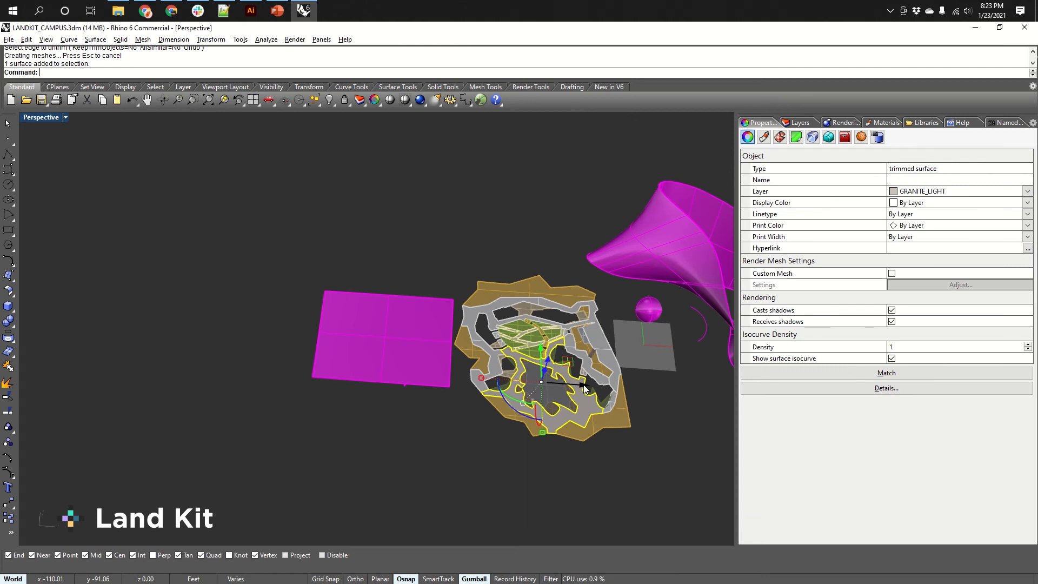
left_click_drag(584, 387, 290, 364)
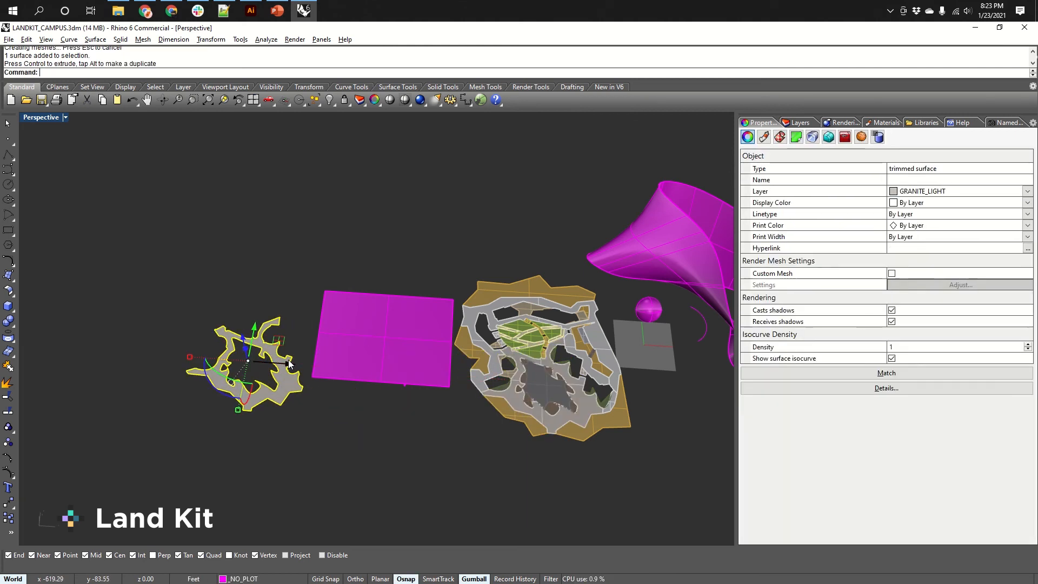
right_click_drag(293, 417, 371, 391, "shift")
scroll(344, 320, "up", 8)
key("Escape")
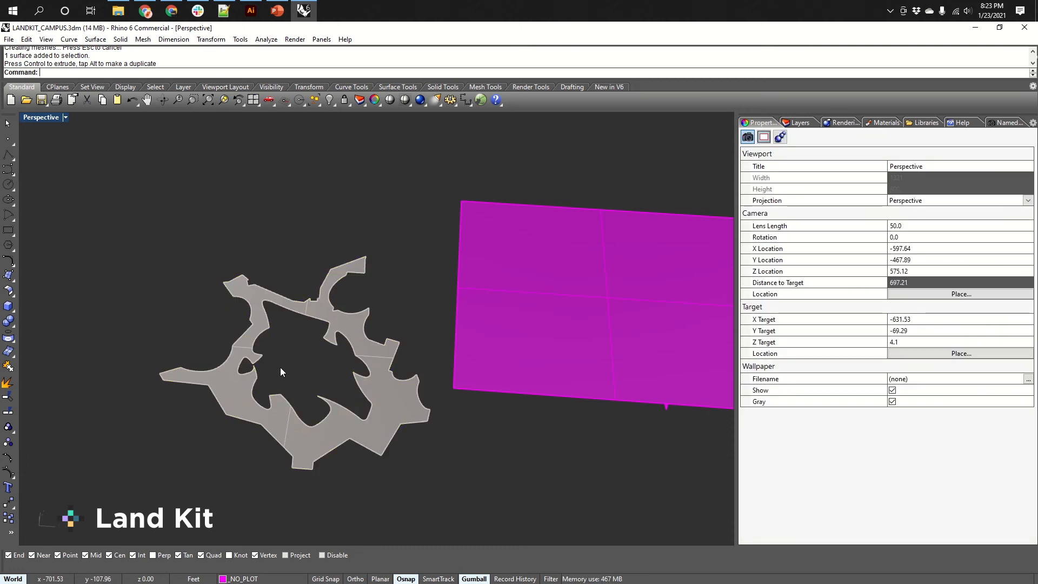
Untrim the holes of the moved granite surface to fill it in.
type("Untrim")
key("Return")
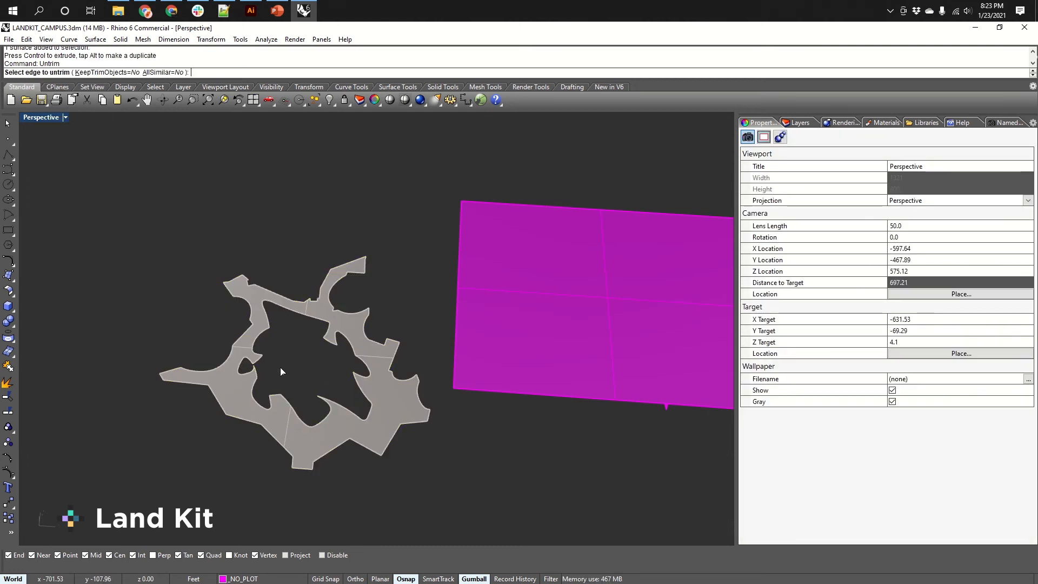
left_click(331, 403)
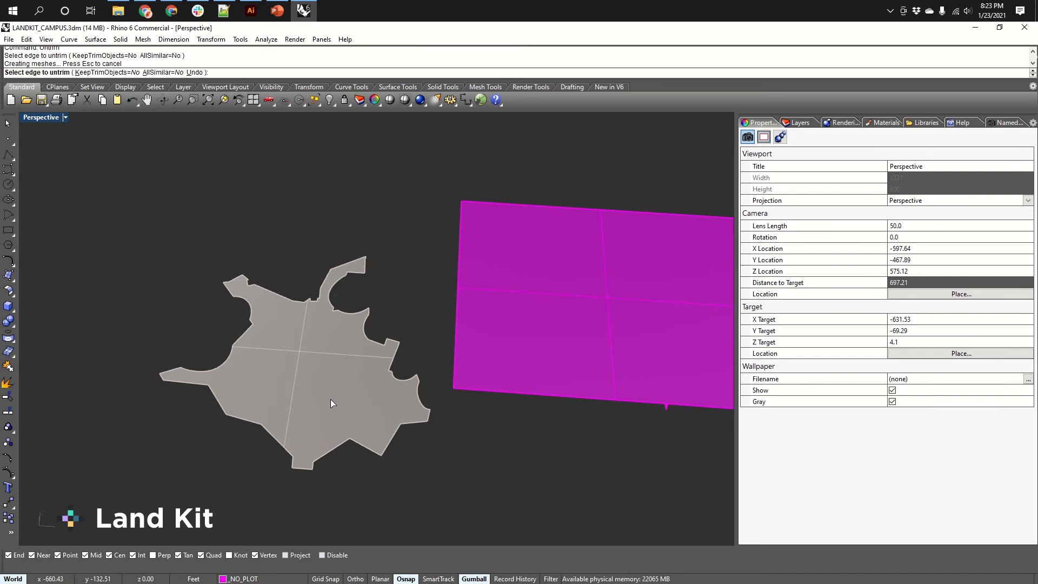
right_click_drag(354, 392, 333, 361)
scroll(333, 362, "down", 6)
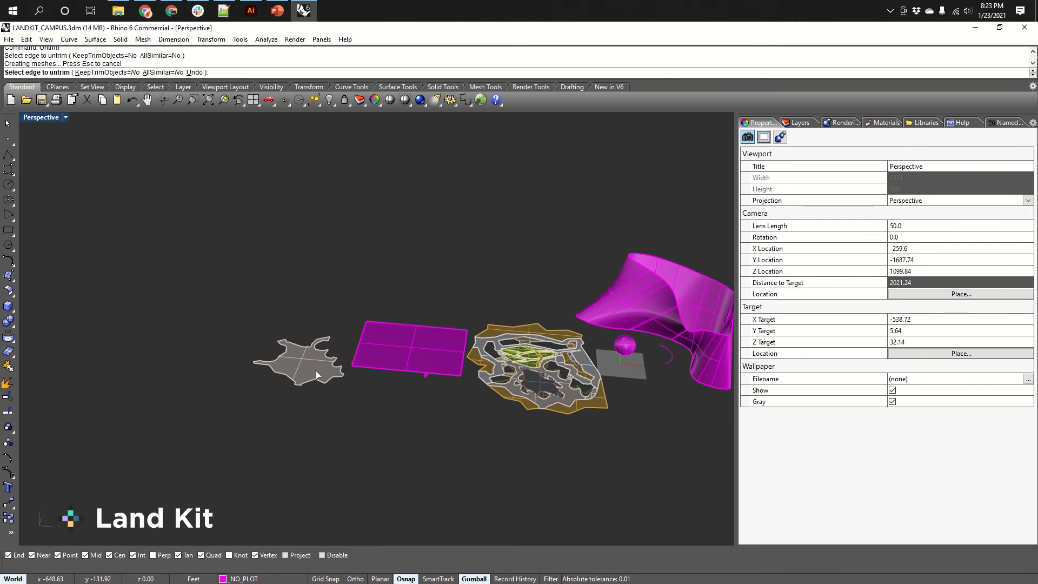
key("Escape")
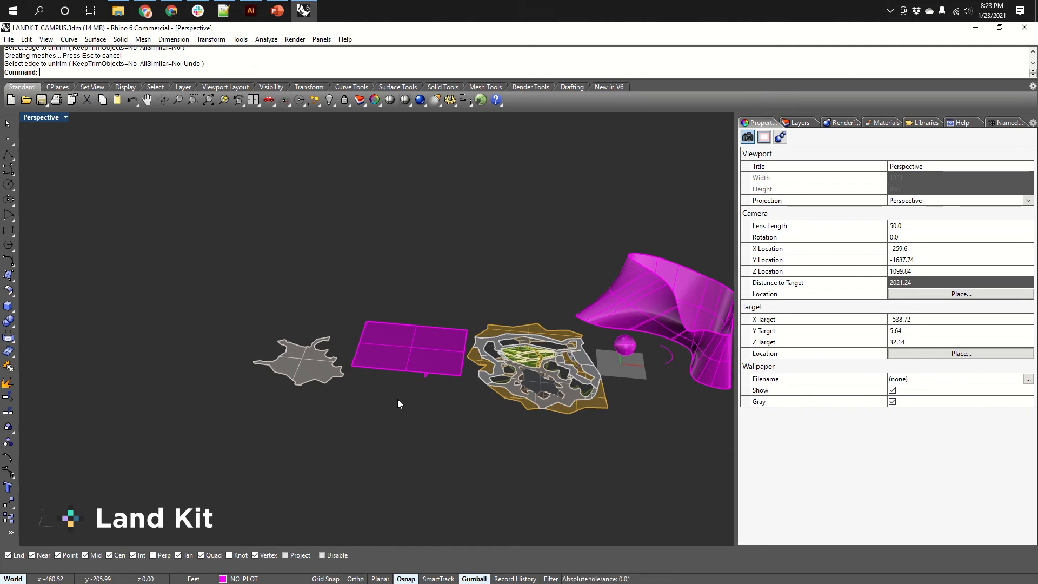
Delete the untrimmed granite surface.
right_click_drag(398, 403, 344, 385)
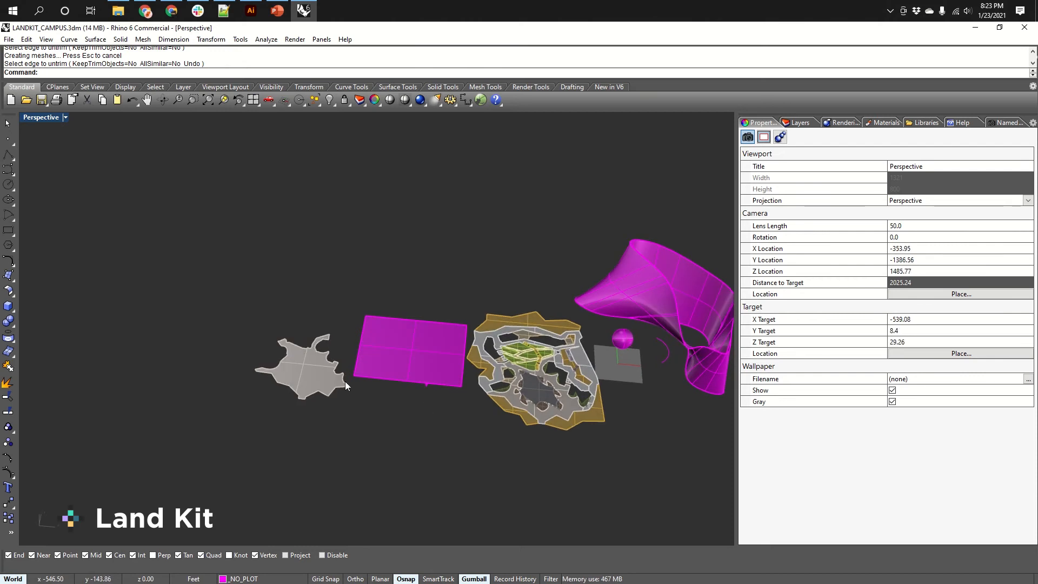
left_click(320, 374)
key("Delete")
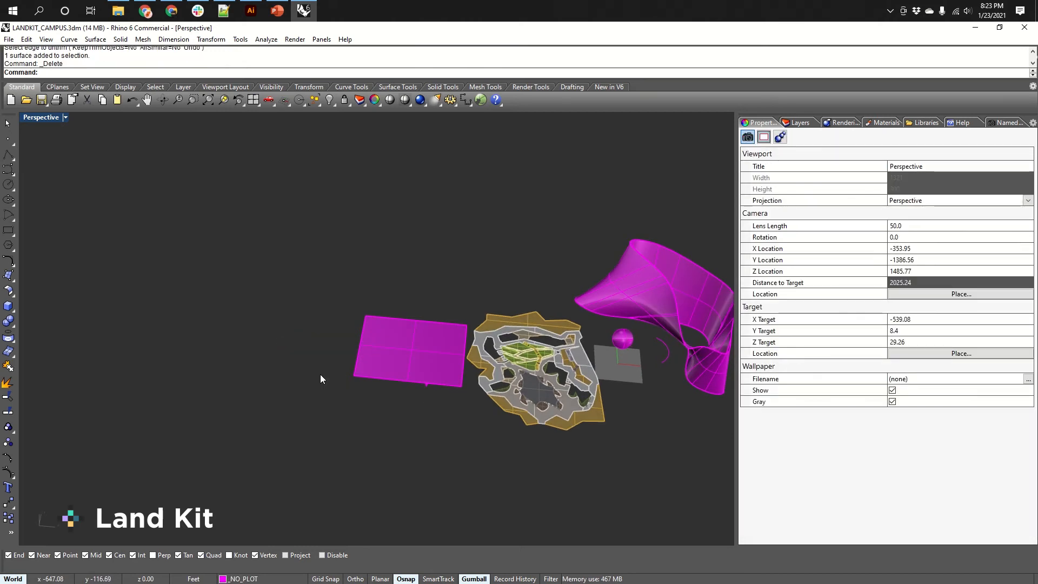
Convert the large magenta lofted surface to a mesh, accepting the default detailed mesh options.
right_click_drag(498, 363, 452, 374, "shift")
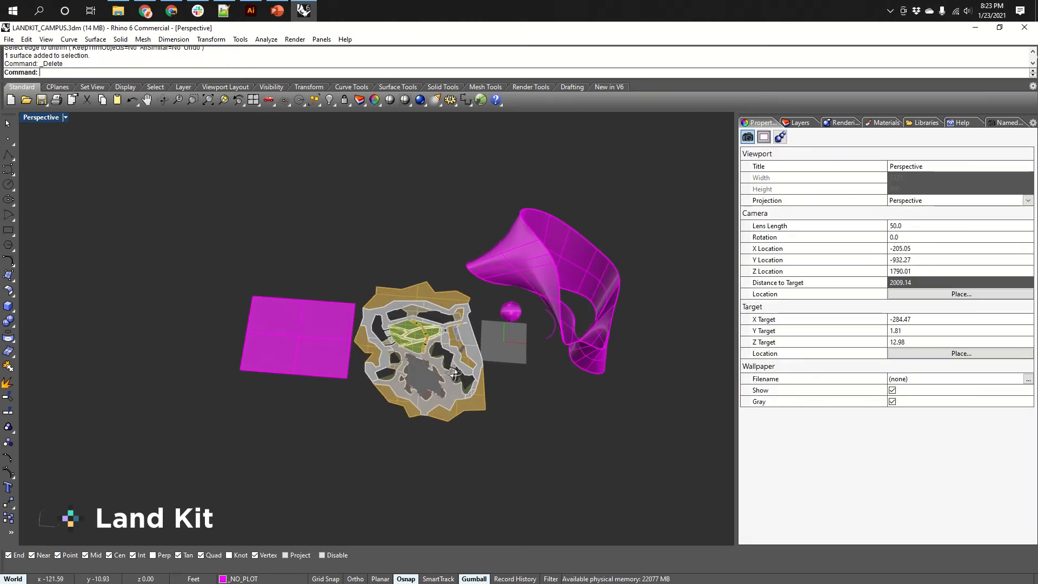
scroll(441, 391, "up", 2)
scroll(441, 387, "up", 4)
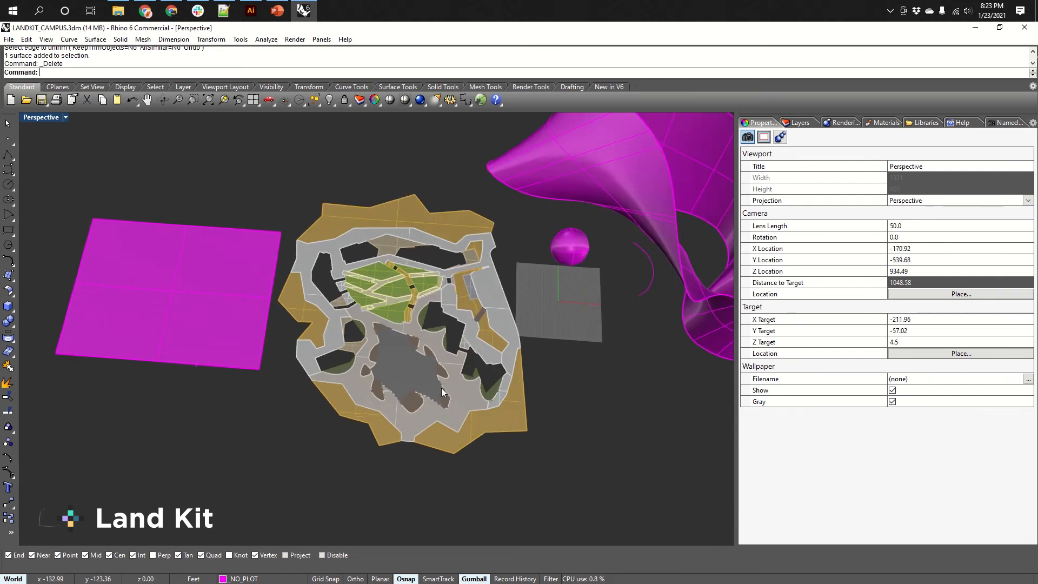
right_click_drag(446, 388, 519, 310)
right_click_drag(543, 295, 381, 361, "shift")
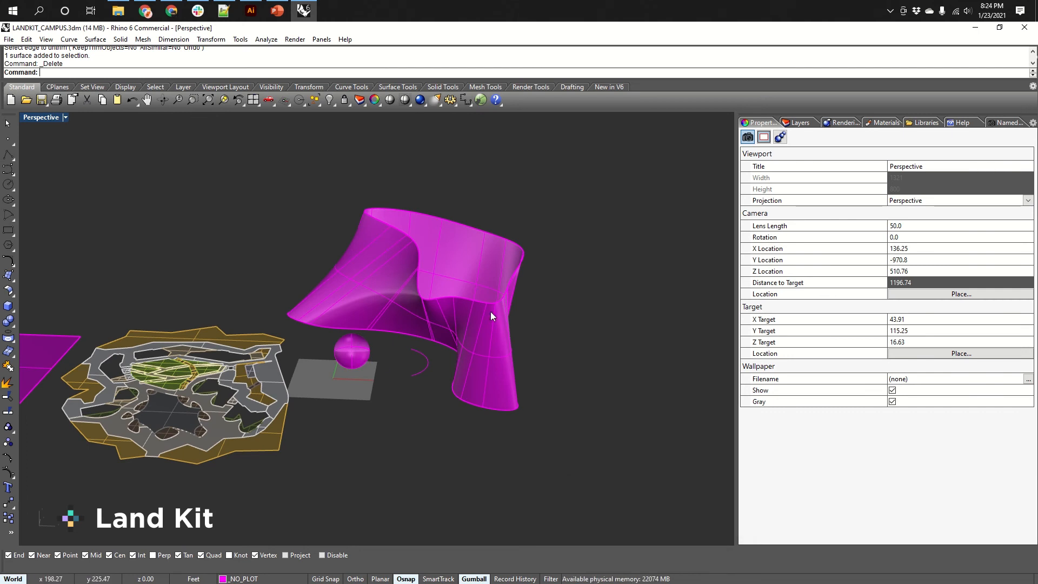
right_click_drag(458, 318, 469, 288)
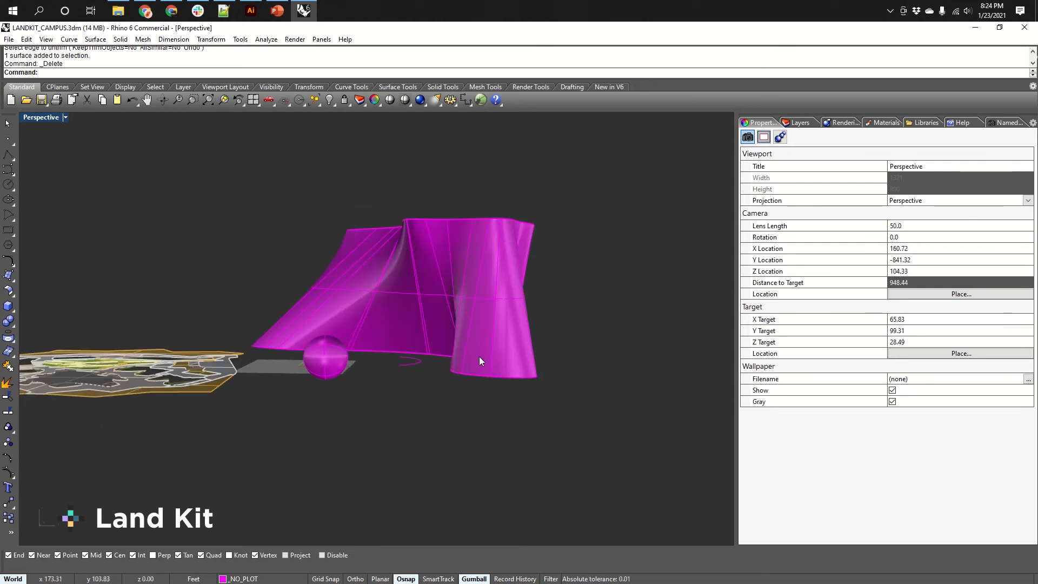
mouse_move(479, 356)
right_mouse_down()
mouse_move(474, 347)
mouse_move(656, 350)
mouse_move(573, 343)
mouse_move(459, 359)
mouse_move(433, 492)
mouse_move(464, 364)
right_mouse_up()
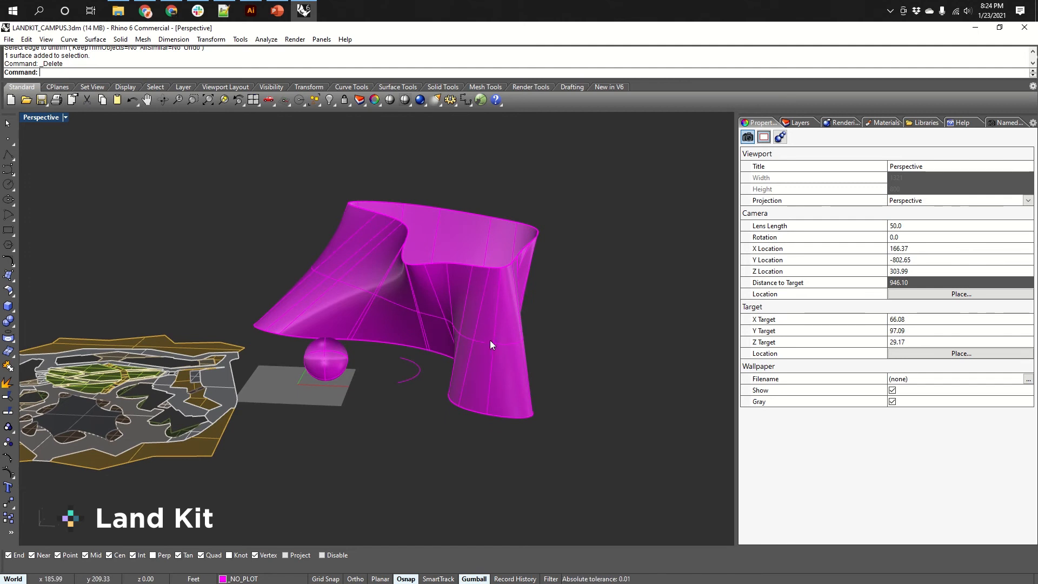
scroll(528, 279, "up", 7)
right_click_drag(523, 278, 471, 347)
scroll(476, 317, "down", 7)
left_click(466, 317)
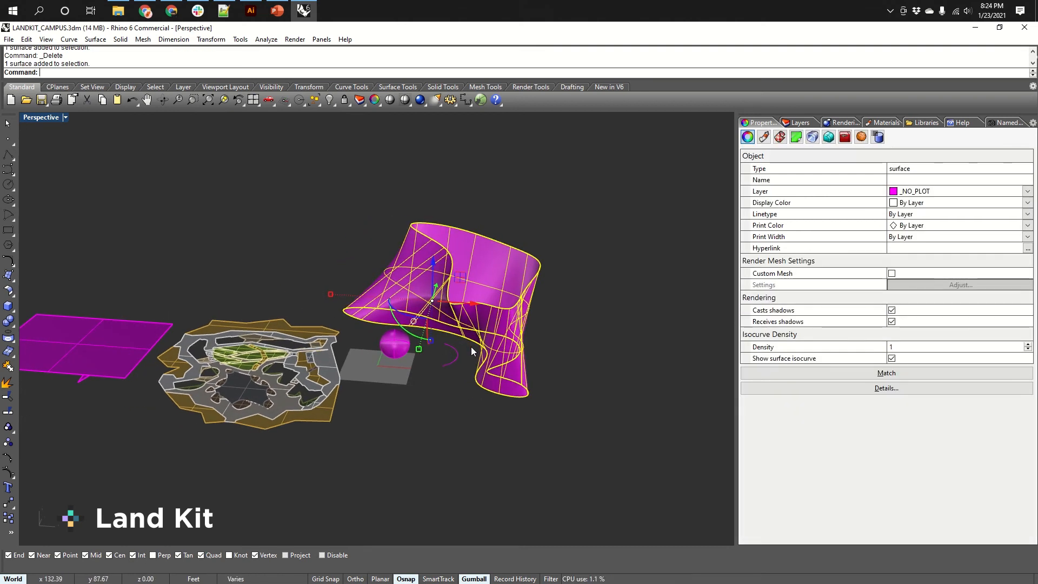
type("Mesh")
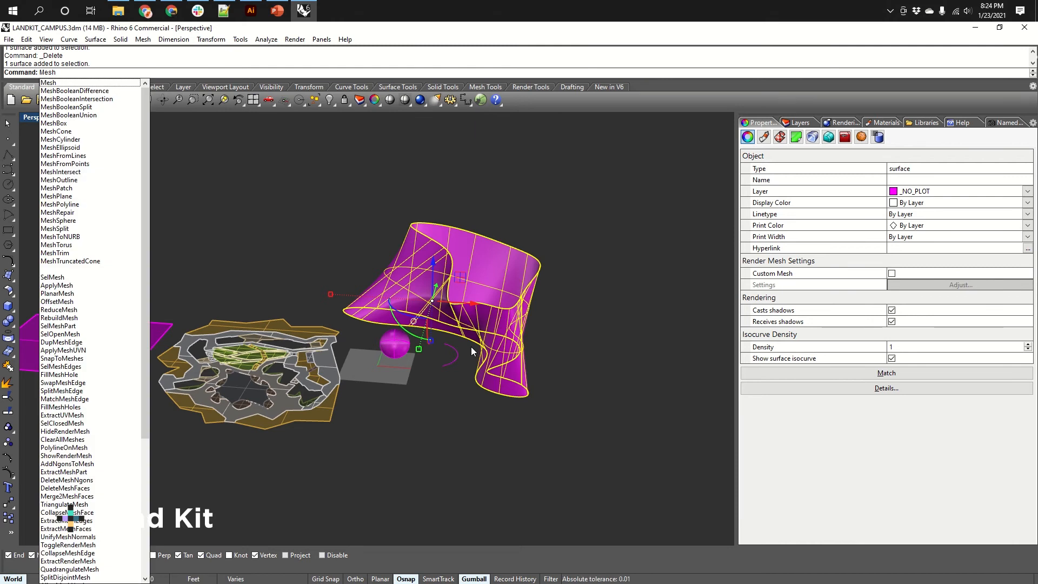
key("Return")
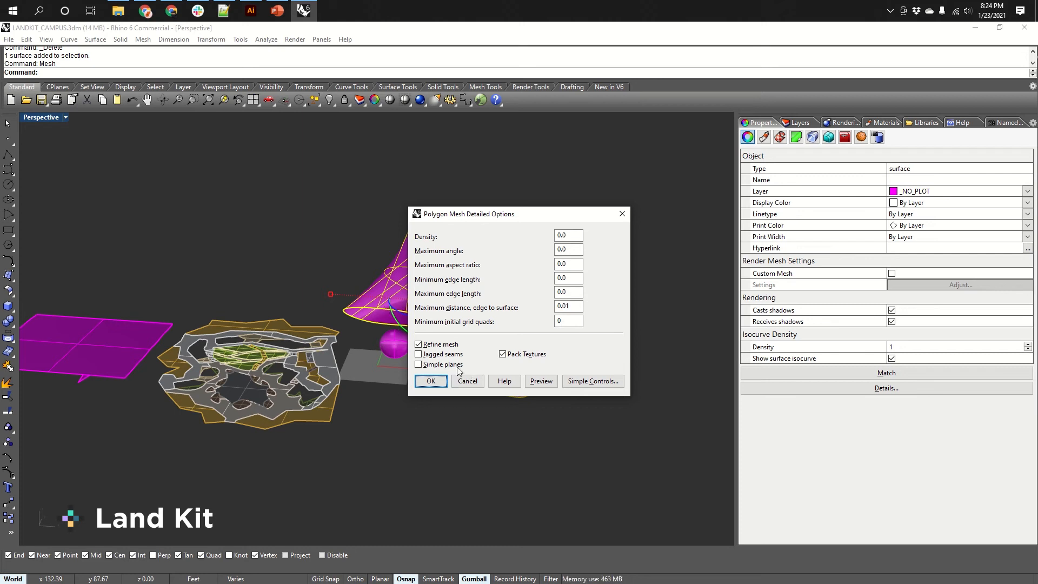
left_click(431, 381)
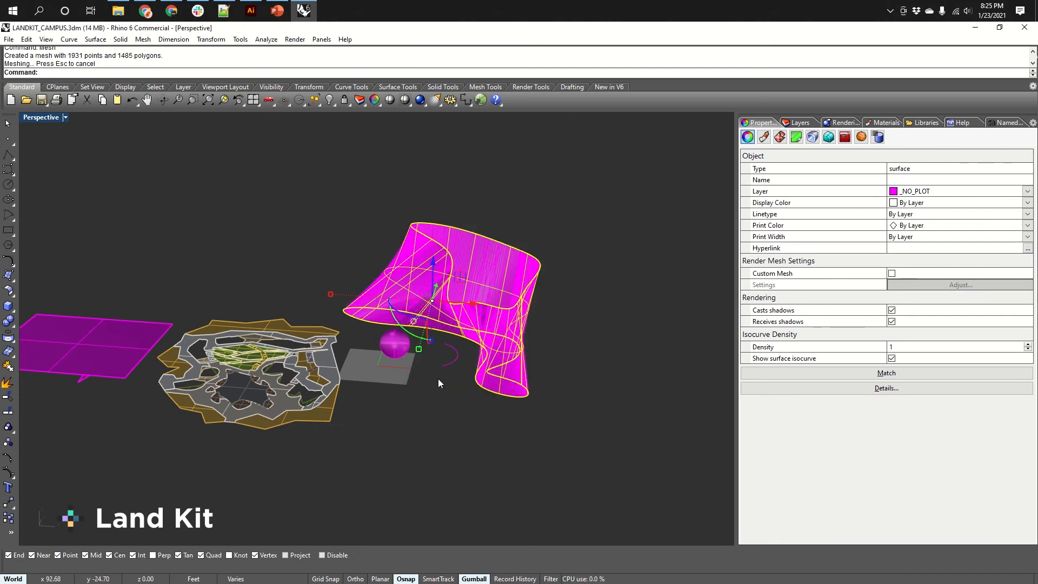
Select the new mesh and move it sideways away from the original surface with the gumball.
scroll(464, 327, "up", 4)
scroll(465, 327, "down", 2)
right_click_drag(489, 330, 374, 332, "shift")
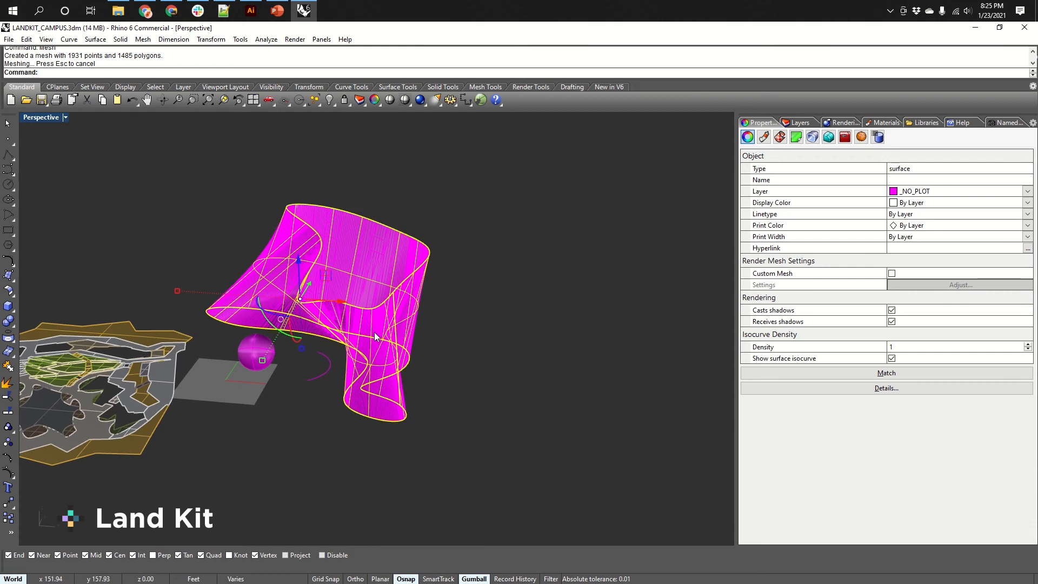
left_click(378, 331)
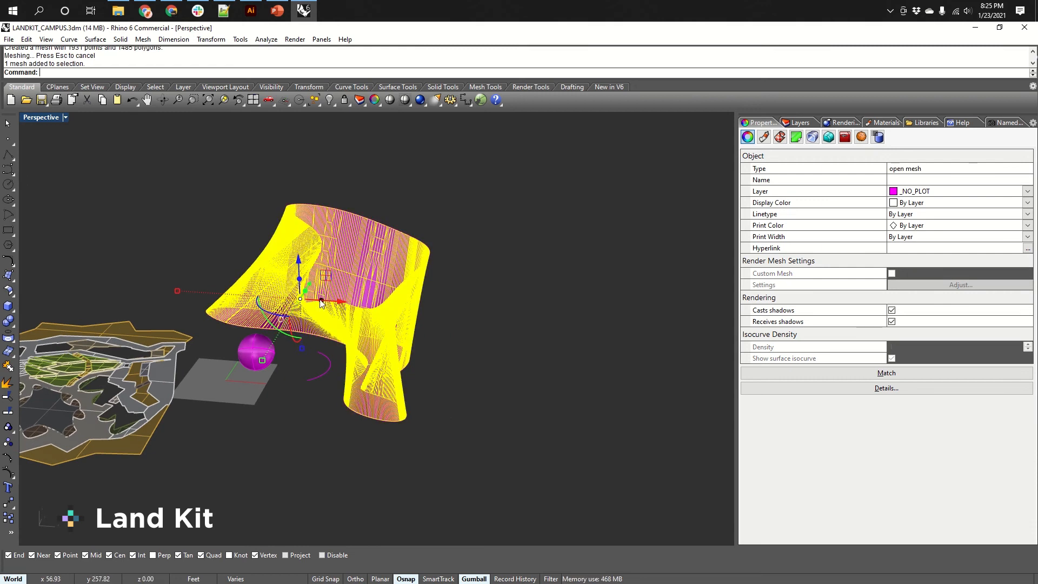
left_click_drag(341, 303, 593, 330)
Zoom in and orbit to examine the mesh's faces up close.
left_click(573, 420)
right_click_drag(574, 422, 618, 397)
scroll(627, 348, "up", 8)
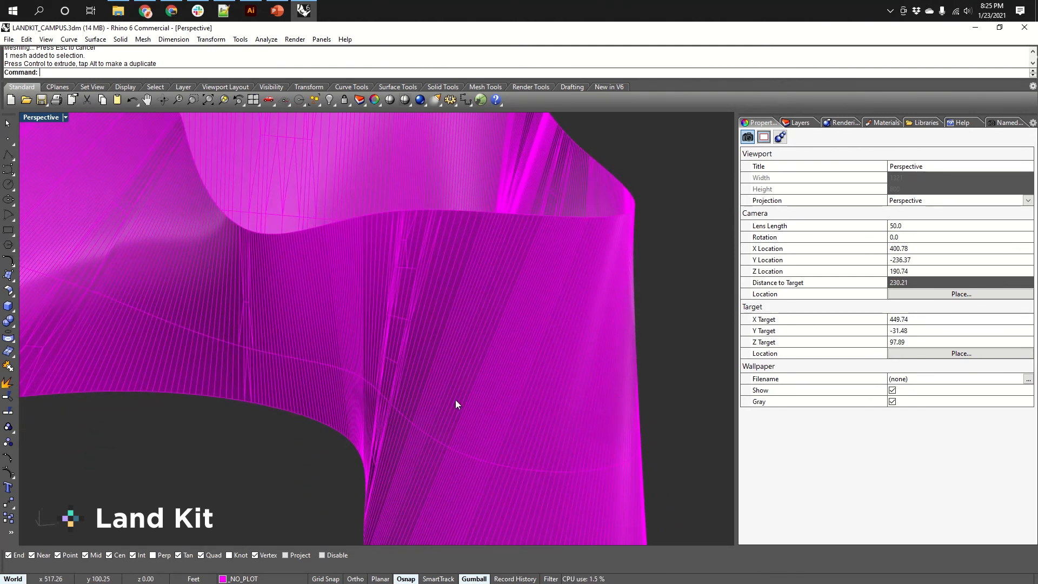
scroll(440, 304, "down", 2)
right_click_drag(427, 306, 408, 259)
scroll(408, 258, "up", 2)
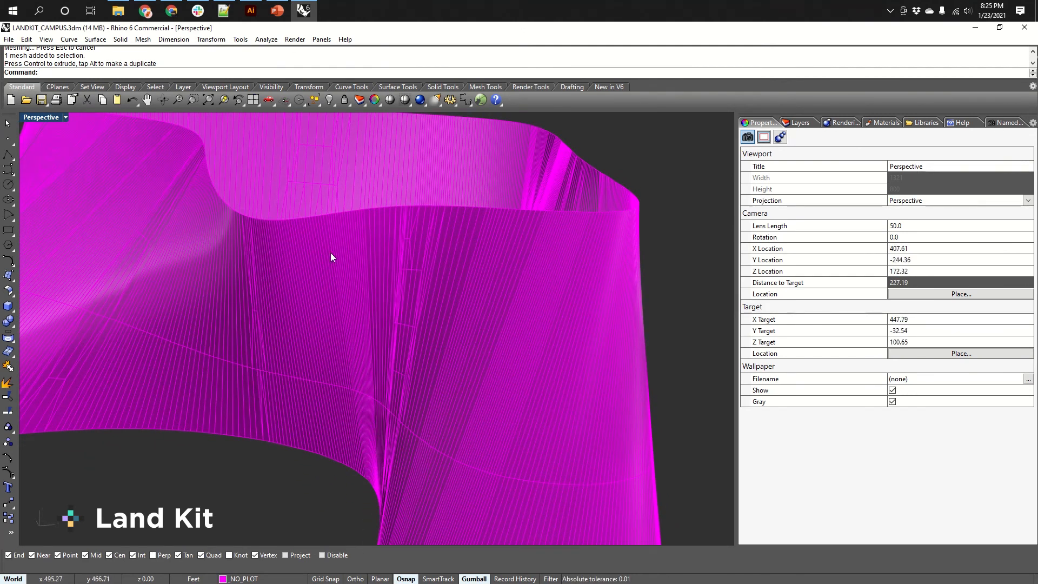
scroll(439, 361, "down", 5)
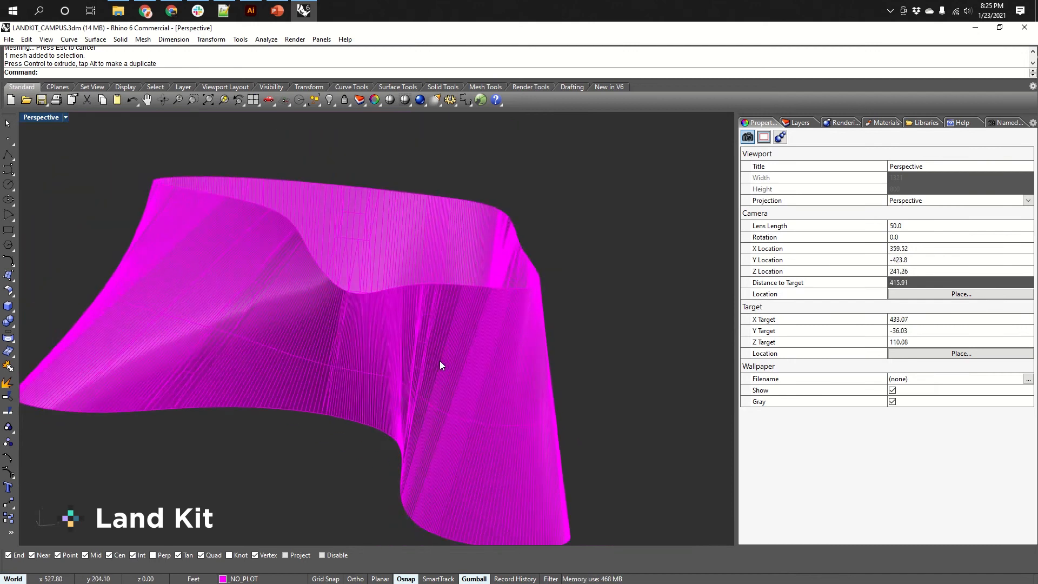
right_click_drag(440, 361, 399, 380)
scroll(399, 380, "down", 6)
right_click_drag(489, 354, 514, 329)
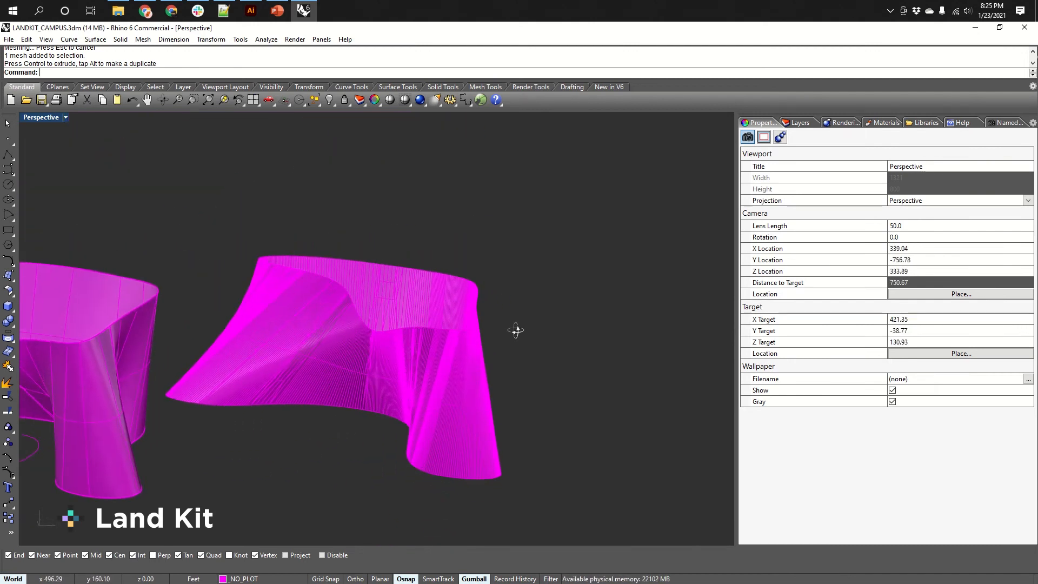
right_click_drag(401, 377, 543, 328)
Select the mesh and turn on its points to display its vertices.
left_click(539, 328)
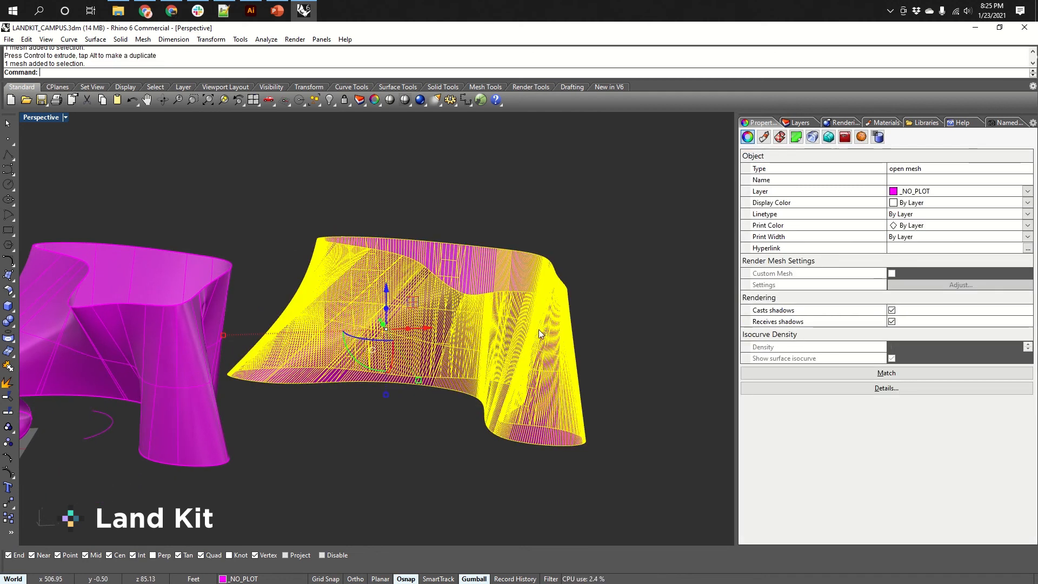
key("F10")
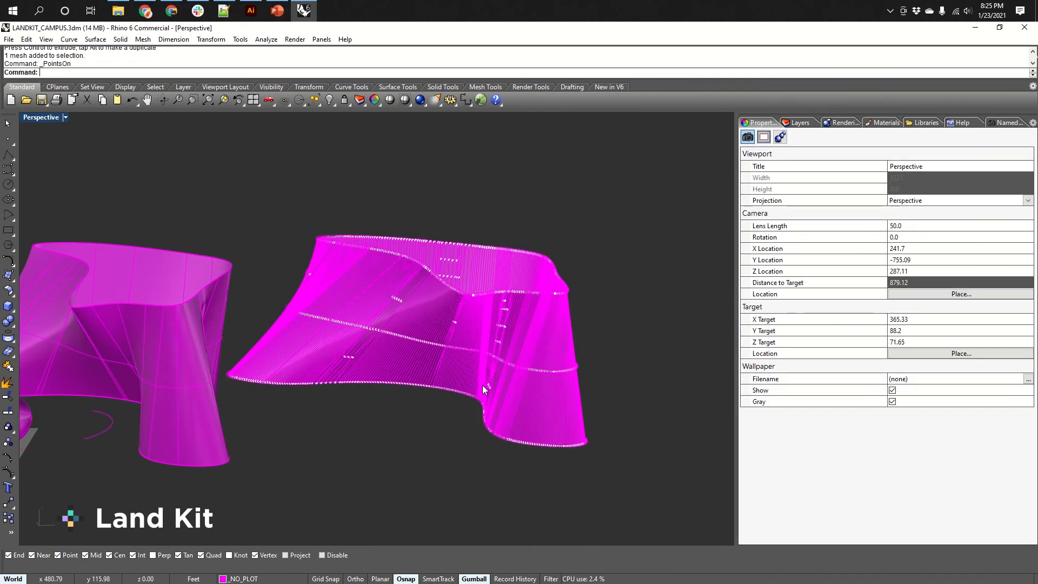
right_click_drag(482, 385, 473, 322)
scroll(465, 346, "up", 6)
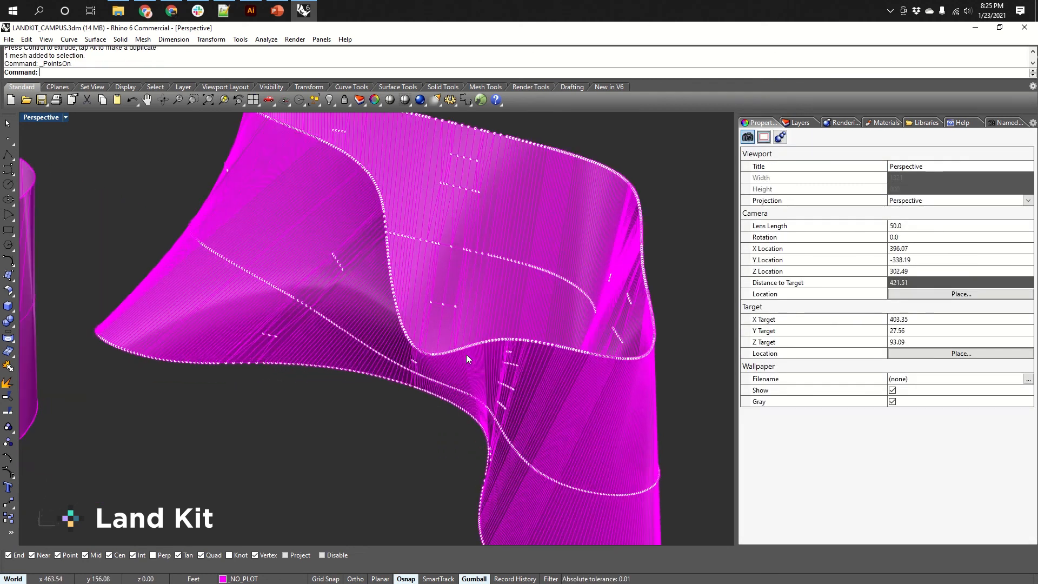
scroll(581, 399, "down", 10)
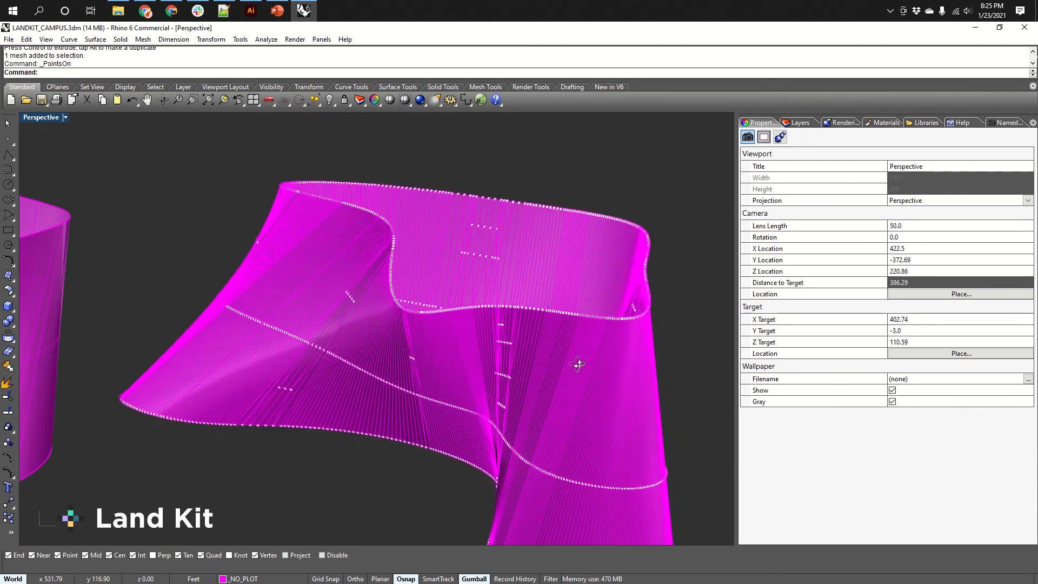
Select the original lofted surface and turn on its control points.
left_click(423, 370)
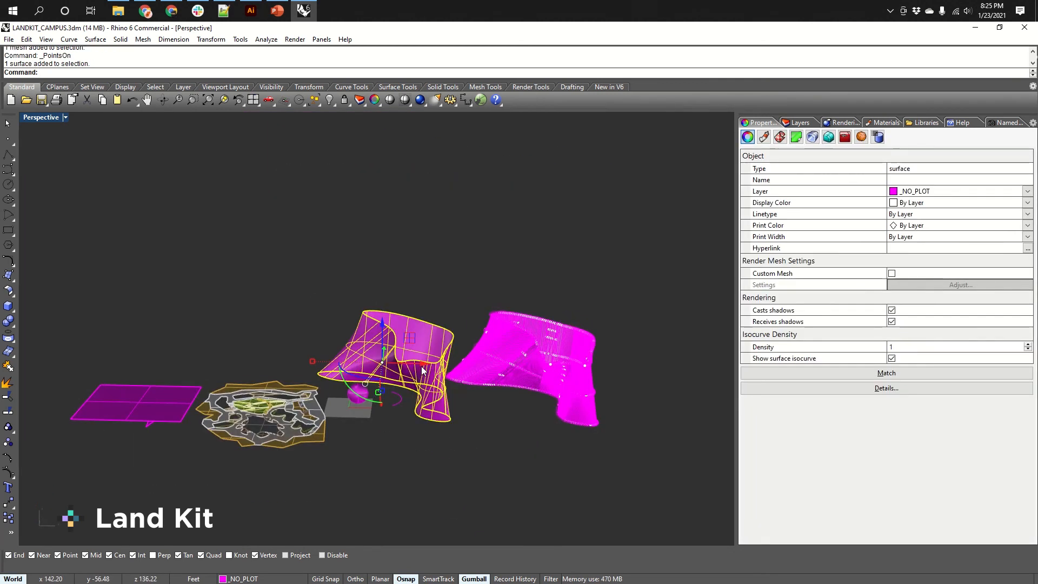
key("Escape")
left_click(420, 365)
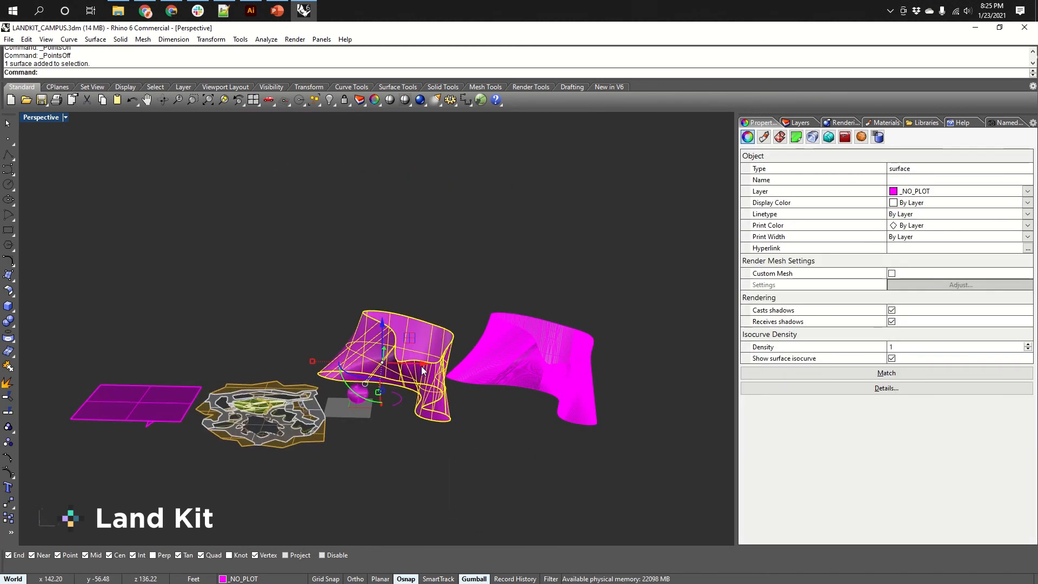
key("F10")
scroll(434, 353, "up", 7)
right_click_drag(416, 381, 436, 454)
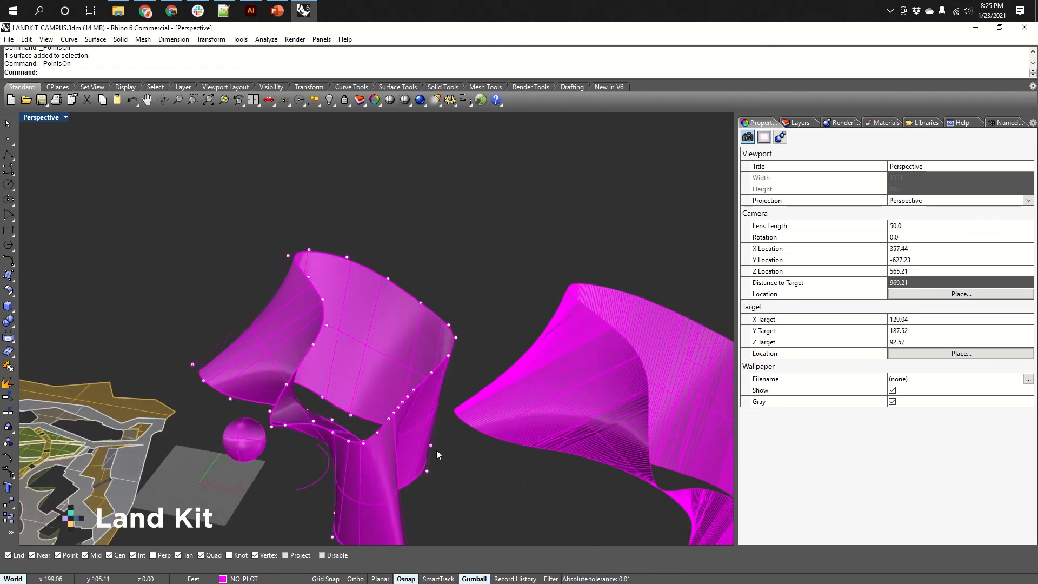
Select the mesh and repeat the points command to display its vertices.
right_click_drag(568, 451, 529, 432)
right_click_drag(529, 433, 540, 379, "shift")
left_click(572, 318)
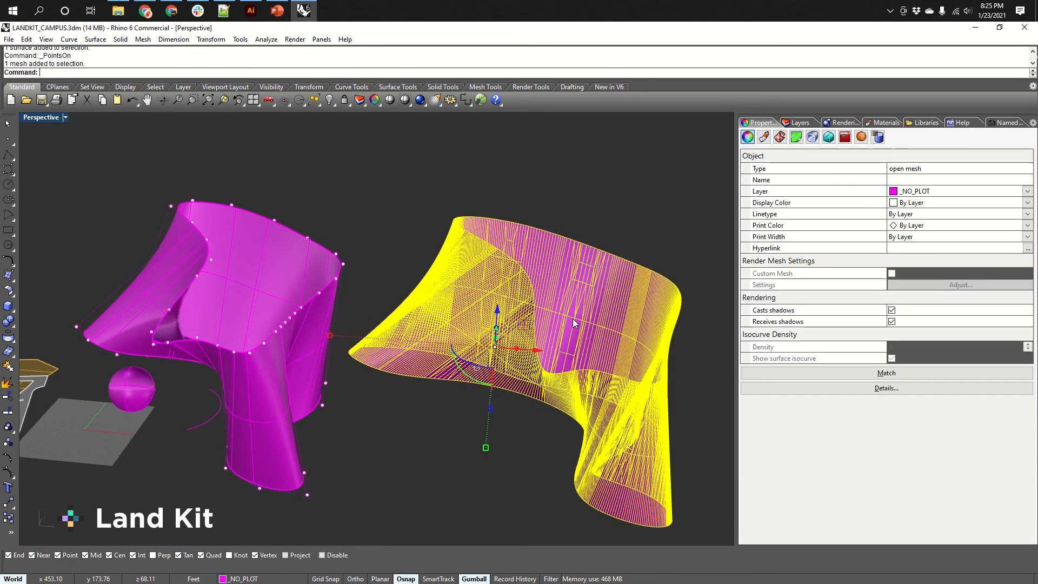
key("Return")
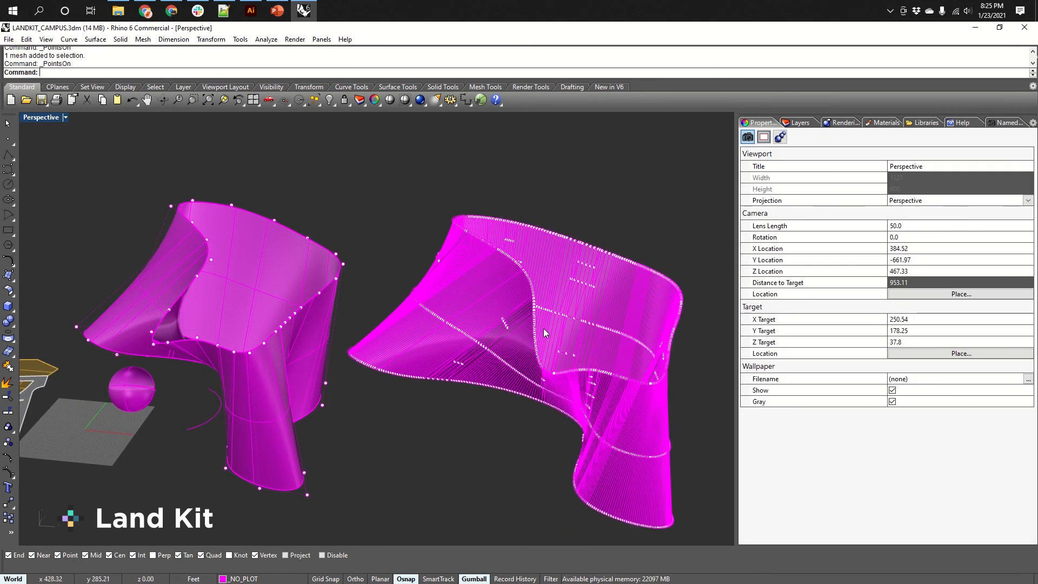
Move one mesh vertex upward with the gumball, then undo the move.
scroll(542, 346, "up", 10)
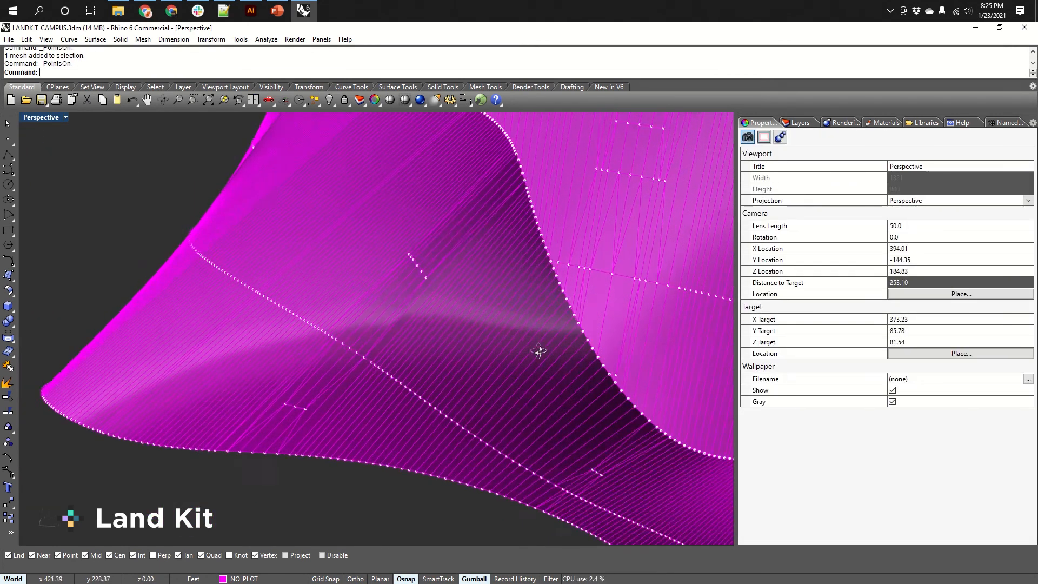
right_click_drag(539, 351, 555, 324)
right_click_drag(509, 271, 464, 357, "shift")
right_click_drag(464, 357, 472, 371)
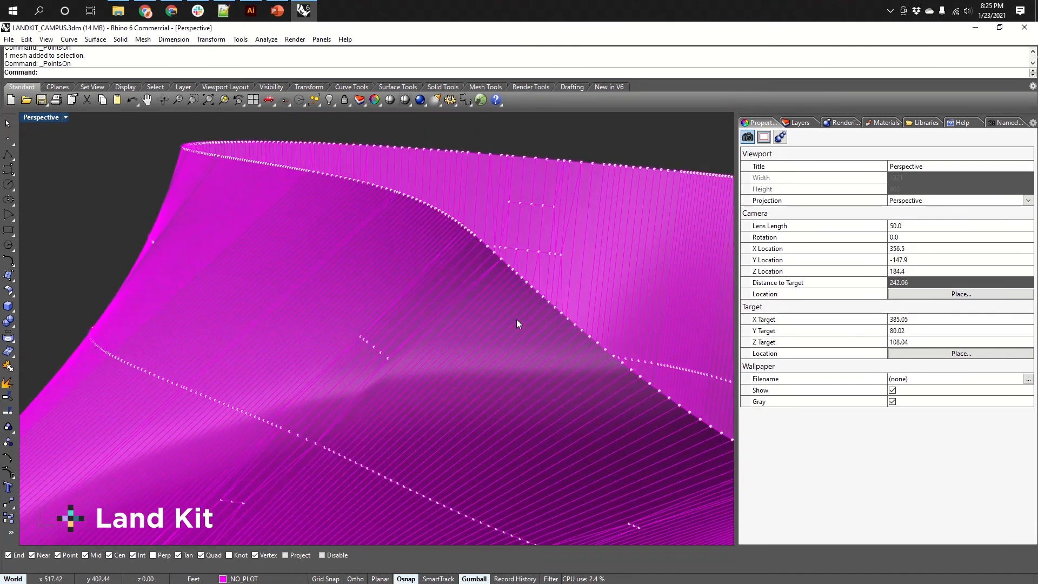
left_click(517, 272)
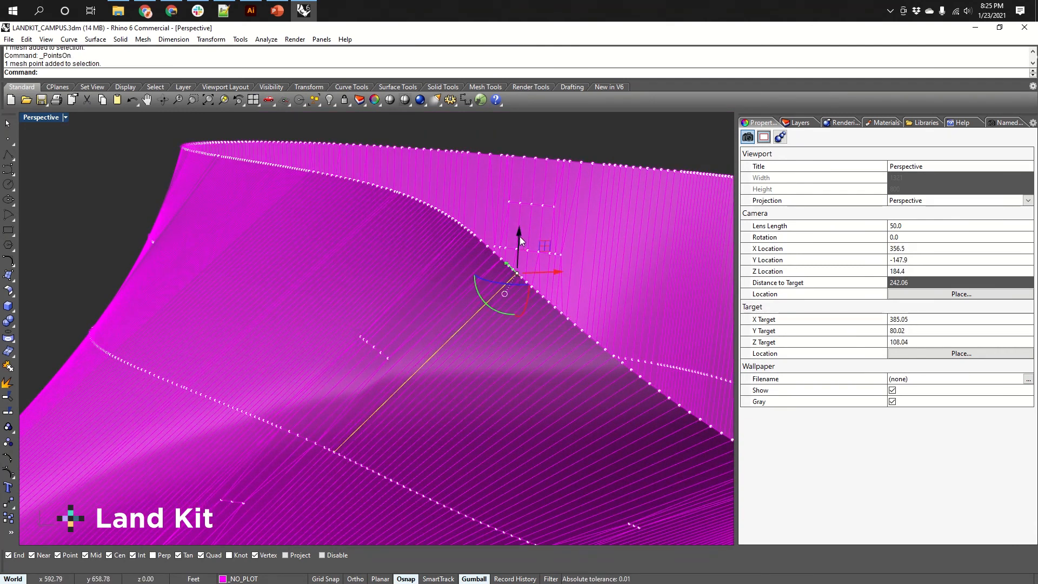
left_click_drag(520, 236, 518, 192)
right_click_drag(495, 283, 417, 351)
scroll(355, 324, "down", 5)
key("ctrl+z")
Turn off the displayed points on the surface and the mesh.
scroll(480, 338, "down", 4)
right_click_drag(417, 408, 527, 363, "shift")
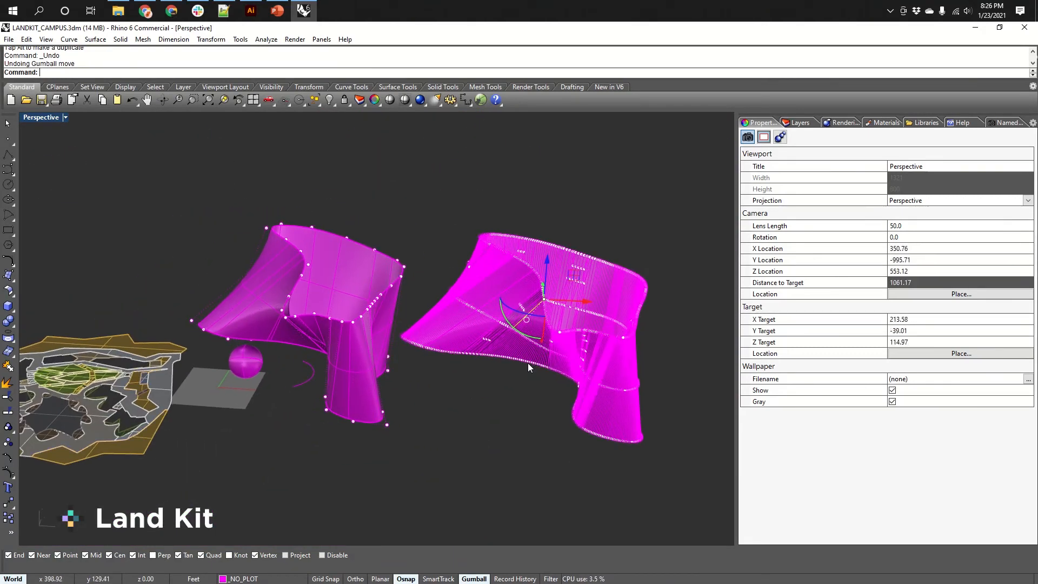
scroll(517, 368, "down", 5)
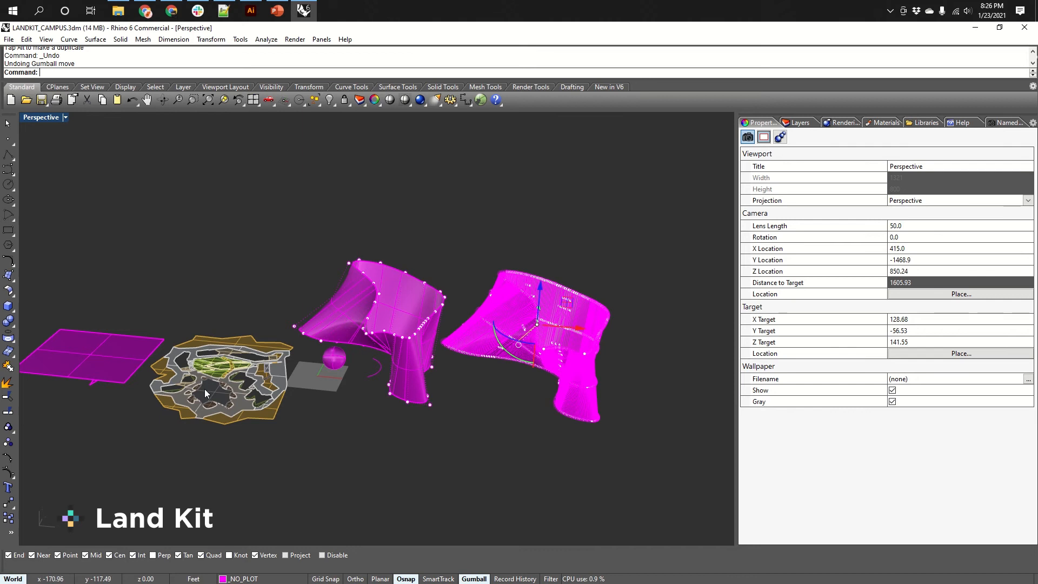
right_click_drag(263, 411, 335, 455, "shift")
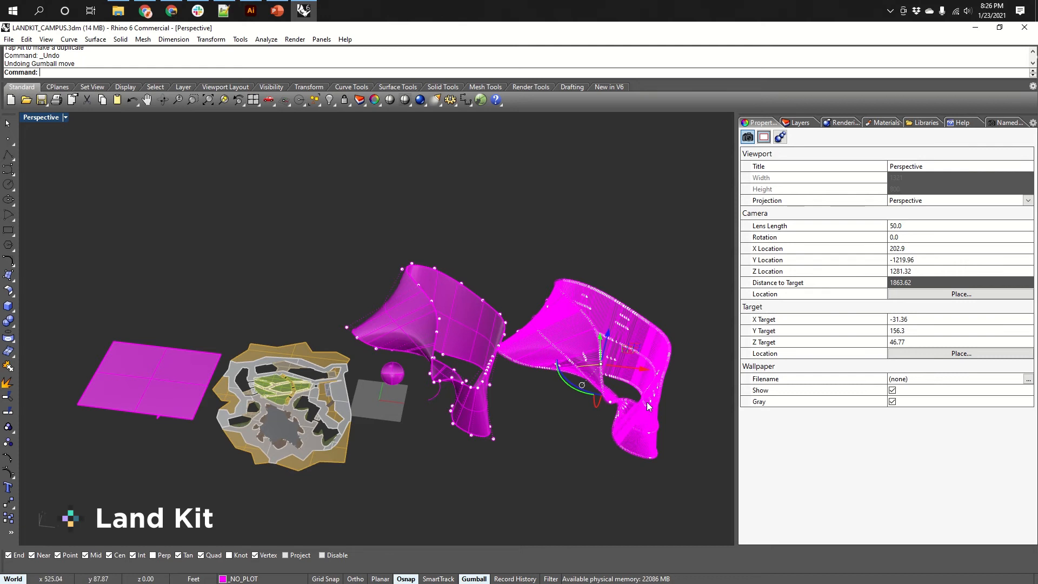
left_click(589, 447)
right_click_drag(601, 430, 539, 450, "shift")
key("Escape")
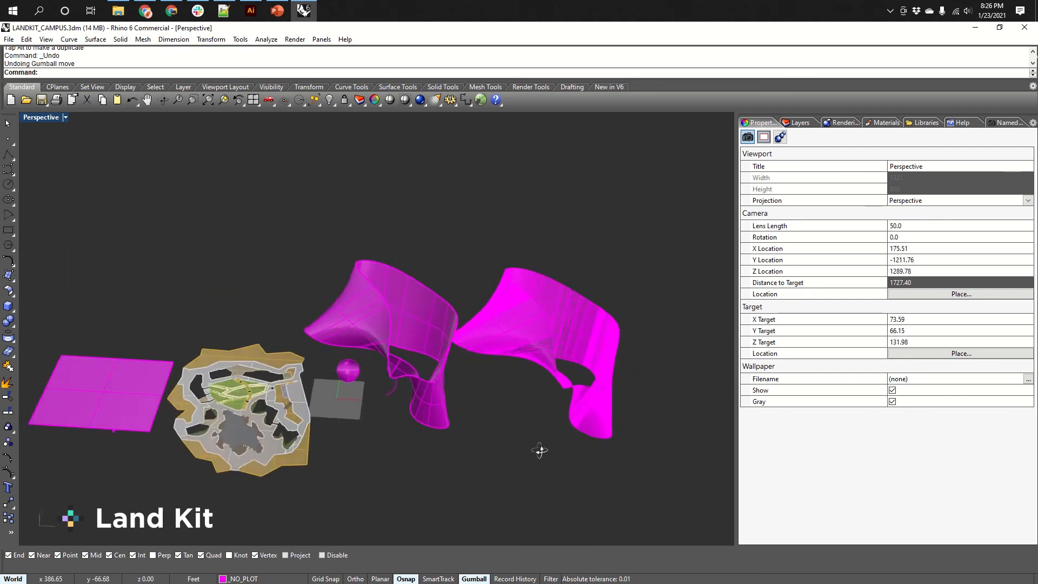
right_click_drag(455, 449, 614, 377, "shift")
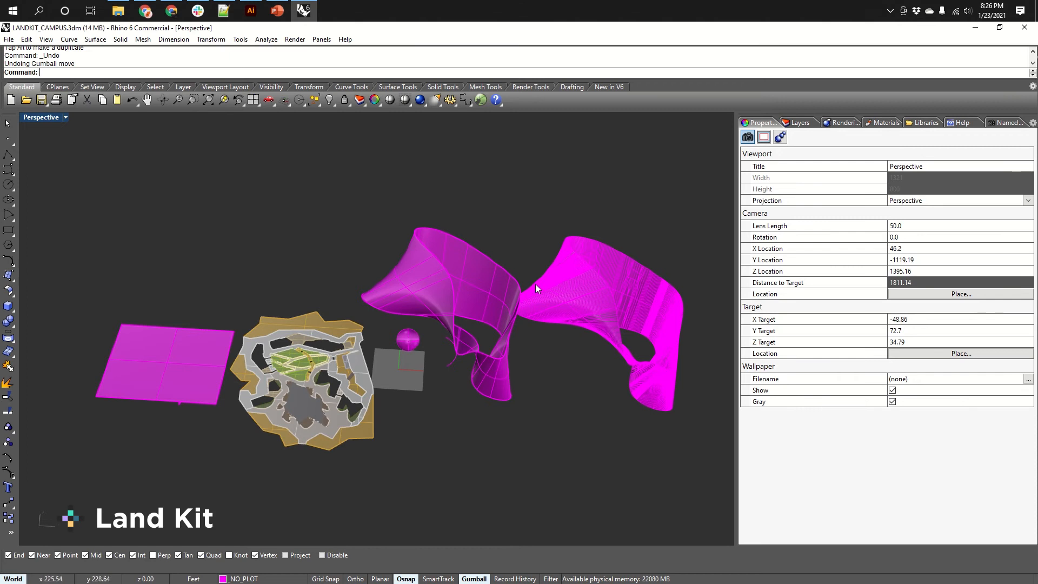
right_click_drag(606, 438, 493, 381, "shift")
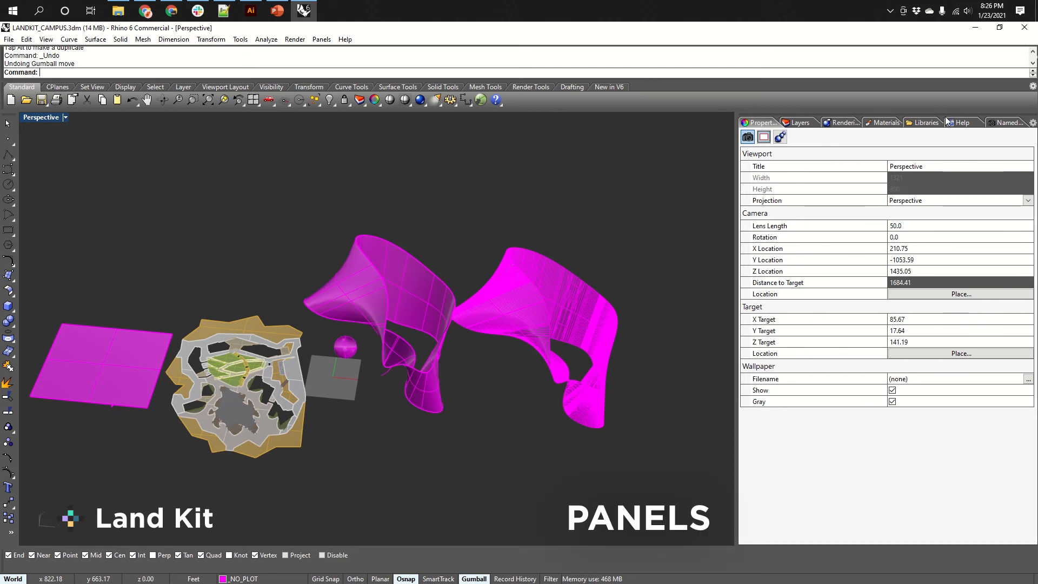
Close the Materials and Libraries panels from the docked panel tabs.
right_click(835, 121)
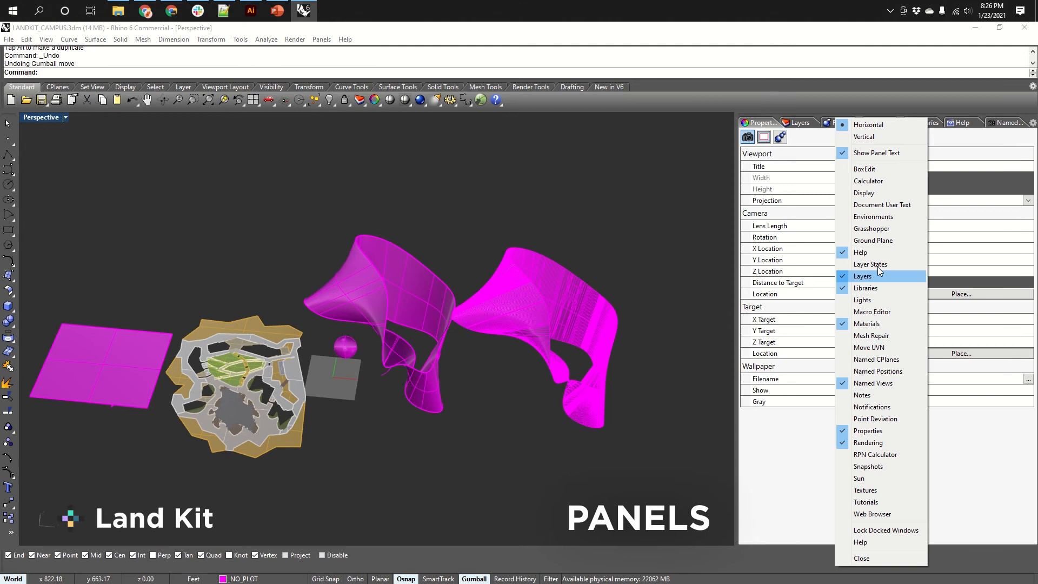
left_click(793, 455)
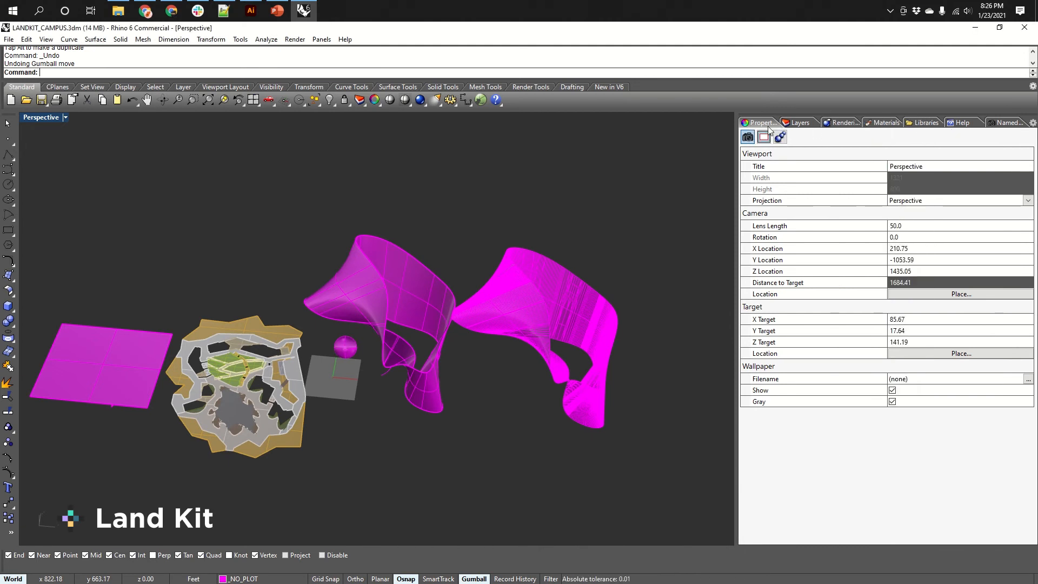
right_click(877, 124)
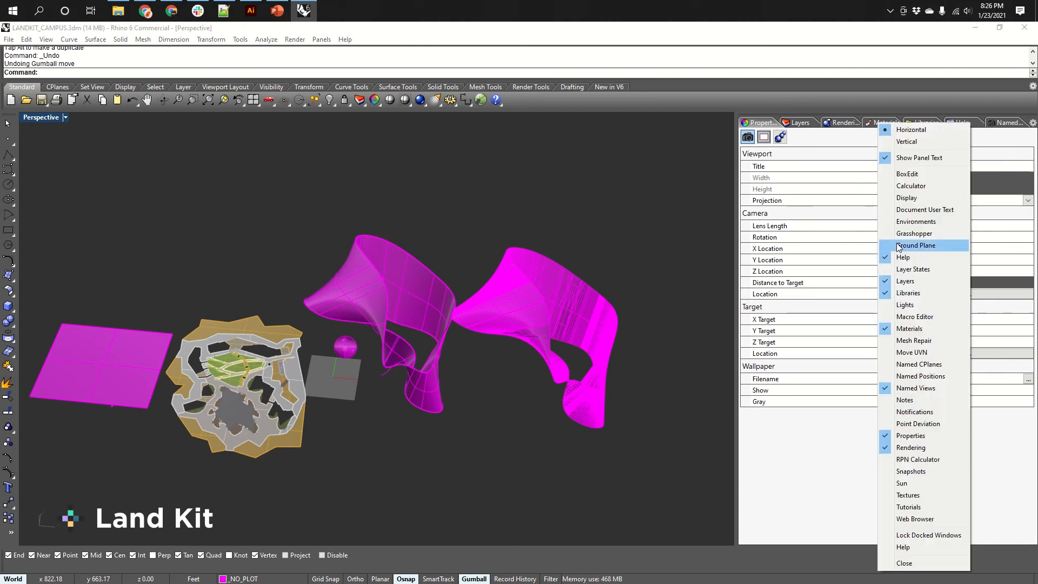
left_click(909, 328)
right_click(889, 126)
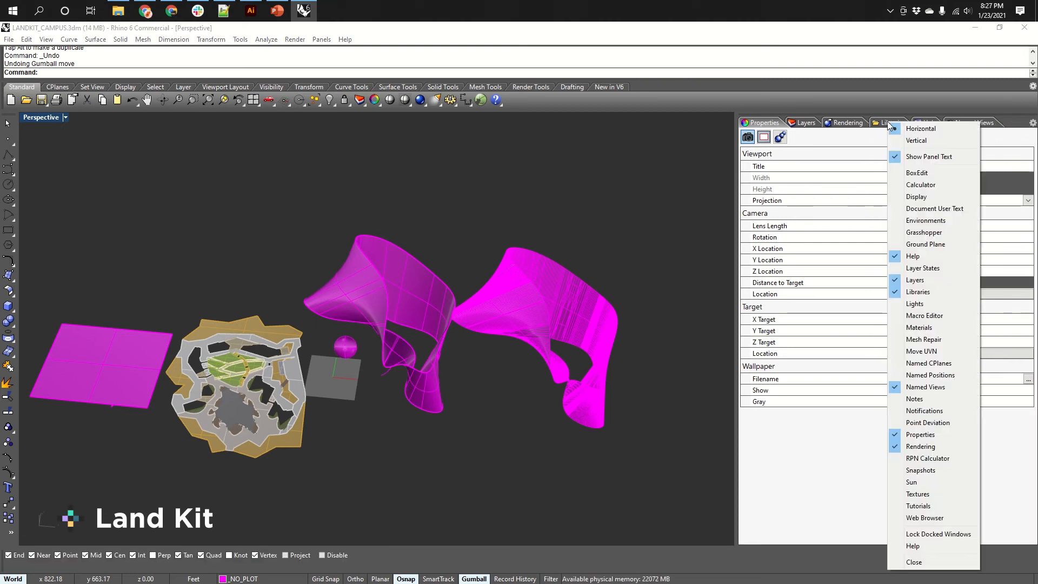
left_click(917, 291)
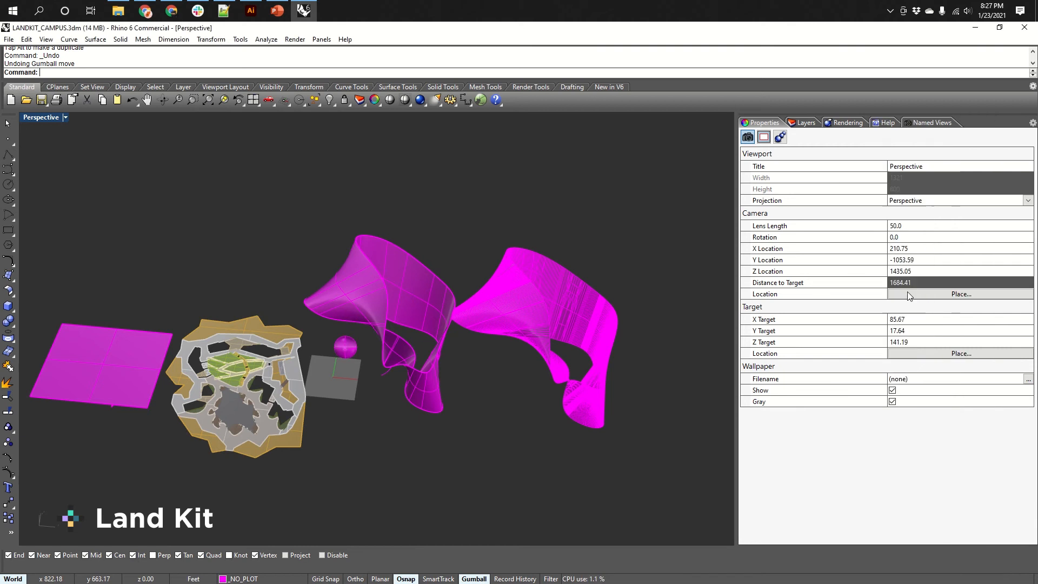
Close the Rendering and Help panels as well.
right_click(847, 128)
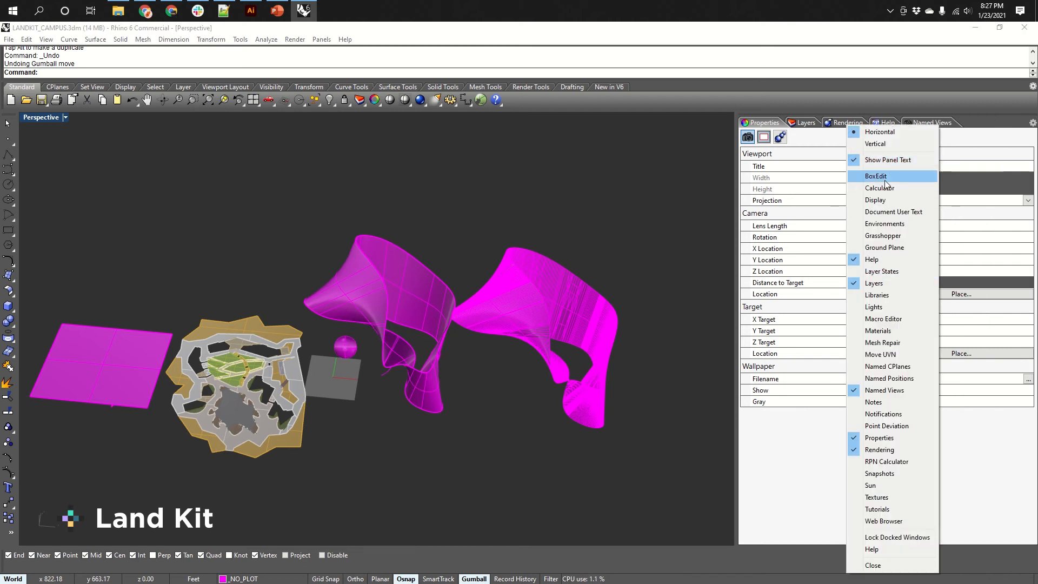
left_click(881, 449)
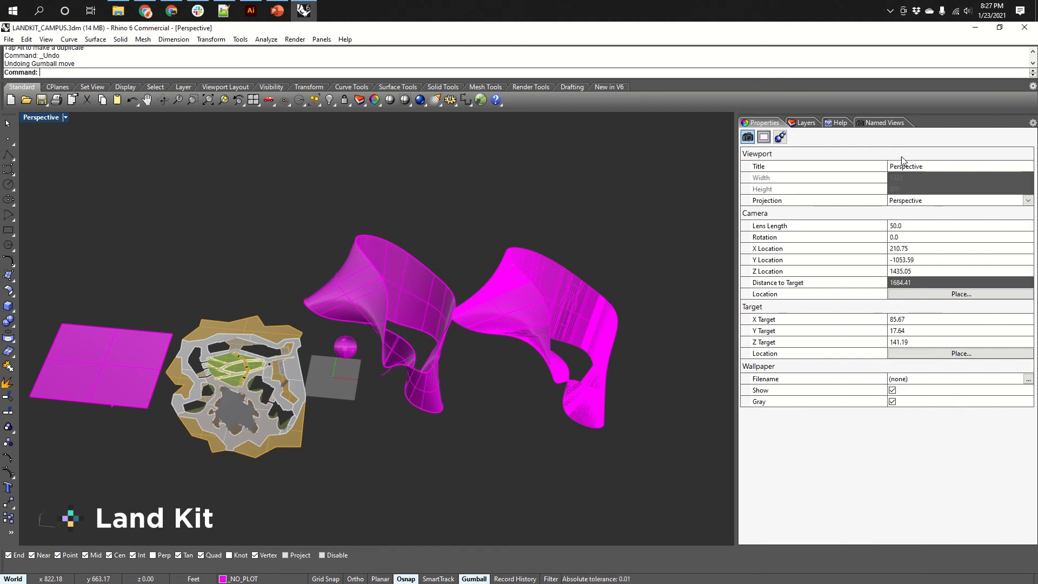
right_click(836, 127)
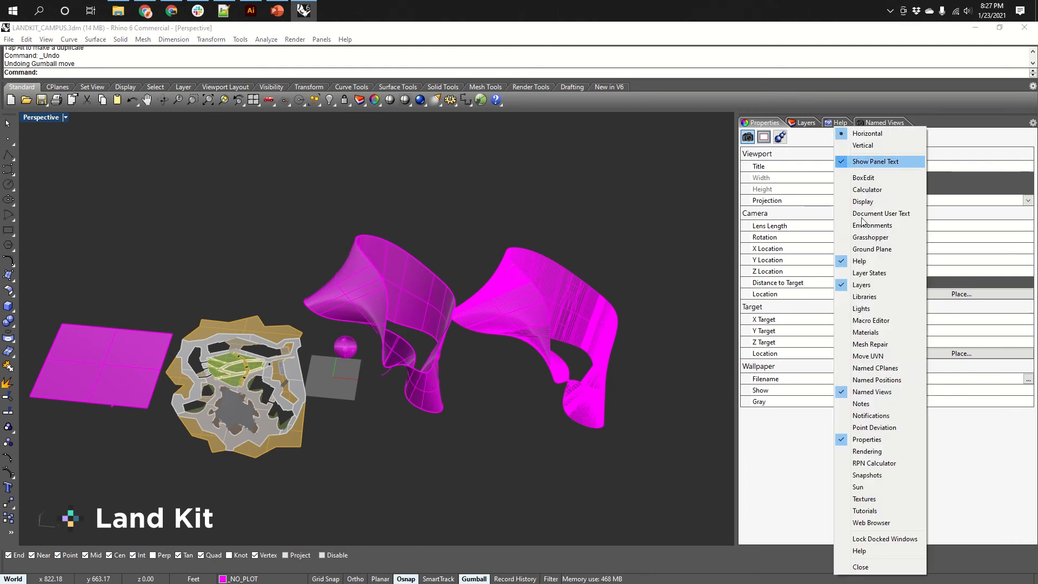
left_click(868, 261)
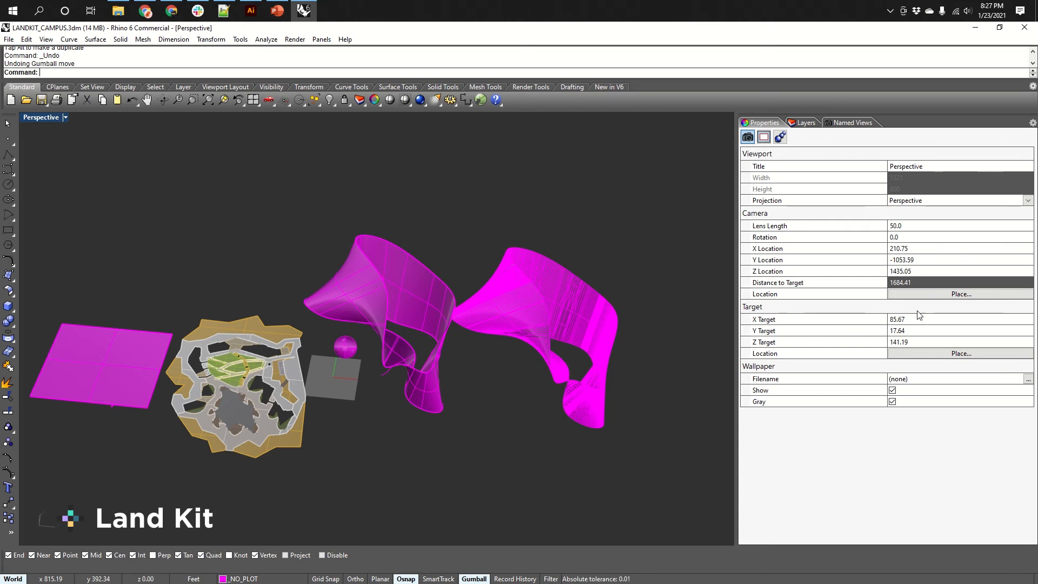
Select the lofted surface and inspect its material and texture mapping properties.
right_click_drag(552, 326, 607, 294)
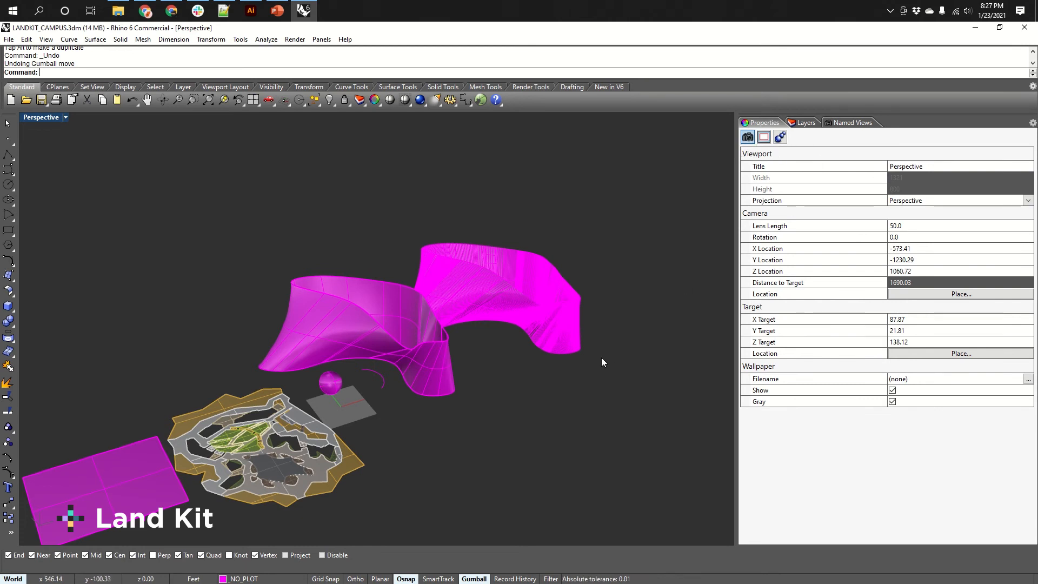
left_click(441, 355)
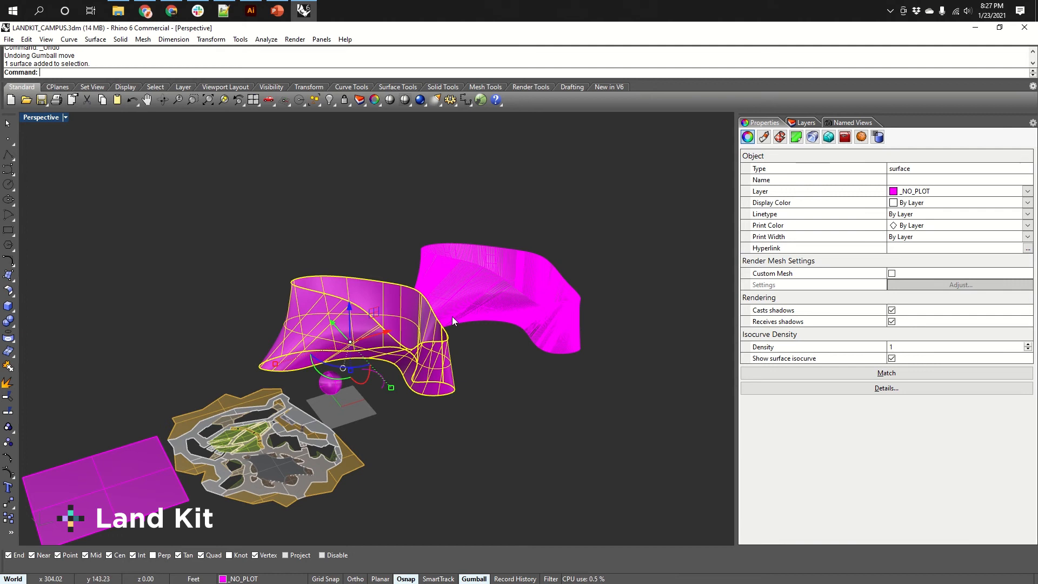
left_click(763, 138)
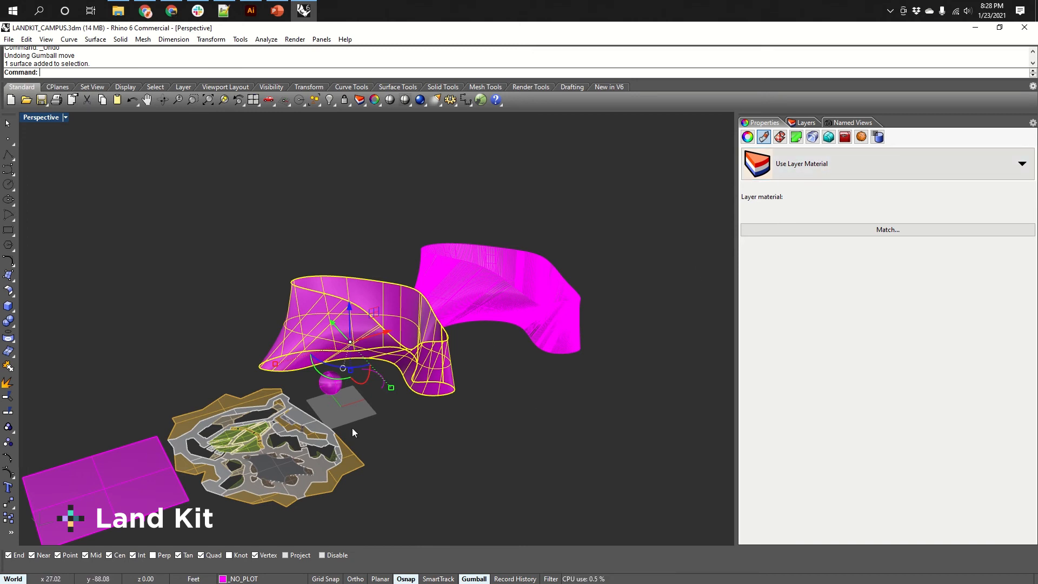
right_click_drag(292, 454, 338, 399, "shift")
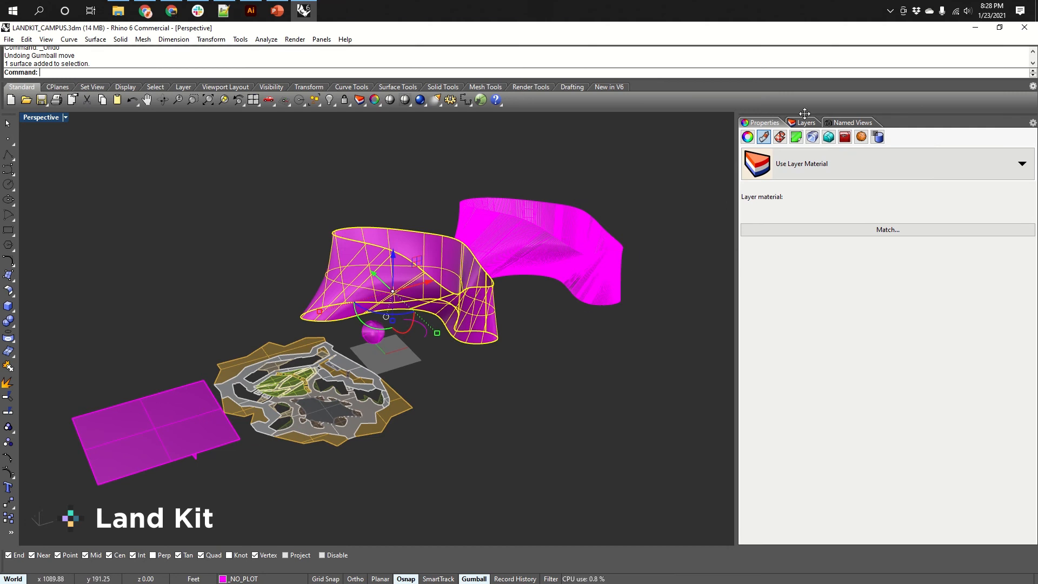
left_click(781, 139)
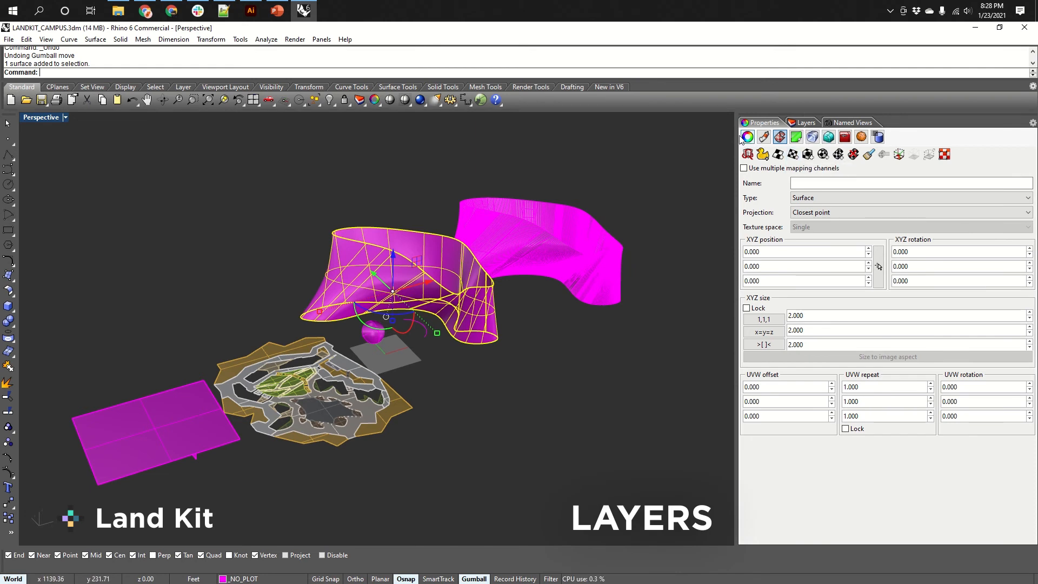
Open the Layers panel and move the lofted surface onto the MAPS layer with Change Object Layer.
left_click(806, 122)
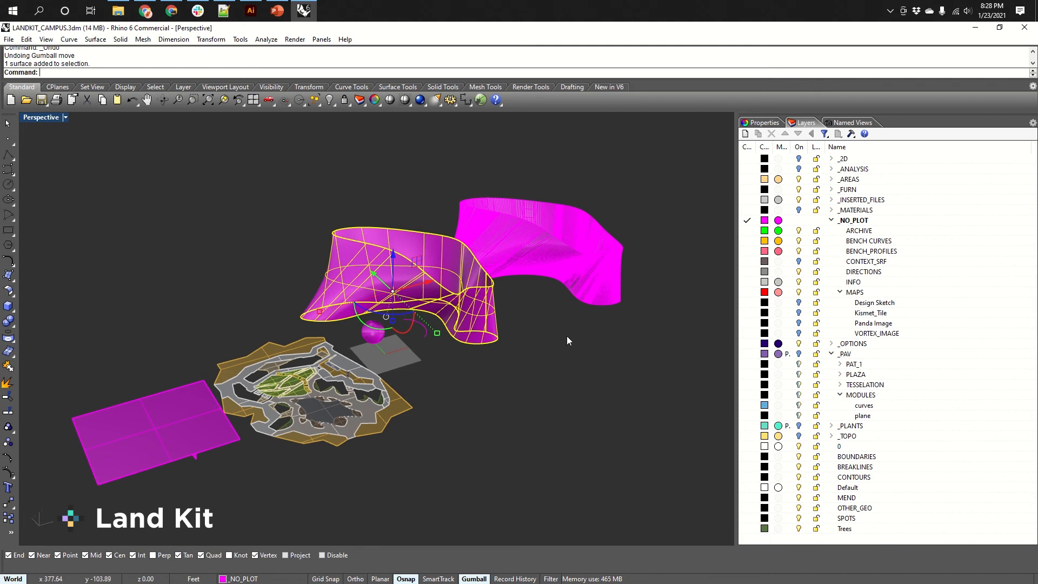
right_click_drag(552, 342, 526, 338)
right_click_drag(355, 313, 487, 396)
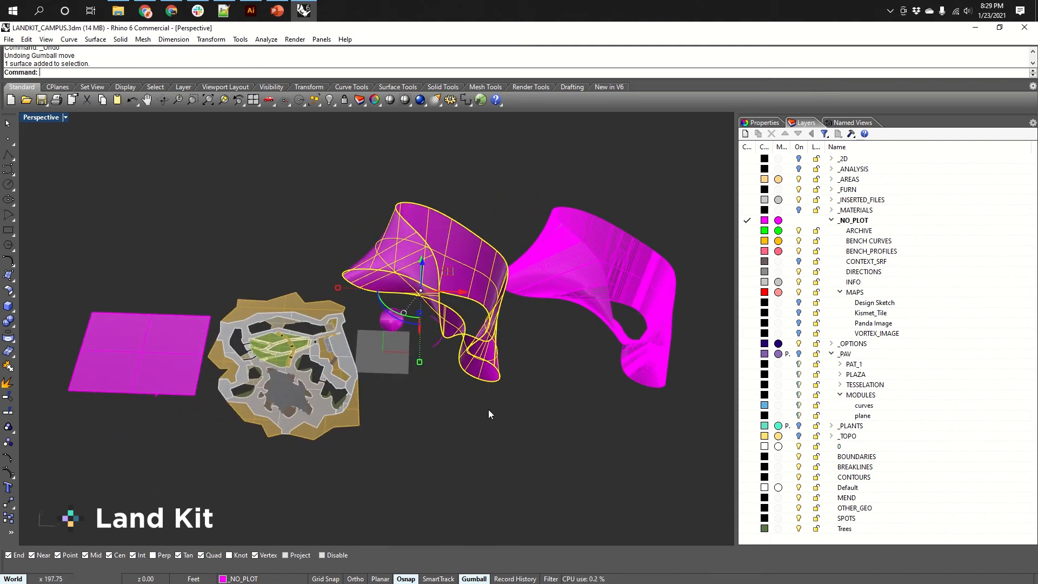
left_click(496, 427)
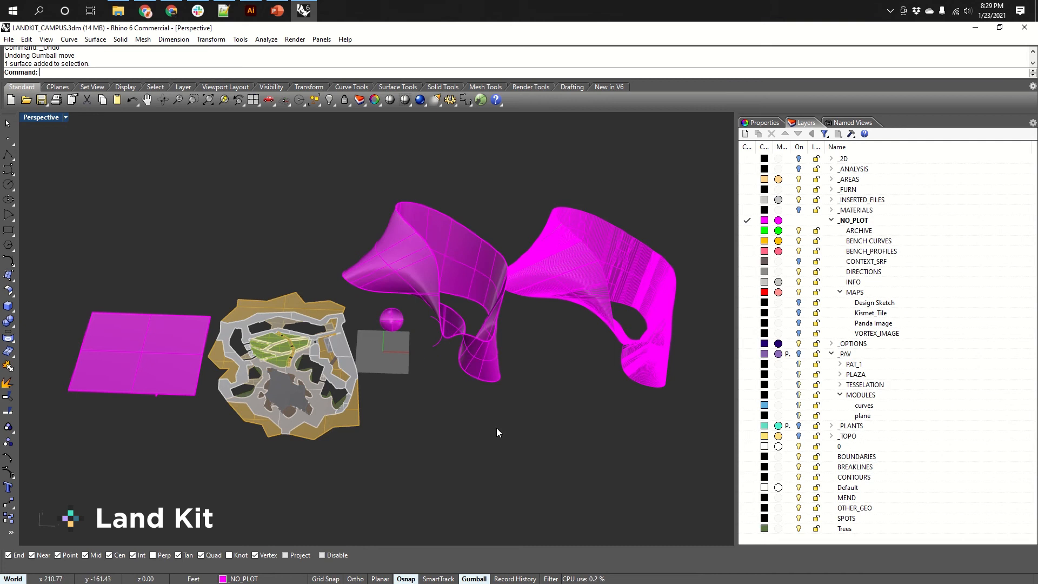
left_click(494, 329)
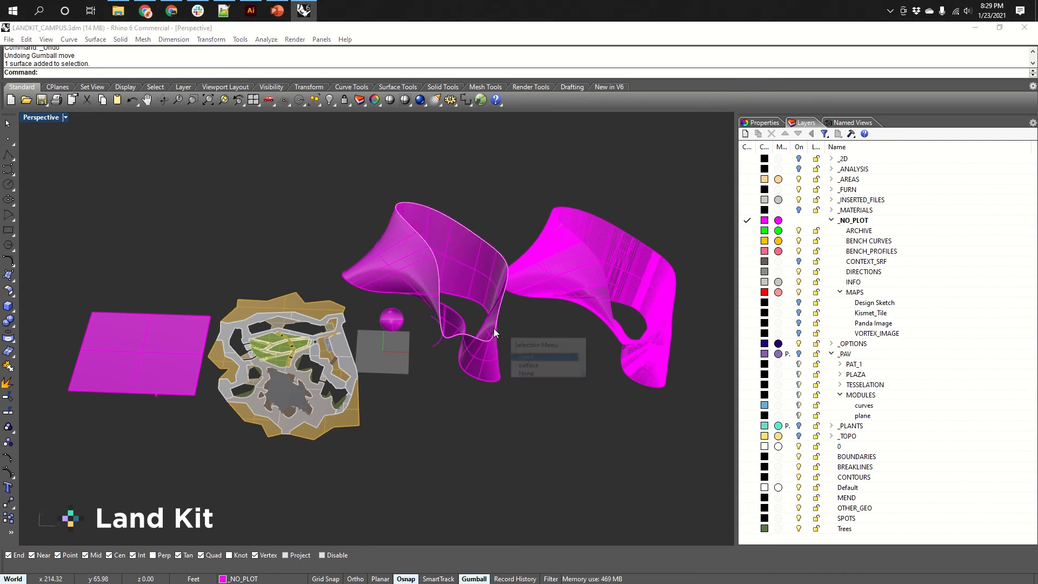
left_click(528, 366)
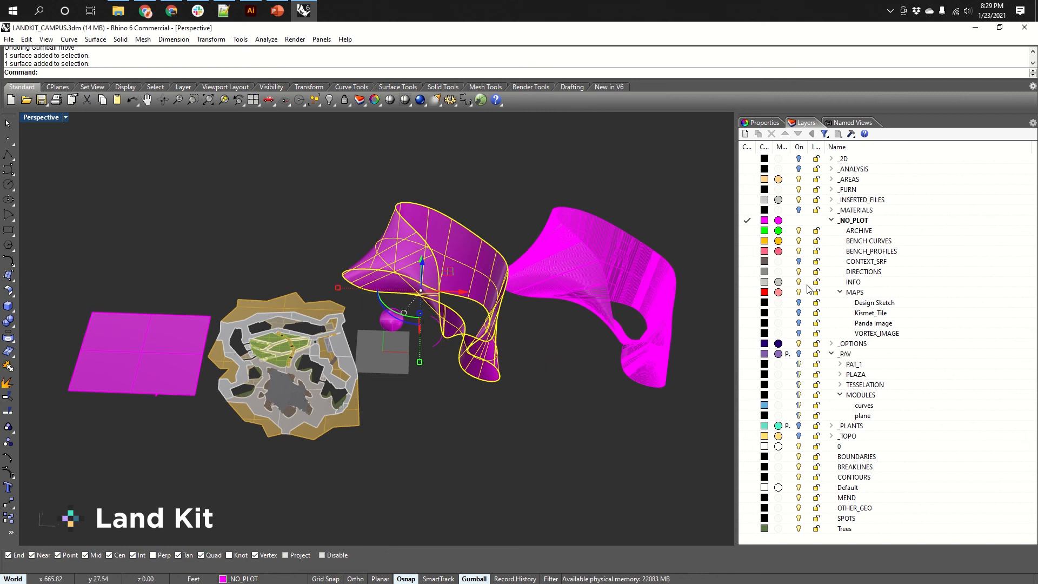
right_click(855, 294)
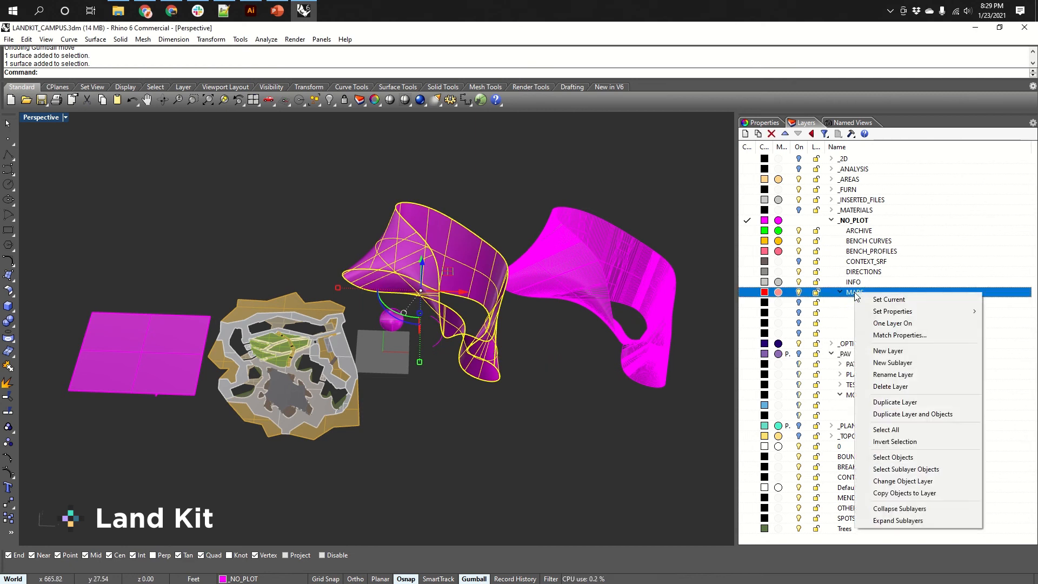
left_click(893, 481)
left_click(586, 440)
right_click_drag(542, 425, 548, 387)
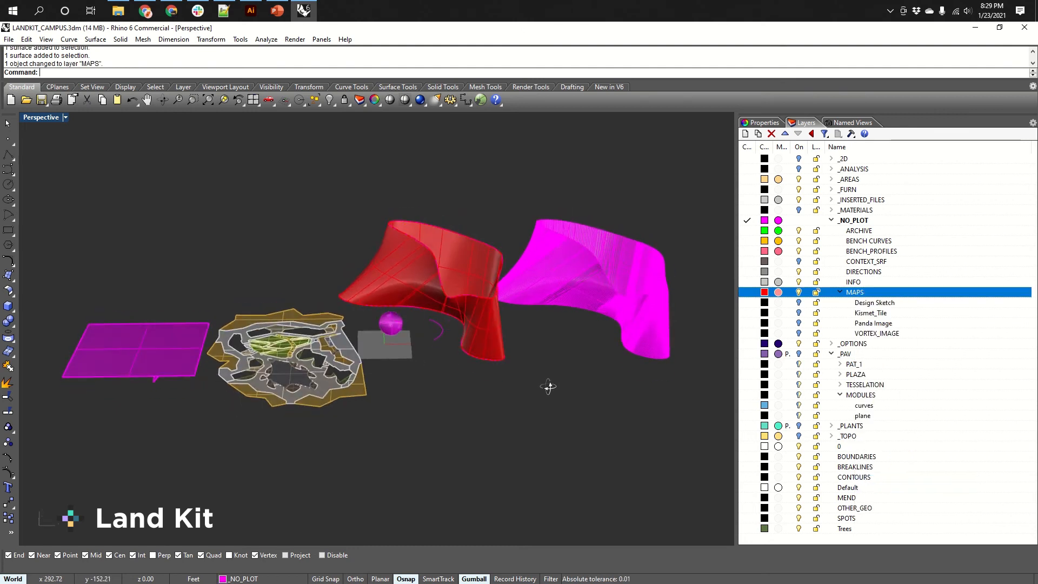
Switch the Perspective viewport to Rendered display mode.
scroll(495, 338, "up", 2)
scroll(489, 332, "up", 1)
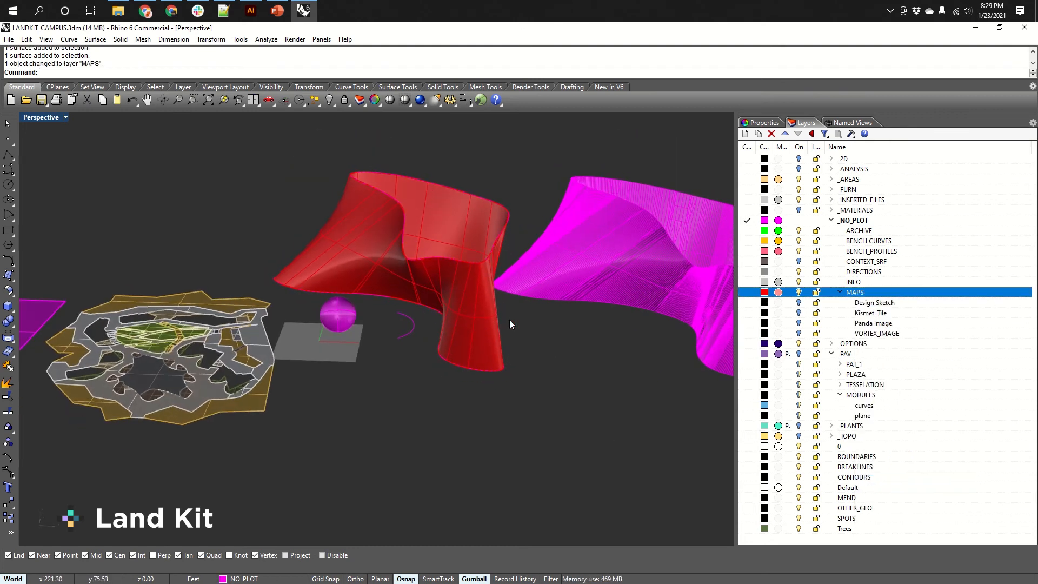
scroll(535, 324, "down", 4)
right_click_drag(540, 325, 540, 359)
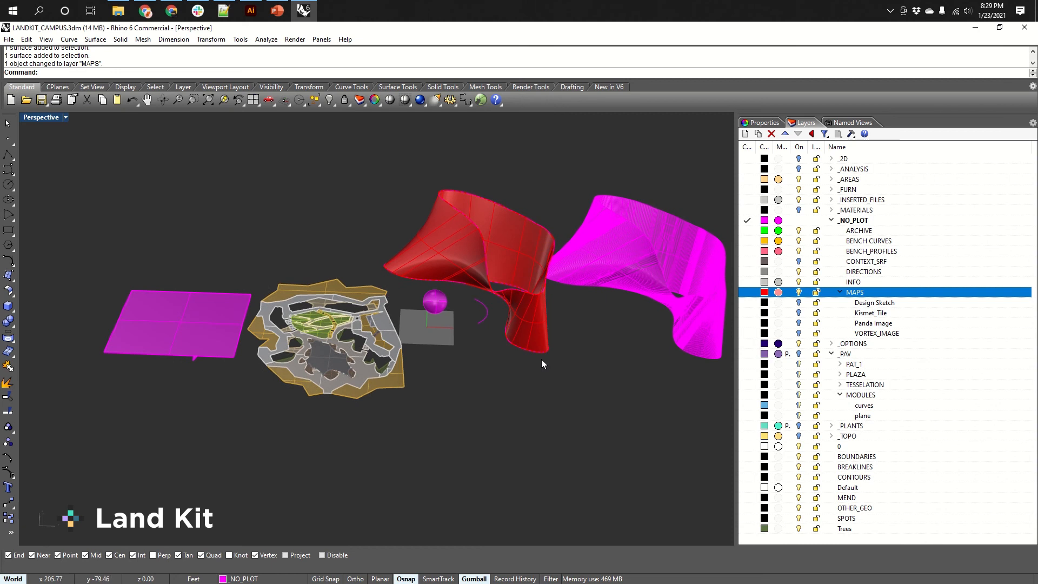
middle_click(516, 380)
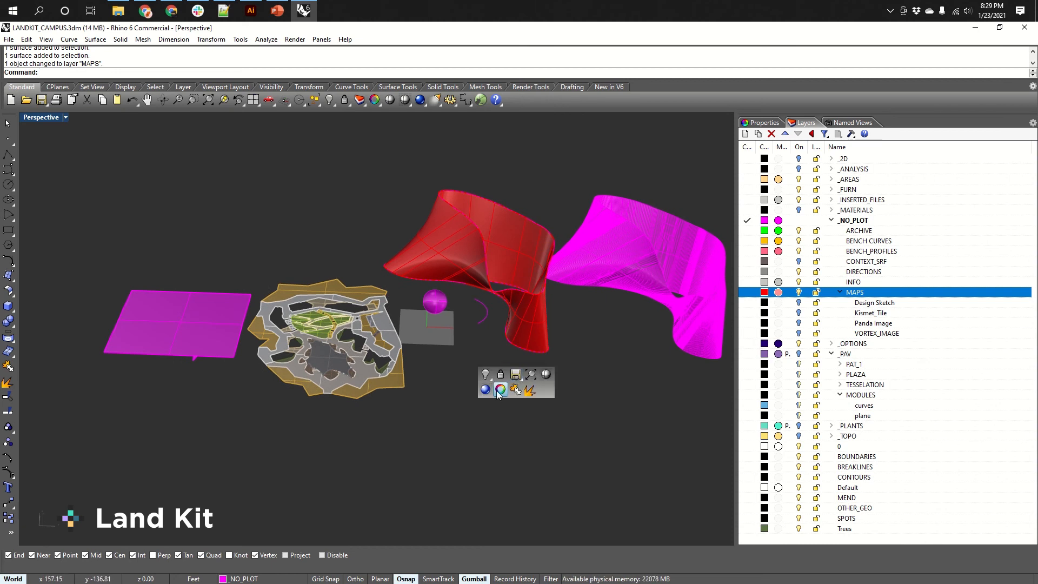
left_click(499, 390)
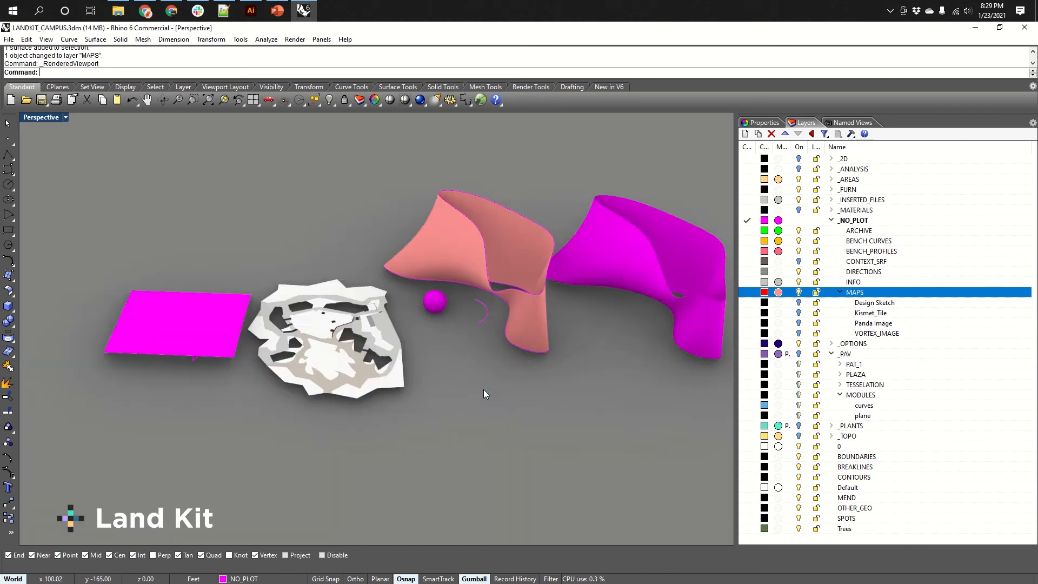
Expand the _AREAS parent layer in the Layers panel and select its LAWN sublayer.
right_click_drag(482, 389, 501, 313)
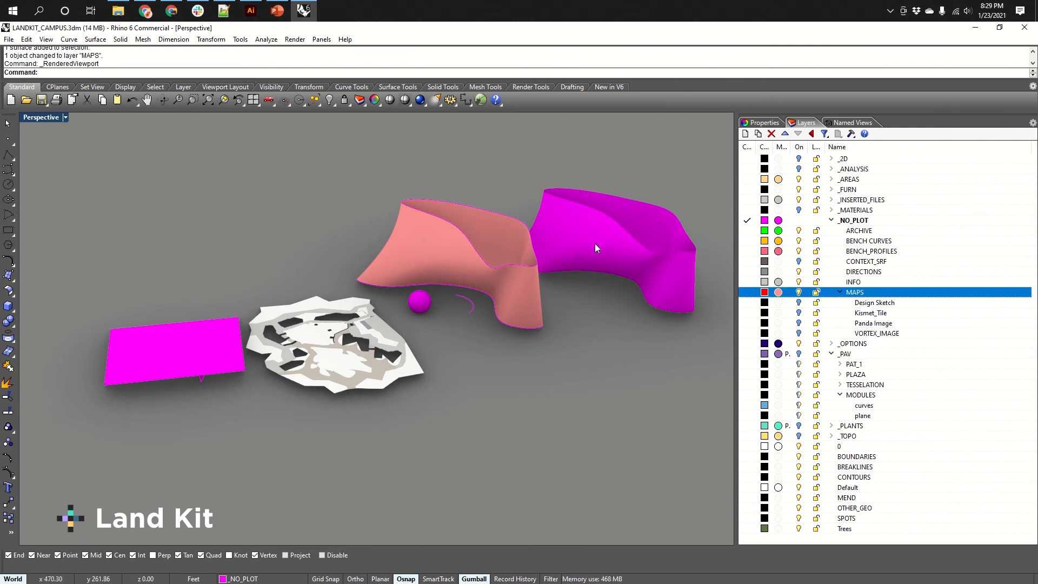
middle_click(612, 285)
right_click_drag(583, 222, 572, 227)
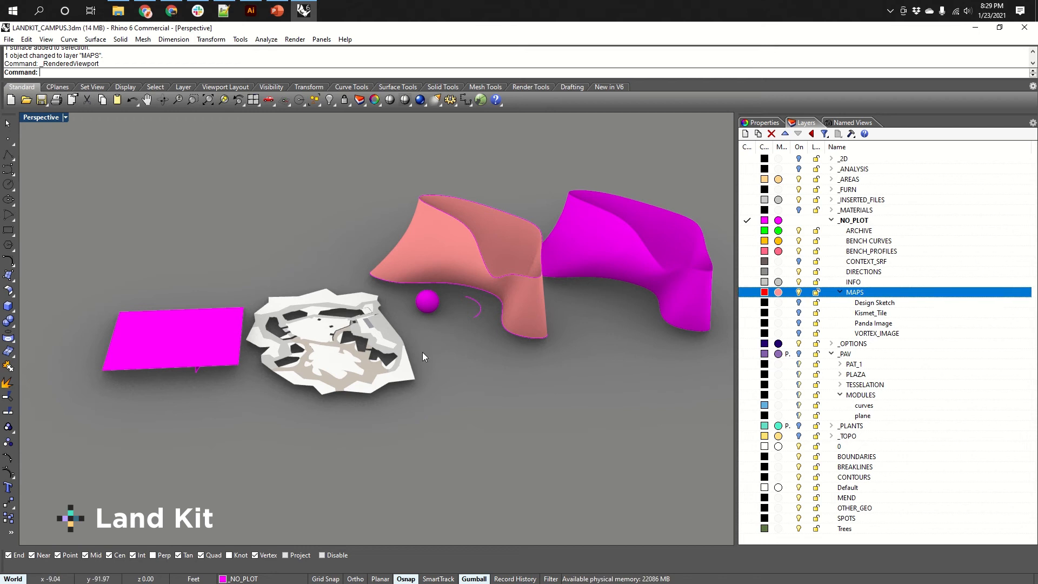
left_click(830, 179)
left_click(840, 180)
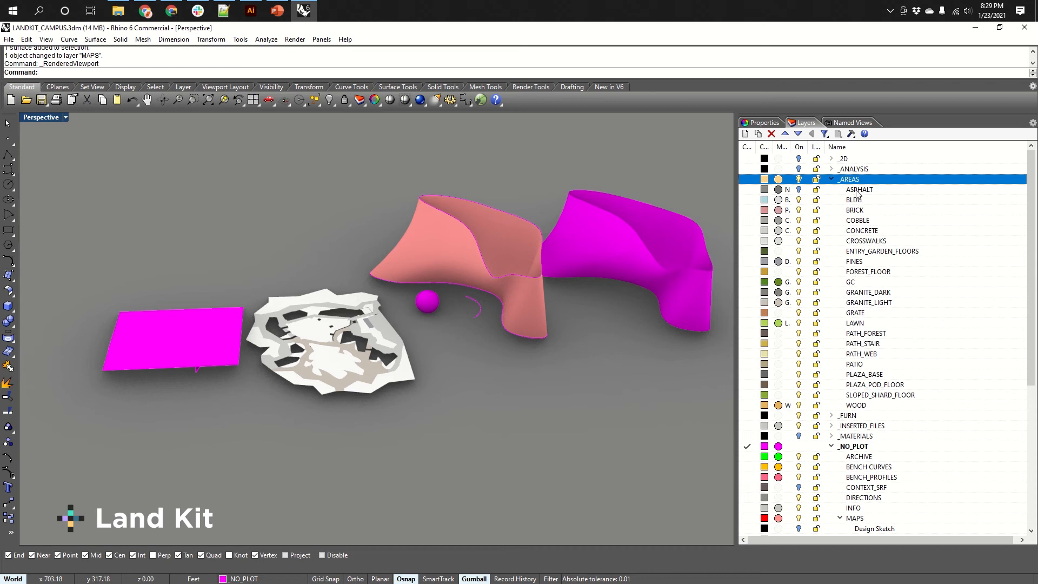
left_click(808, 324)
scroll(290, 365, "up", 3)
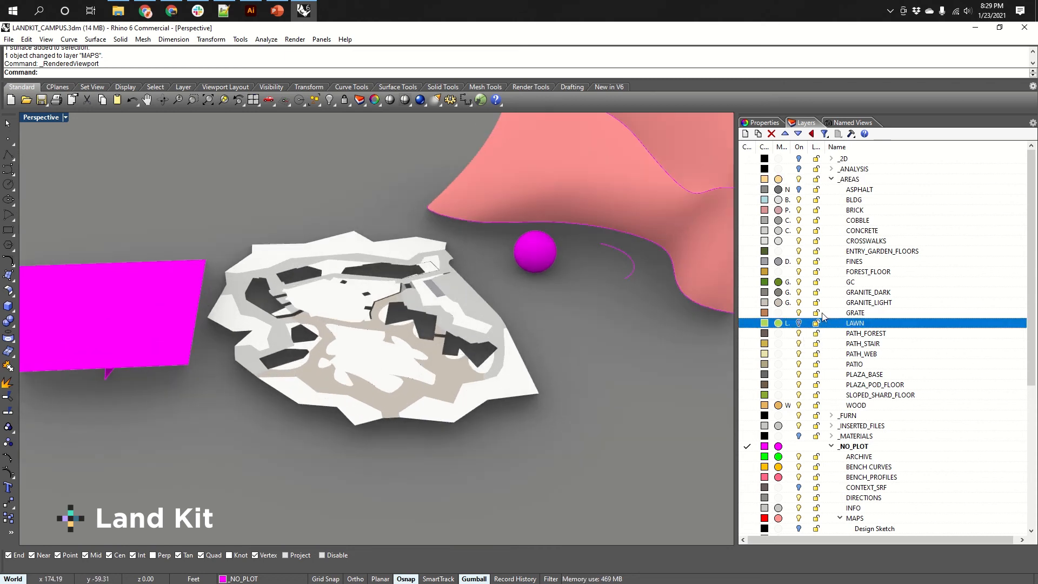
Toggle the PATH_FOREST, PLAZA_BASE and _AREAS layers off and back on to check what each contains.
left_click(798, 334)
left_click(799, 333)
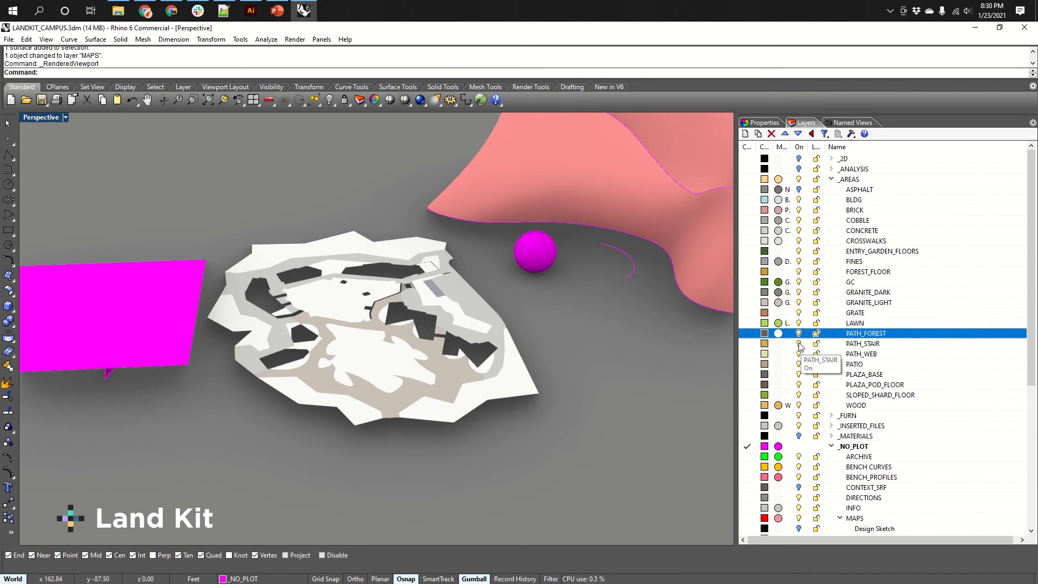
left_click(378, 370)
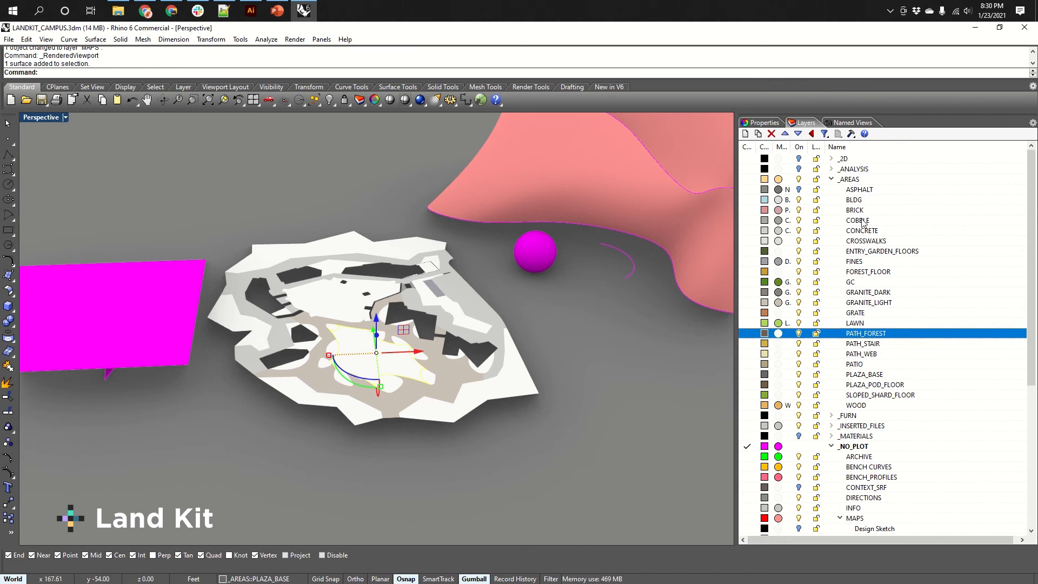
left_click(799, 374)
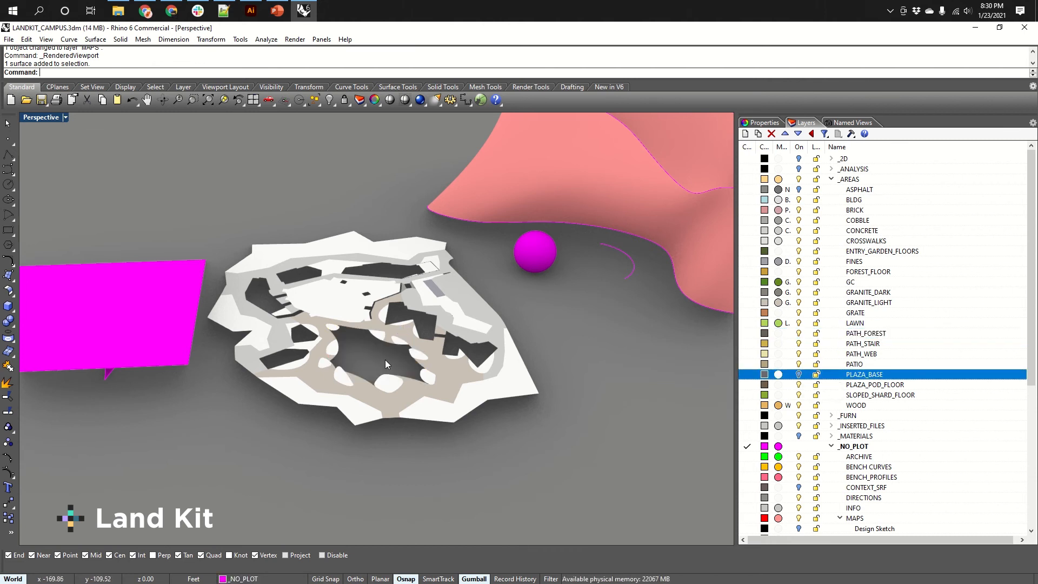
left_click(799, 375)
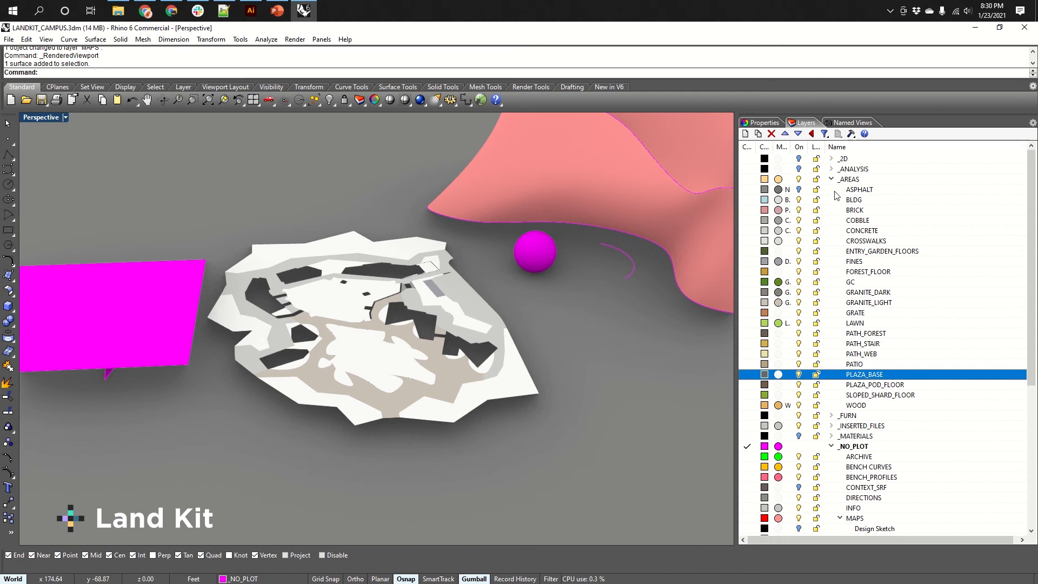
left_click(798, 179)
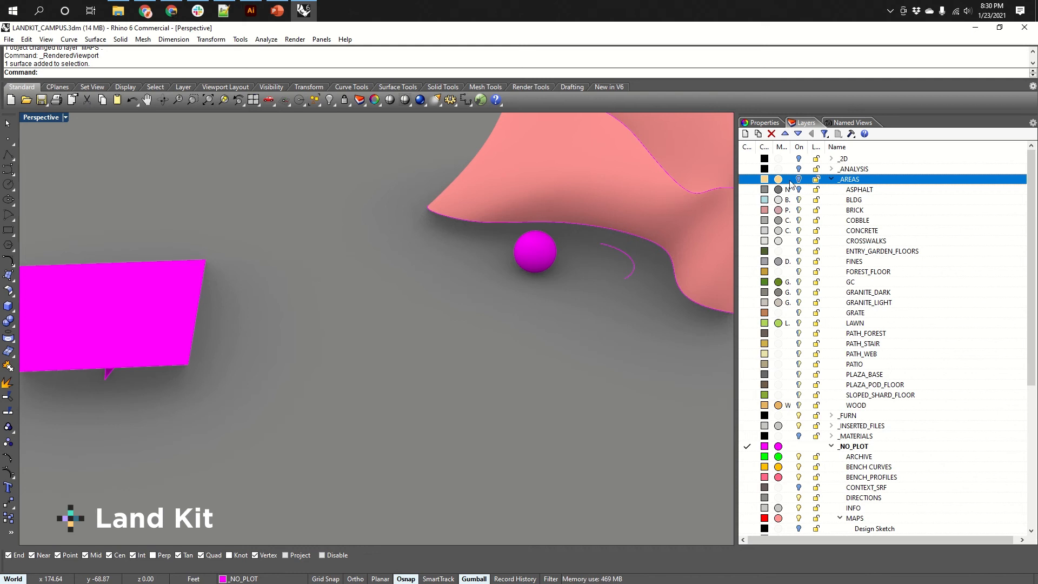
left_click(799, 180)
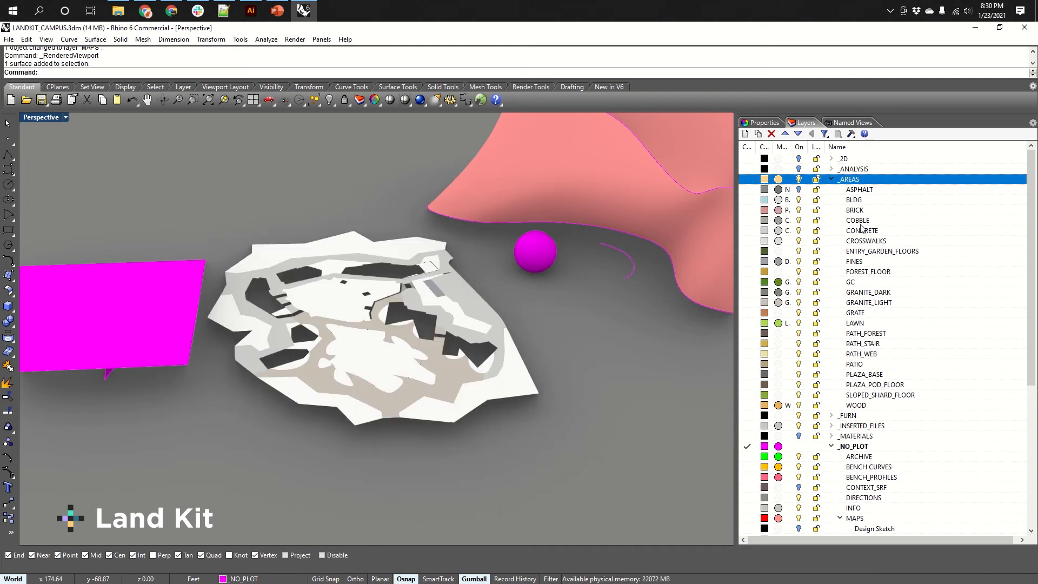
Collapse the _AREAS, _NO_PLOT and _PAV layer groups.
left_click(832, 180)
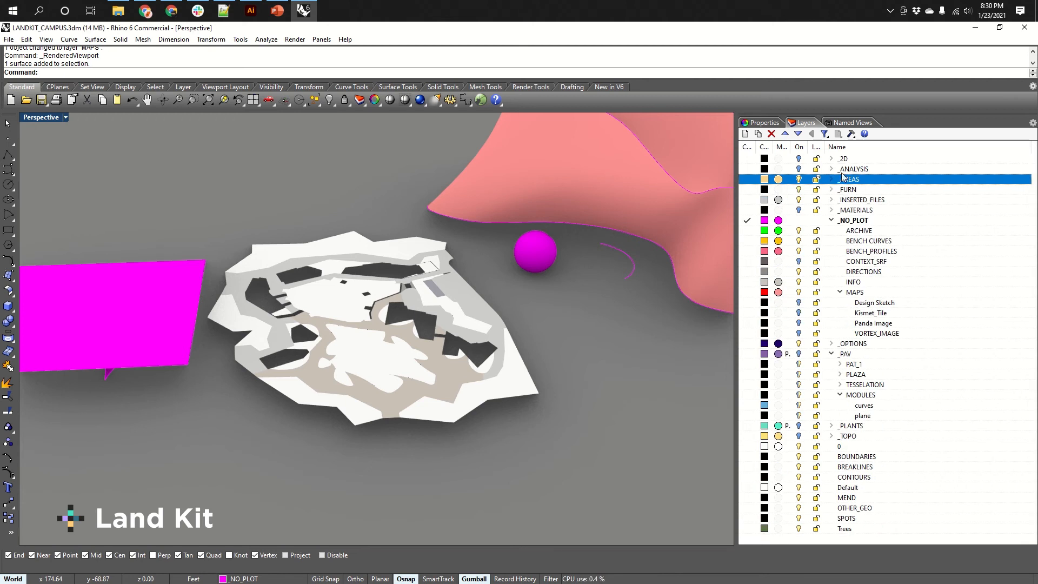
left_click(832, 221)
left_click(832, 242)
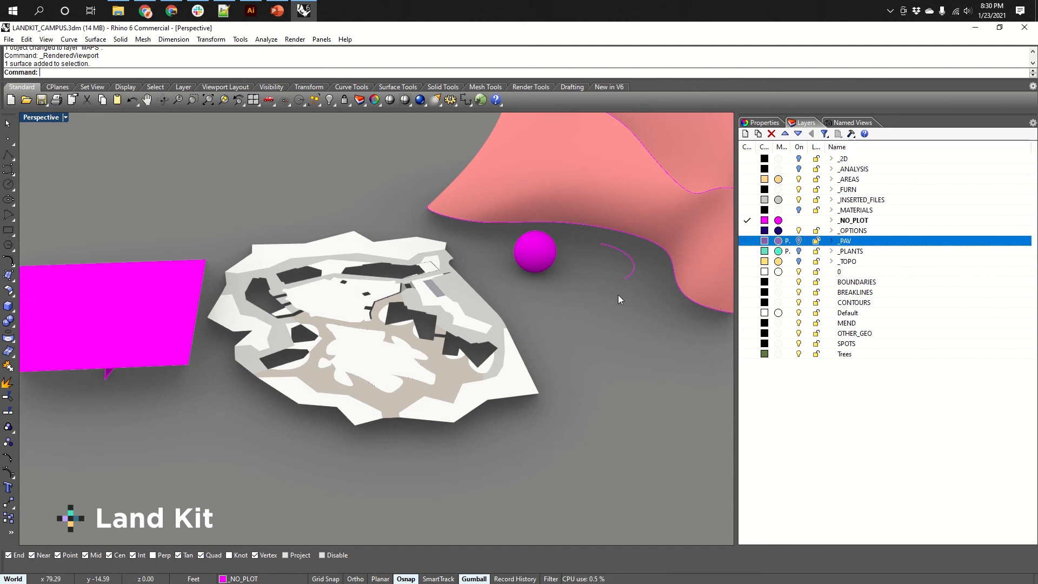
Open the Named Views panel and save the current perspective view as a named view called AXON.
left_click(853, 123)
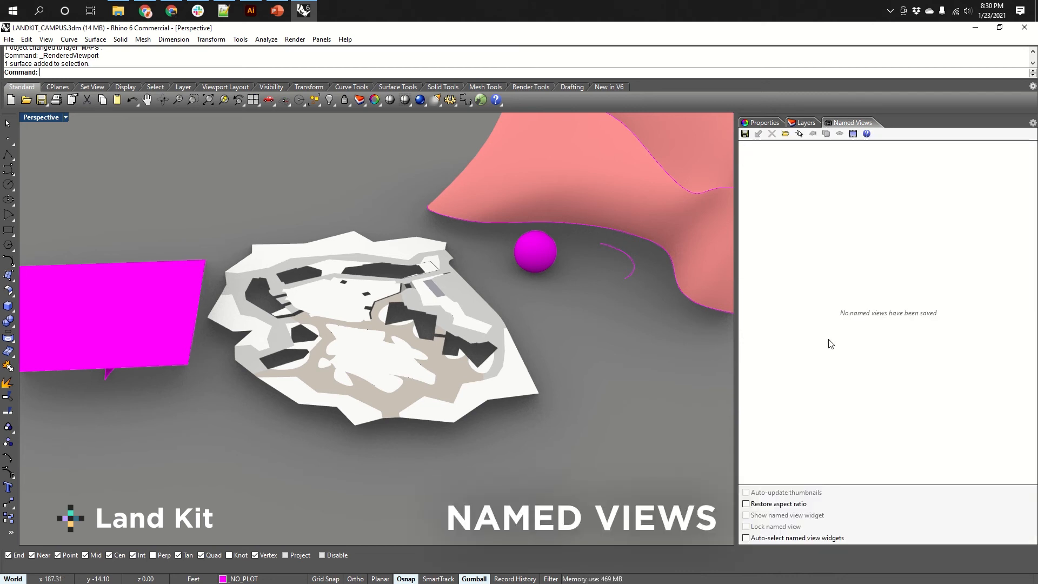
right_click_drag(658, 361, 526, 367)
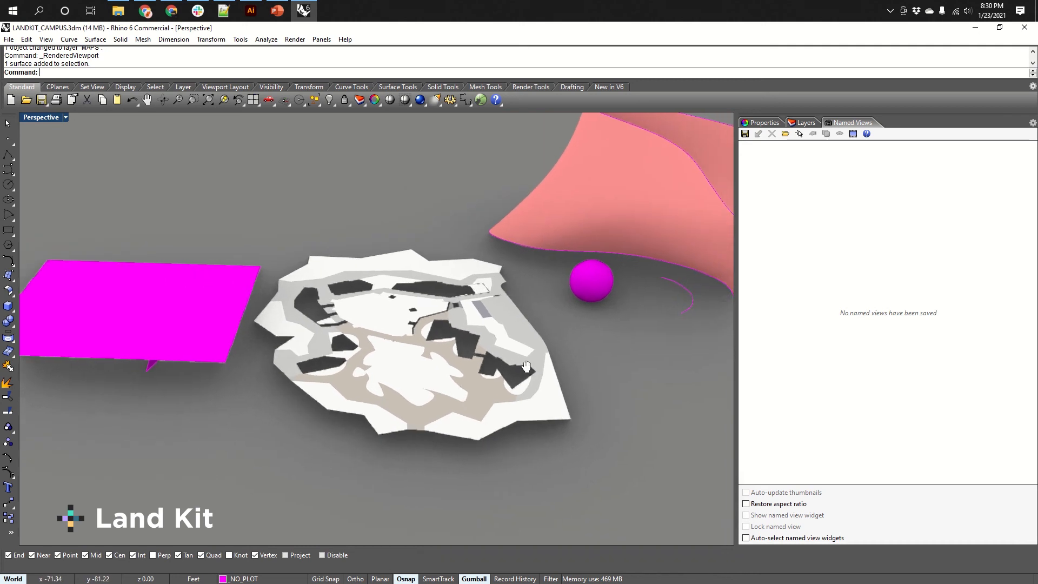
scroll(470, 361, "up", 3)
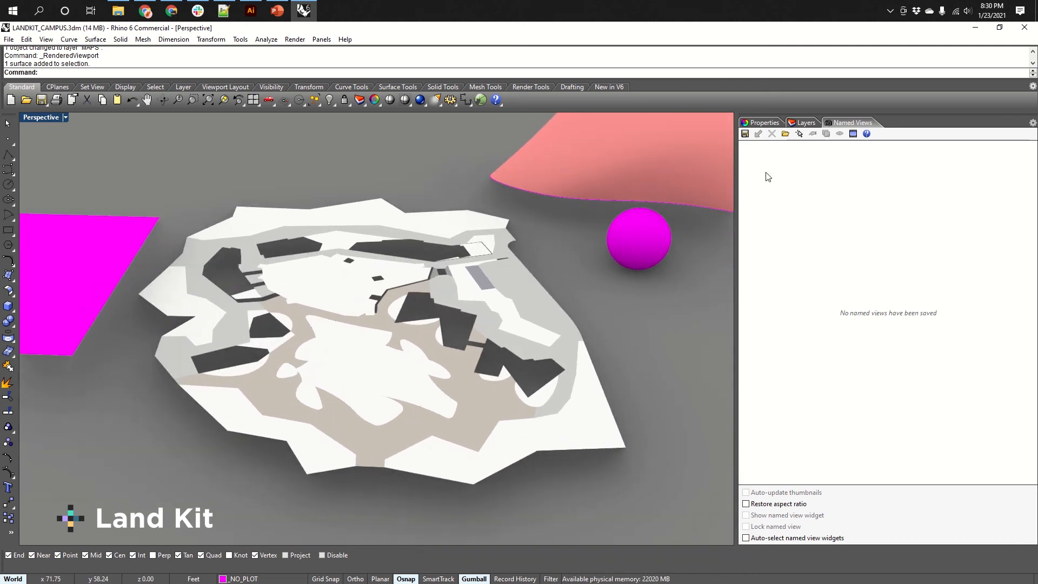
left_click(745, 134)
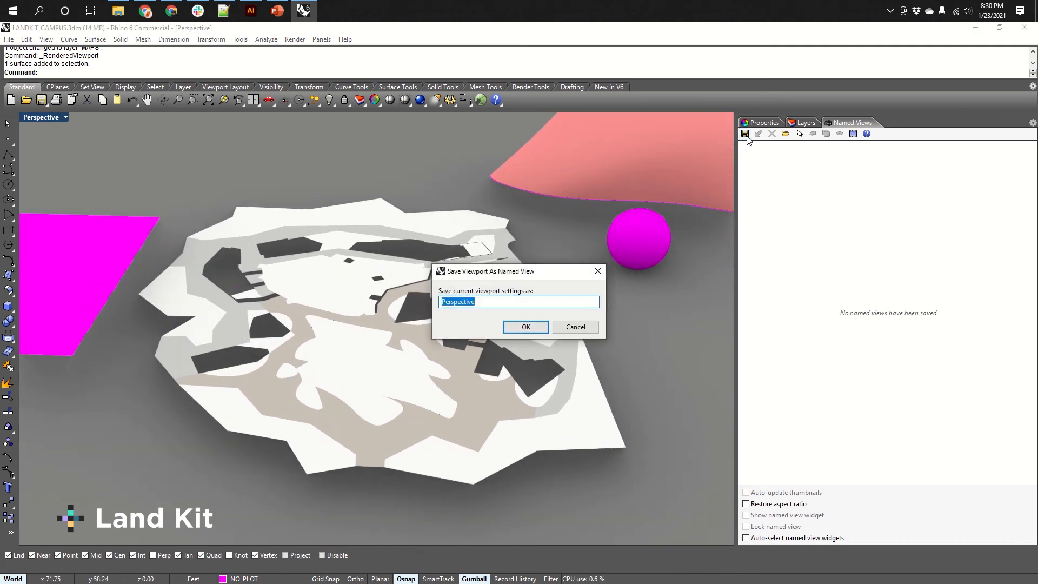
type("AXON")
key("Return")
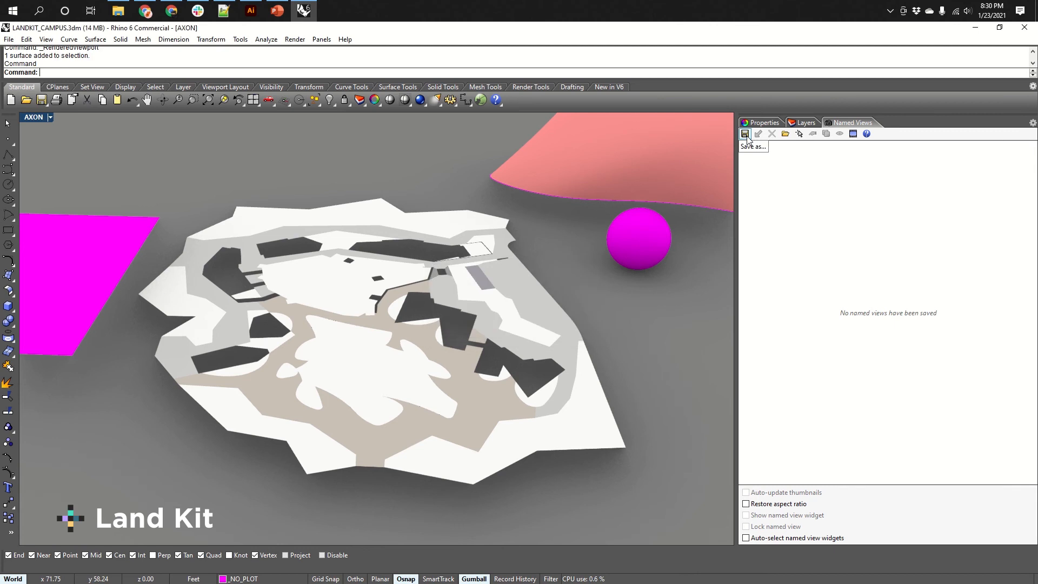
Save a different orbited viewpoint as a second named view, entering the name AXON.
right_click_drag(309, 326, 621, 216)
left_click(745, 134)
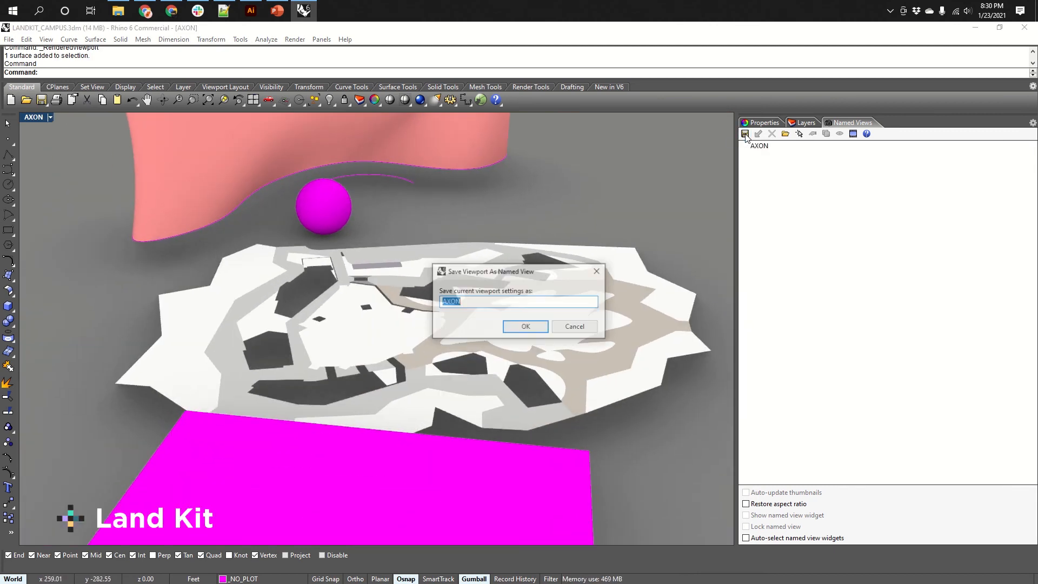
type("AXO")
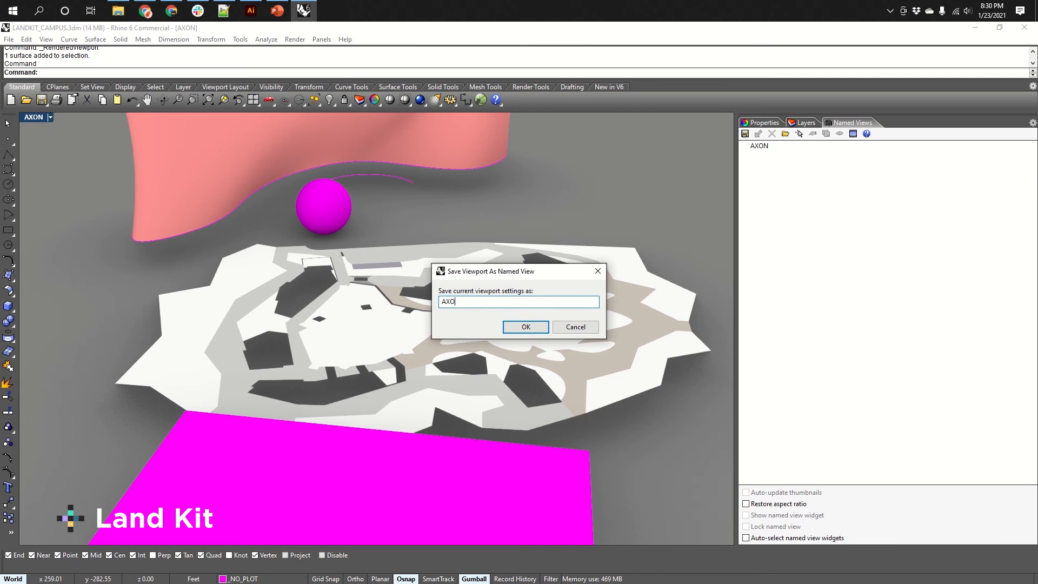
type("N_2")
key("Return")
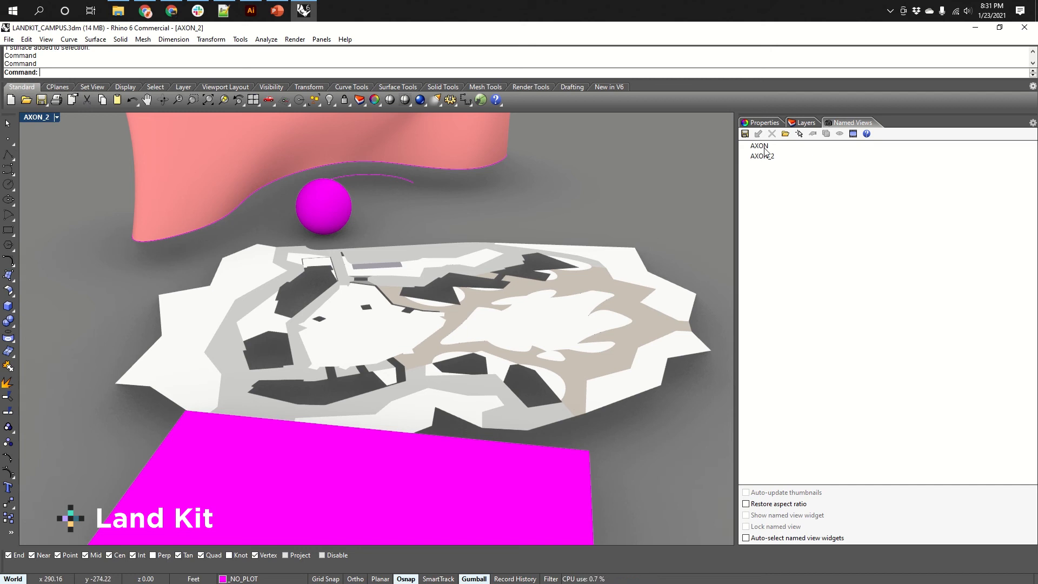
Switch the named views list to thumbnail view mode and back to list mode.
right_click(798, 151)
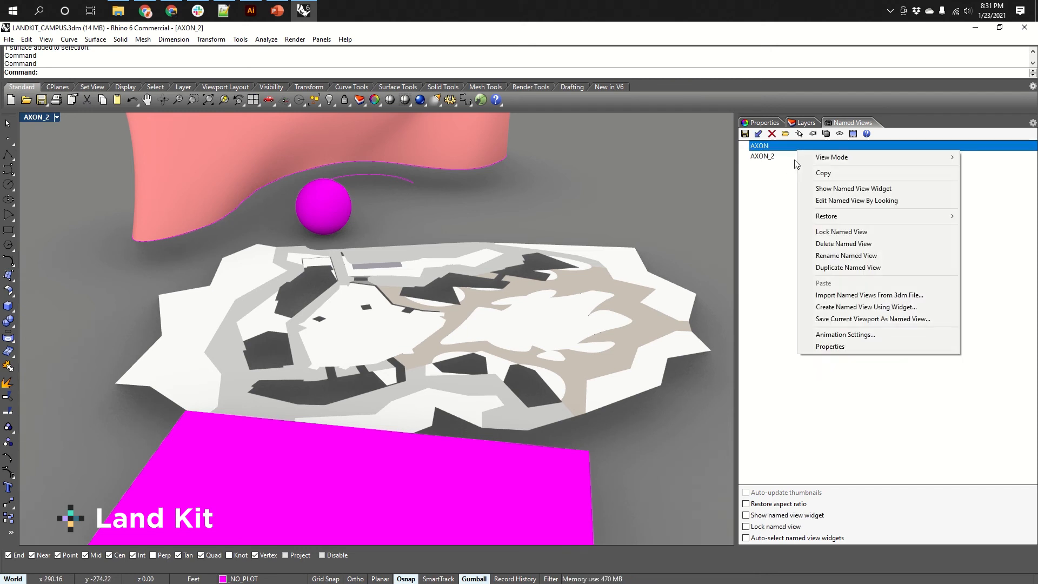
mouse_move(848, 162)
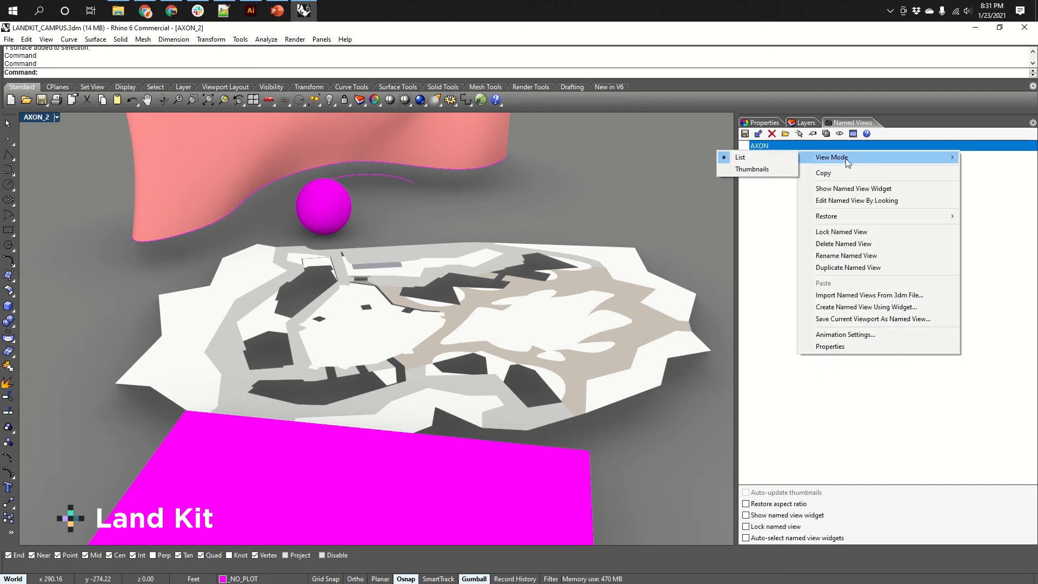
left_click(750, 169)
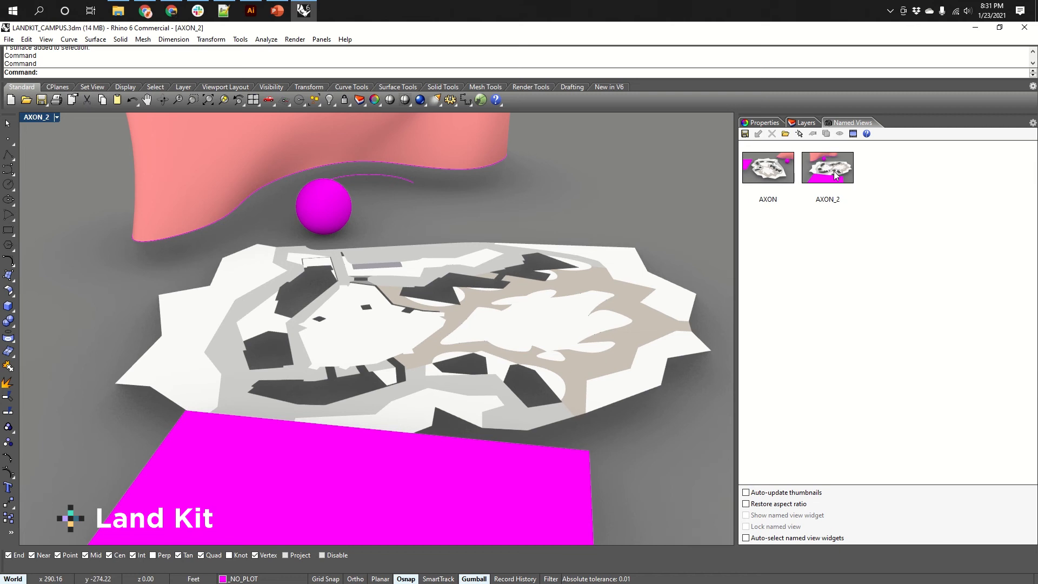
right_click(783, 171)
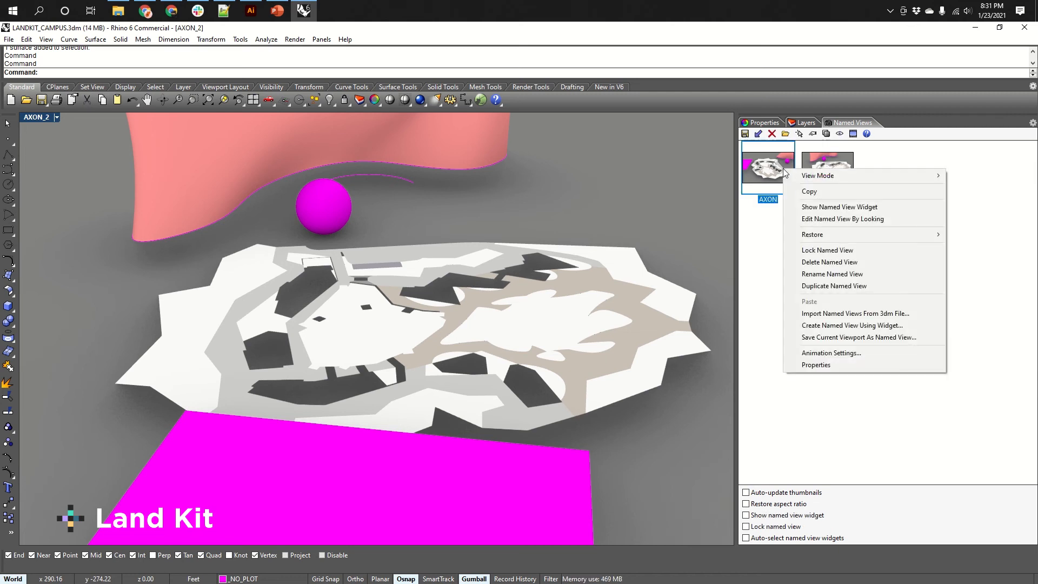
mouse_move(844, 176)
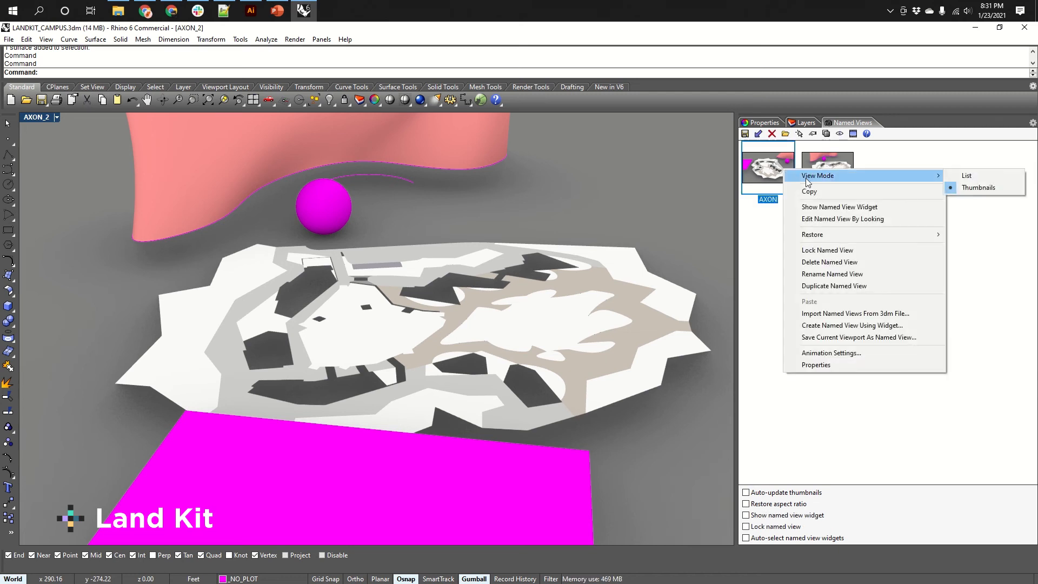
left_click(979, 179)
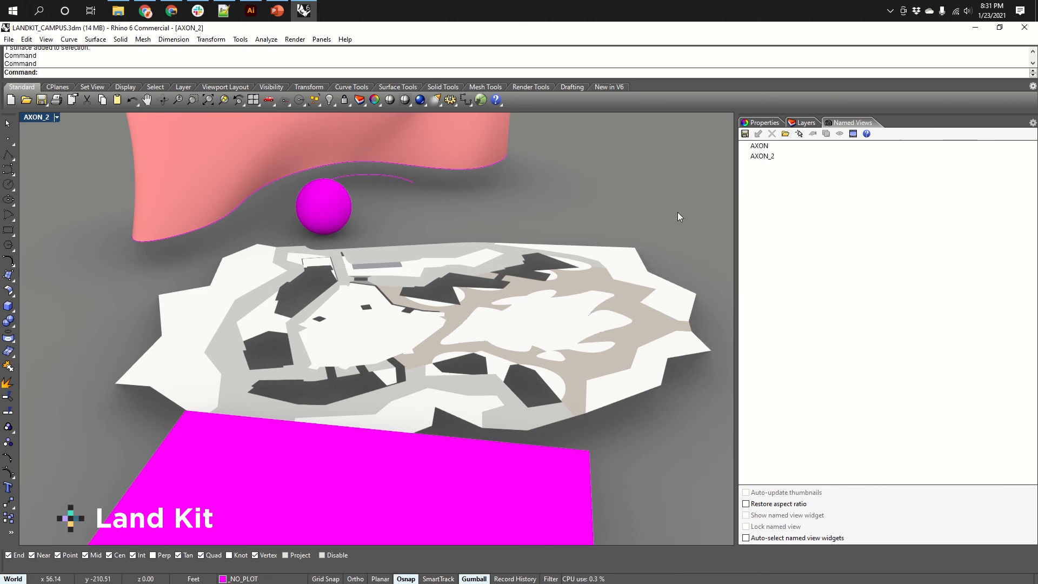
Restore the AXON and AXON_2 named views in turn.
right_click_drag(706, 205, 592, 222)
double_click(762, 147)
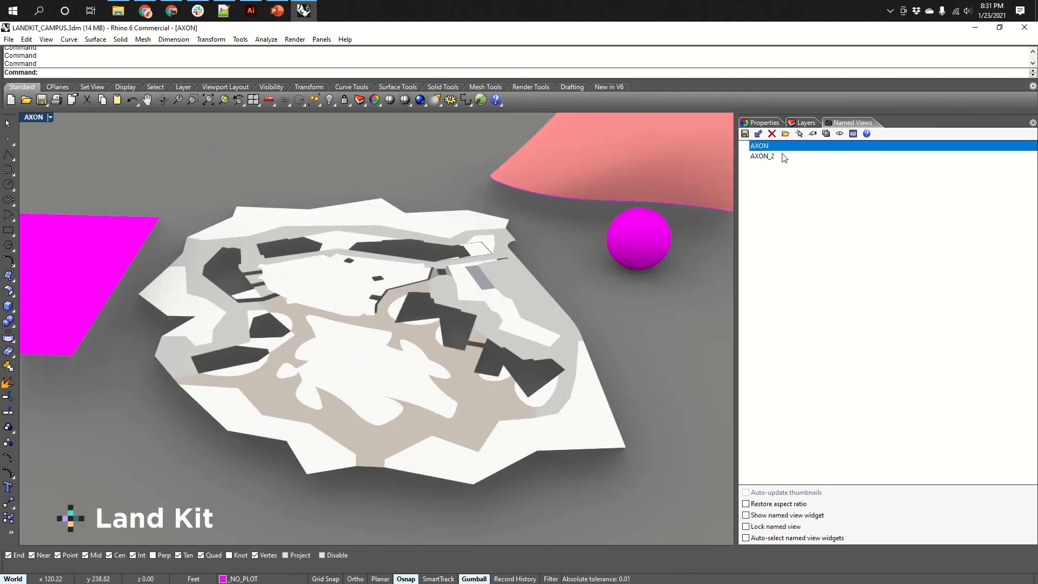
double_click(762, 156)
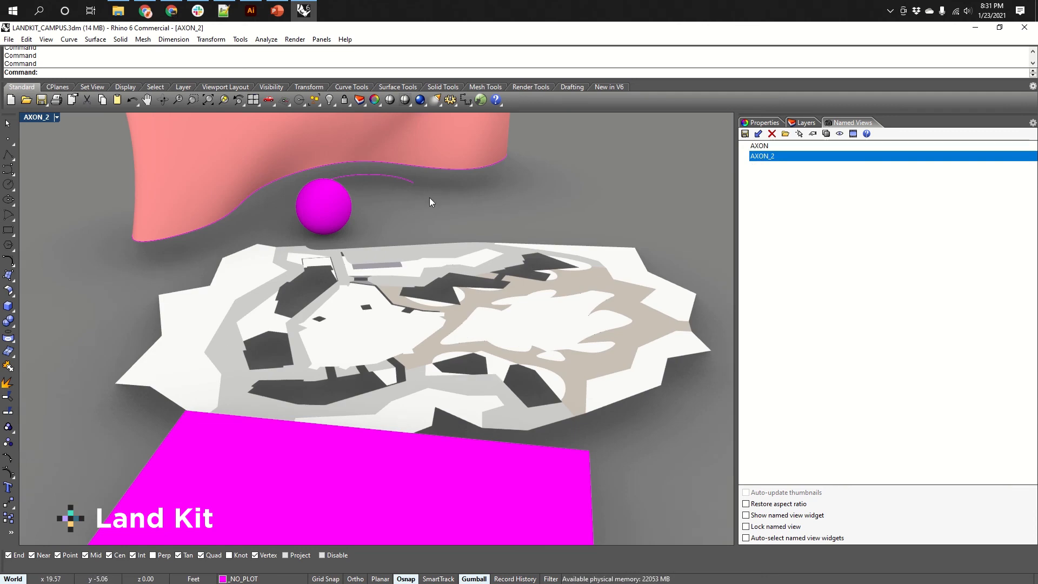
Switch the viewport back to Shaded display mode.
right_click_drag(519, 311, 553, 370)
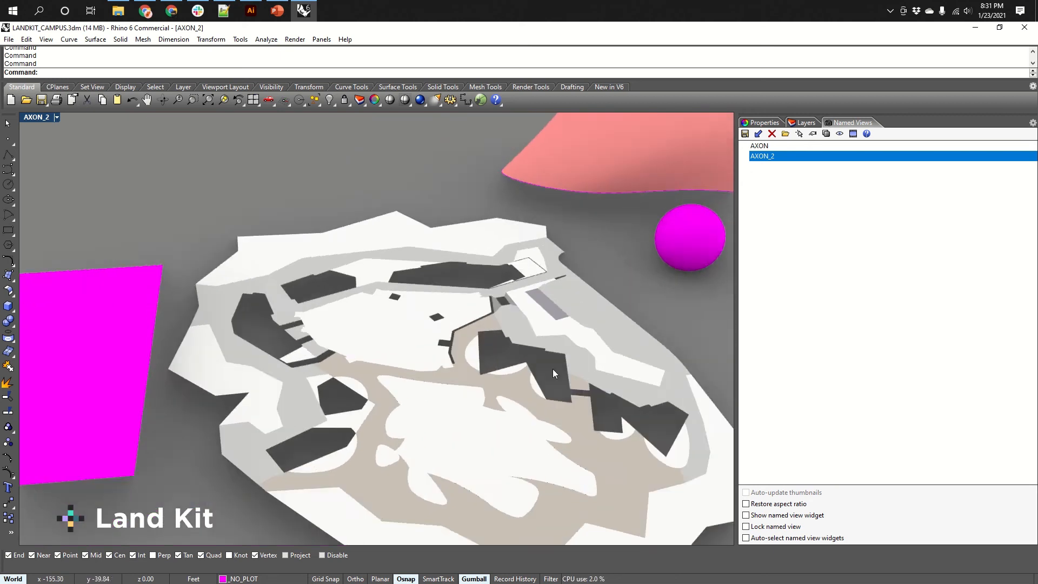
scroll(551, 368, "down", 9)
middle_click(540, 346)
left_click(555, 341)
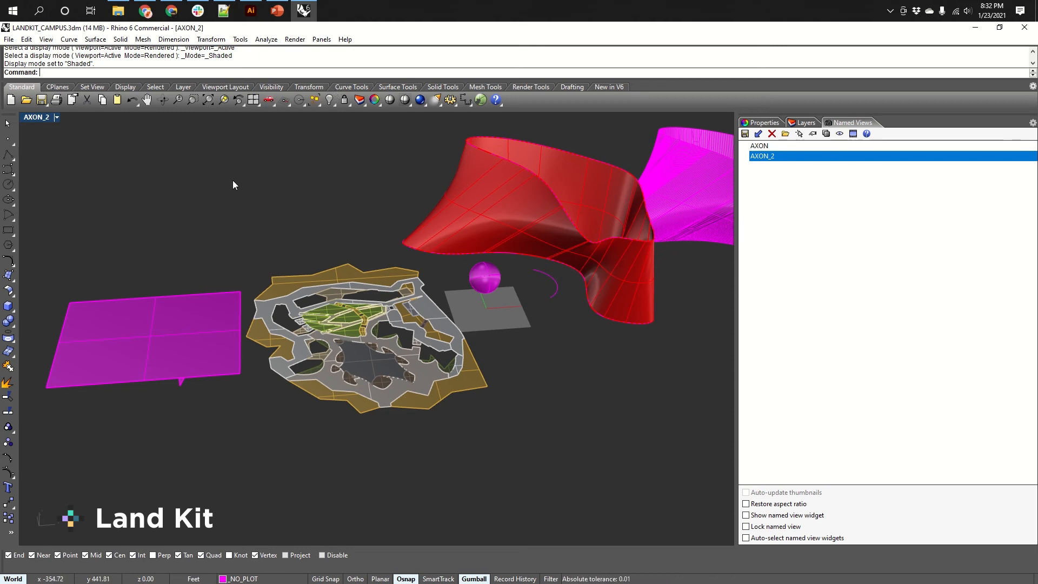
right_click_drag(387, 199, 421, 188)
left_click(518, 199)
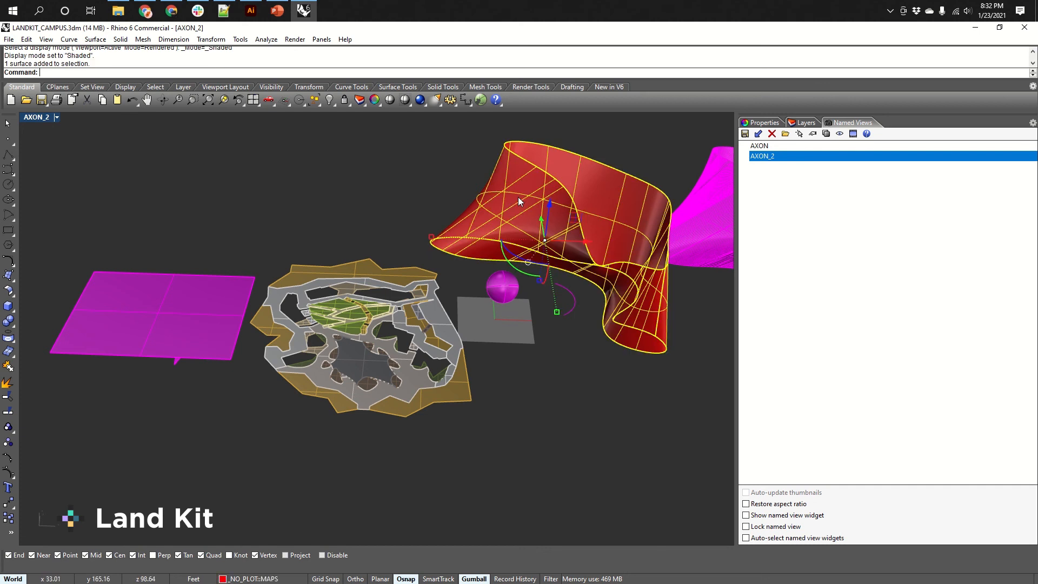
left_click(399, 88)
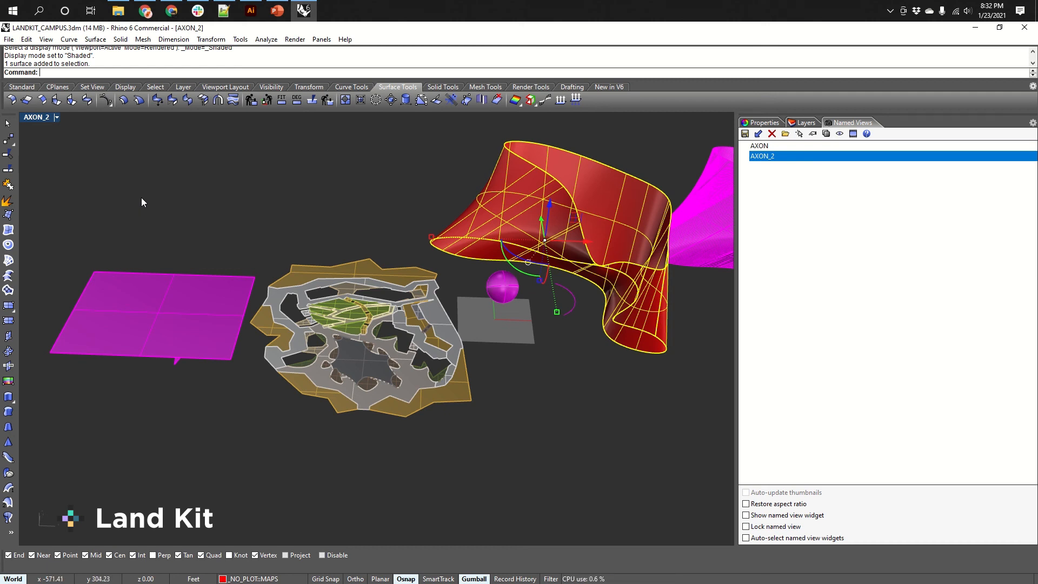
left_click(11, 100)
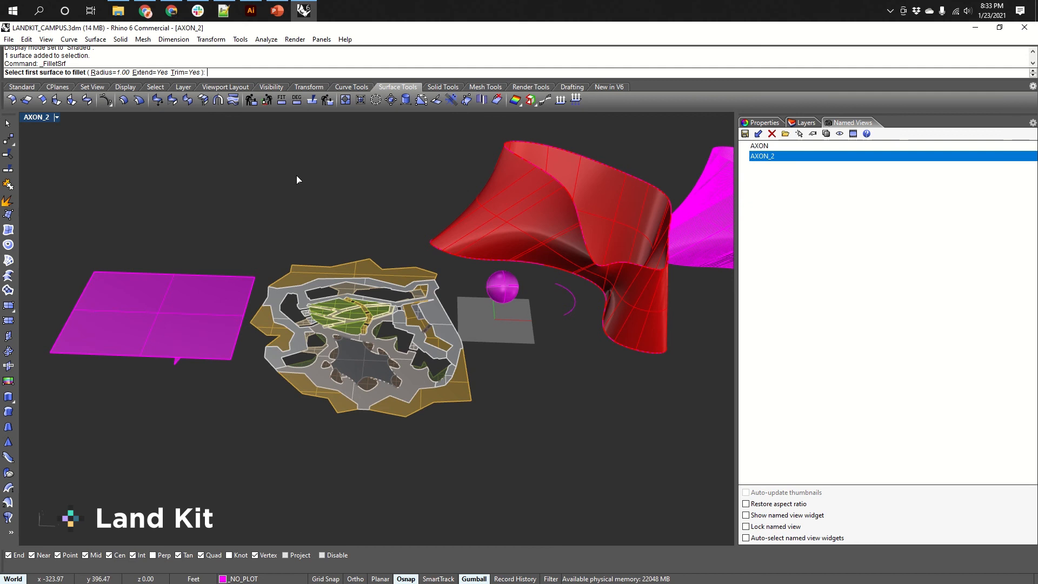
key("Escape")
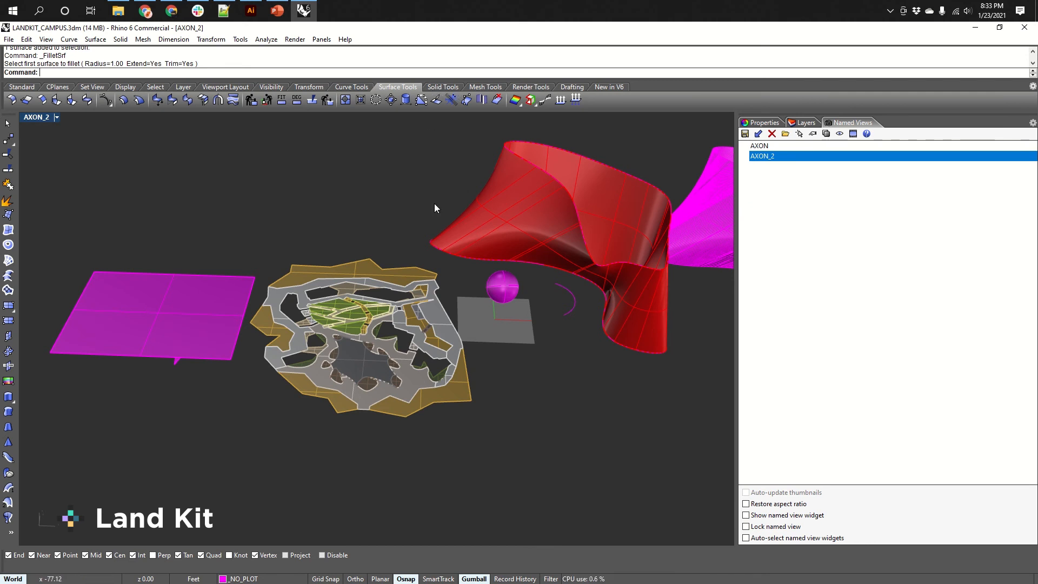
Duplicate the sphere by moving an overlapping copy along its x-axis with the gumball.
left_click(442, 87)
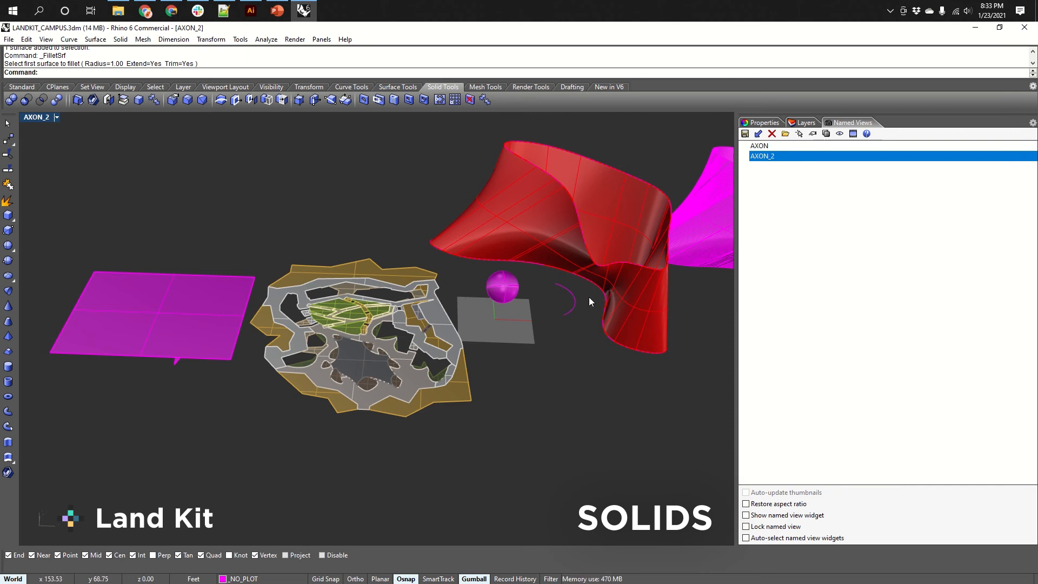
right_click_drag(588, 297, 480, 281, "shift")
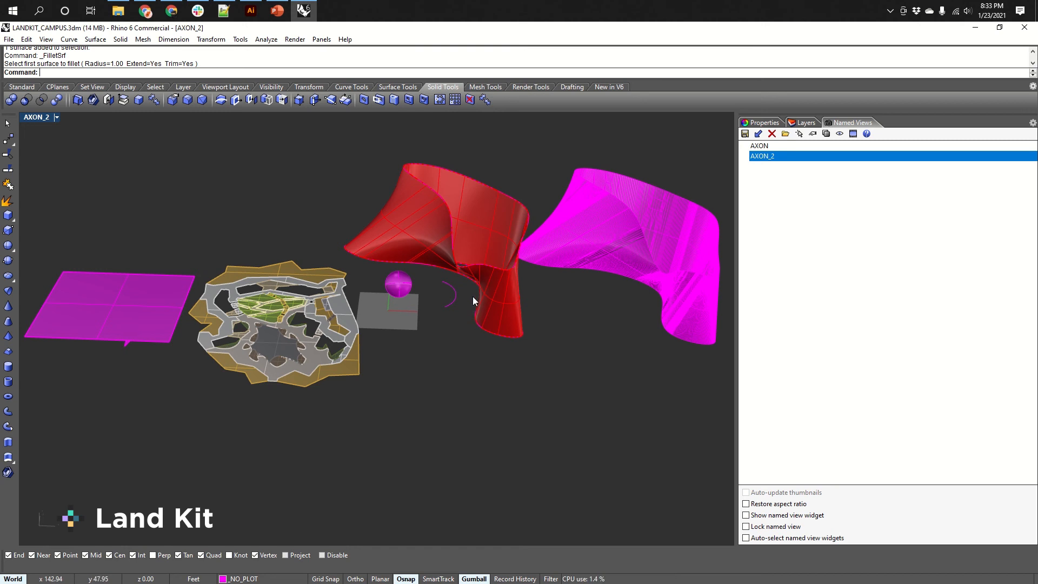
left_click(403, 278)
scroll(399, 283, "up", 5)
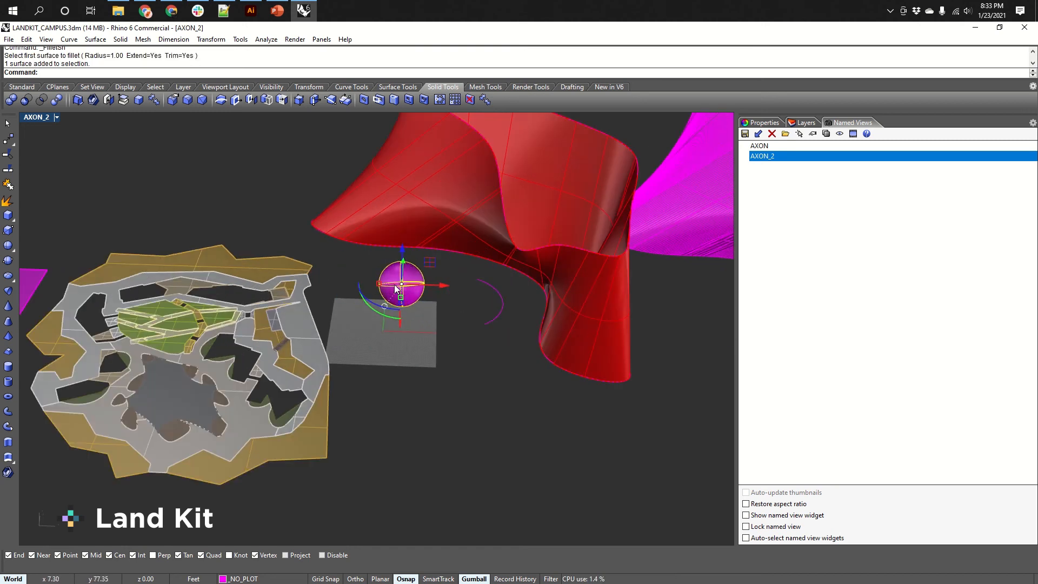
scroll(395, 289, "up", 1)
right_click_drag(396, 289, 440, 307)
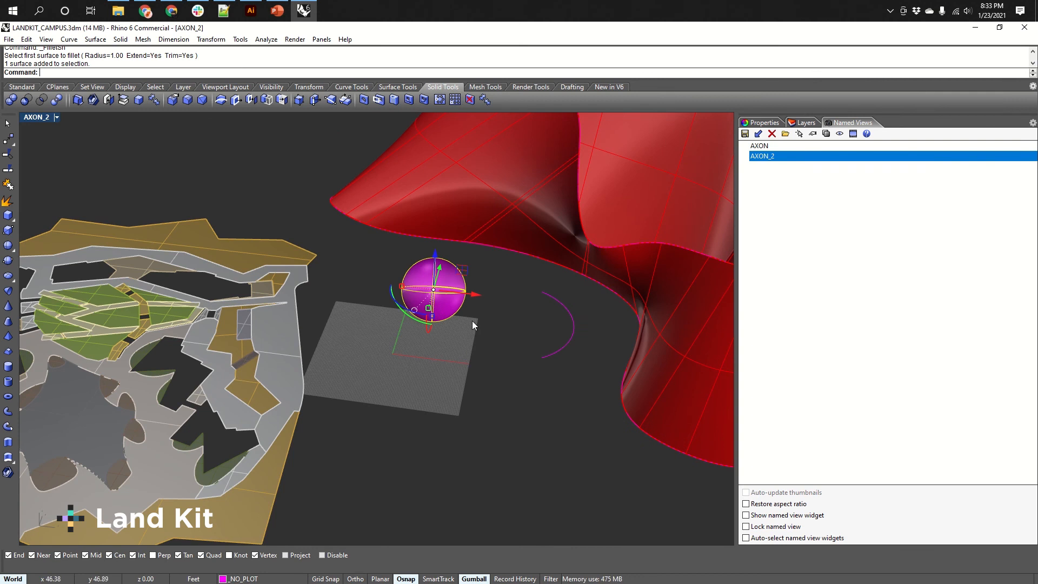
left_click_drag(475, 294, 522, 306)
right_click_drag(488, 409, 433, 400)
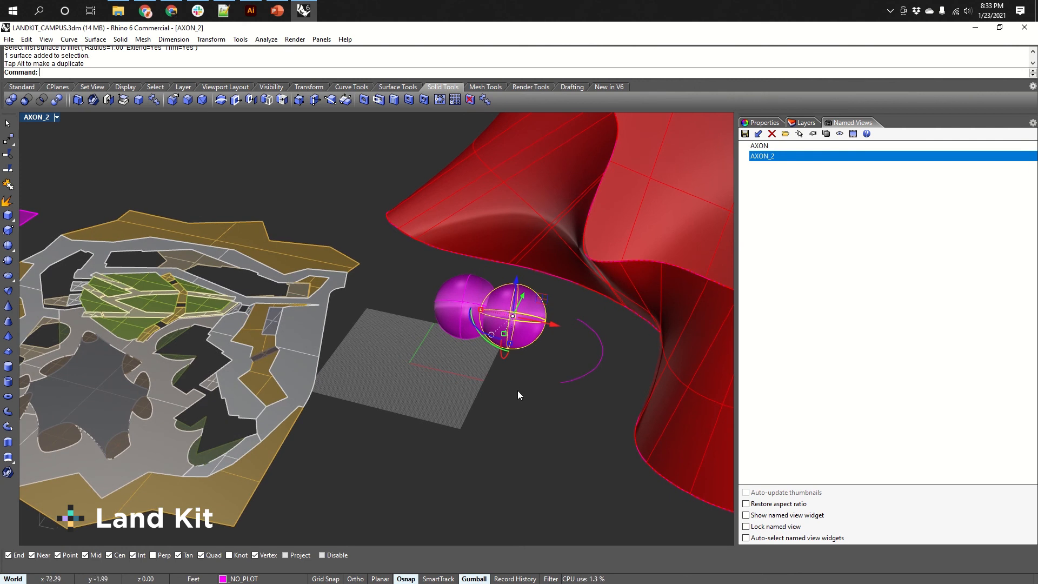
key("Escape")
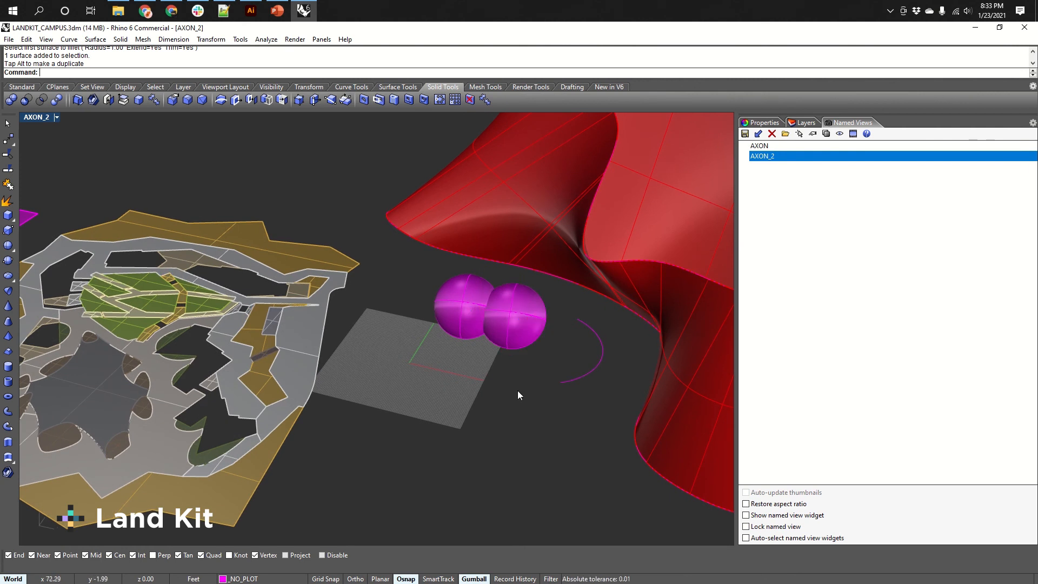
Subtract the left sphere from the right sphere using BooleanDifference.
type("BooleanDifference")
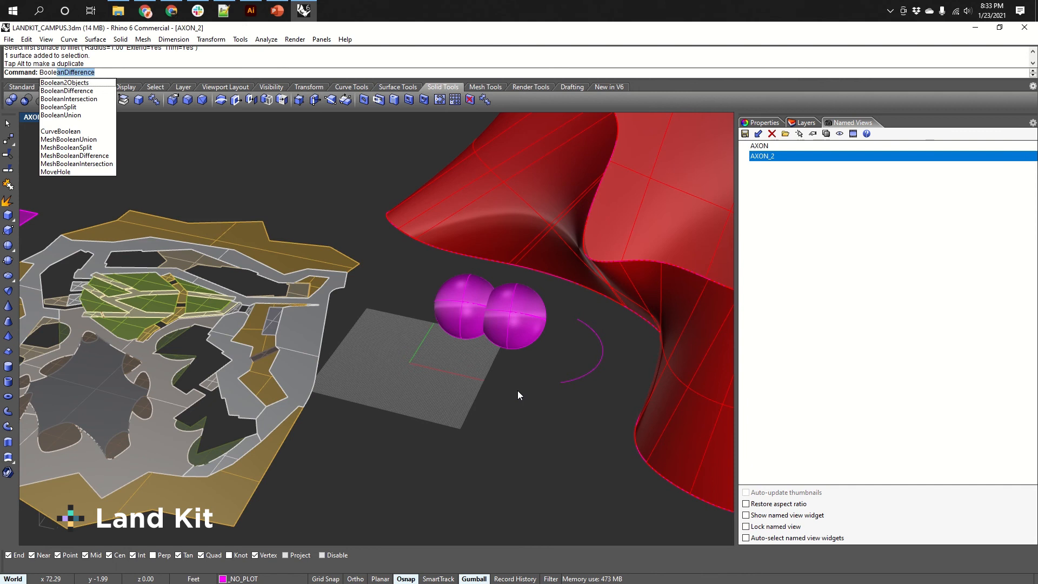
key("Return")
left_click(529, 315)
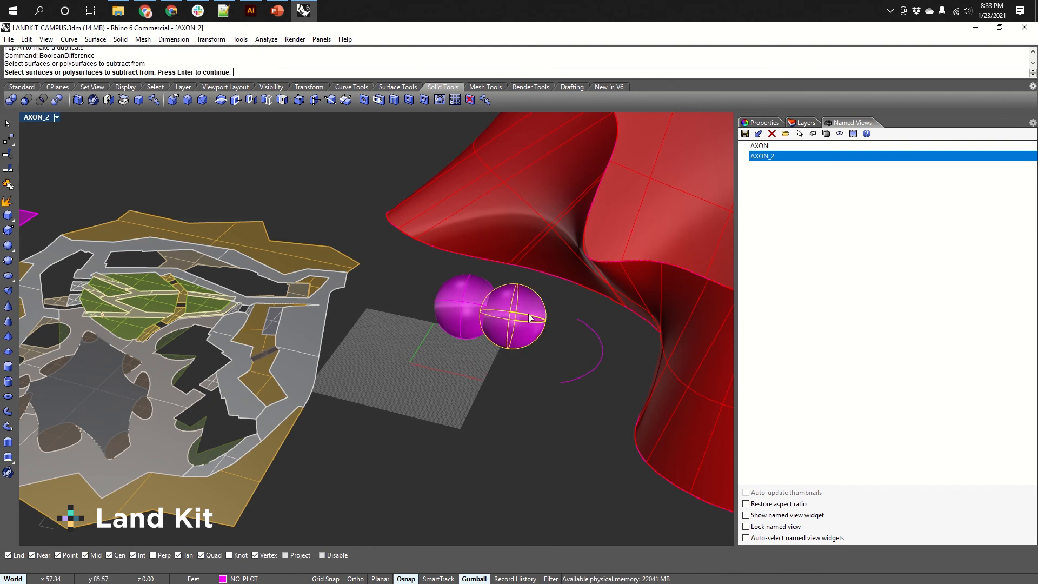
key("Return")
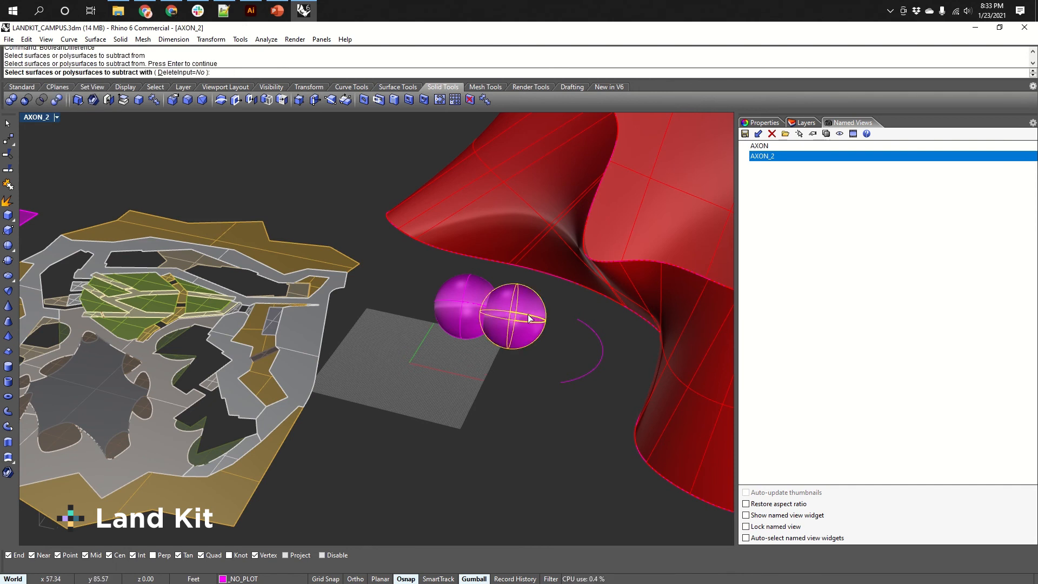
left_click(458, 309)
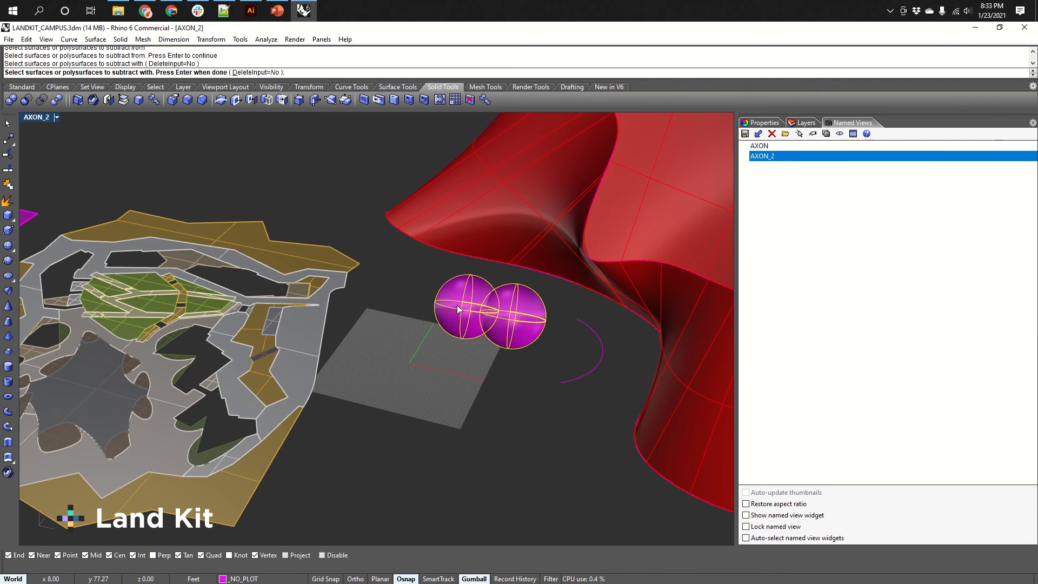
key("Return")
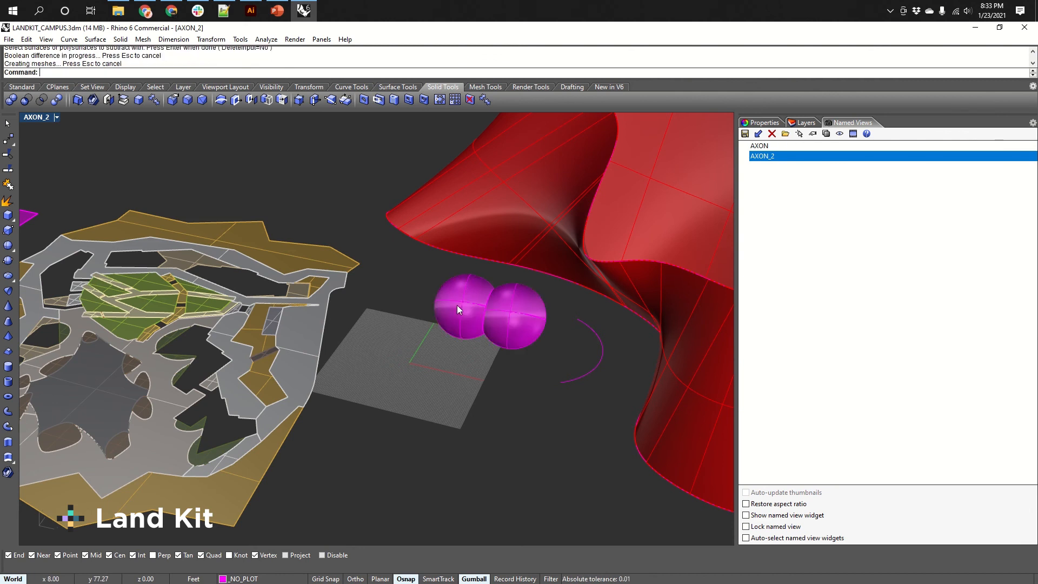
Zoom and orbit around the subtracted sphere to inspect the boolean cut.
left_click(523, 315)
scroll(503, 304, "up", 3)
right_click_drag(503, 304, 384, 274)
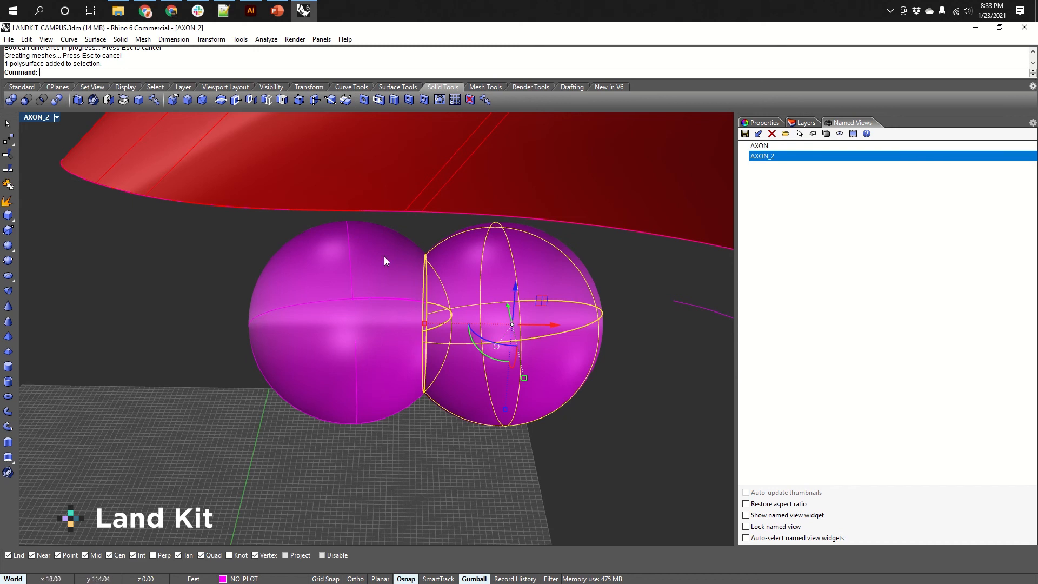
right_click_drag(416, 315, 476, 342)
left_click_drag(410, 298, 551, 348)
left_click(631, 464)
right_click_drag(630, 464, 448, 383)
scroll(476, 382, "down", 4)
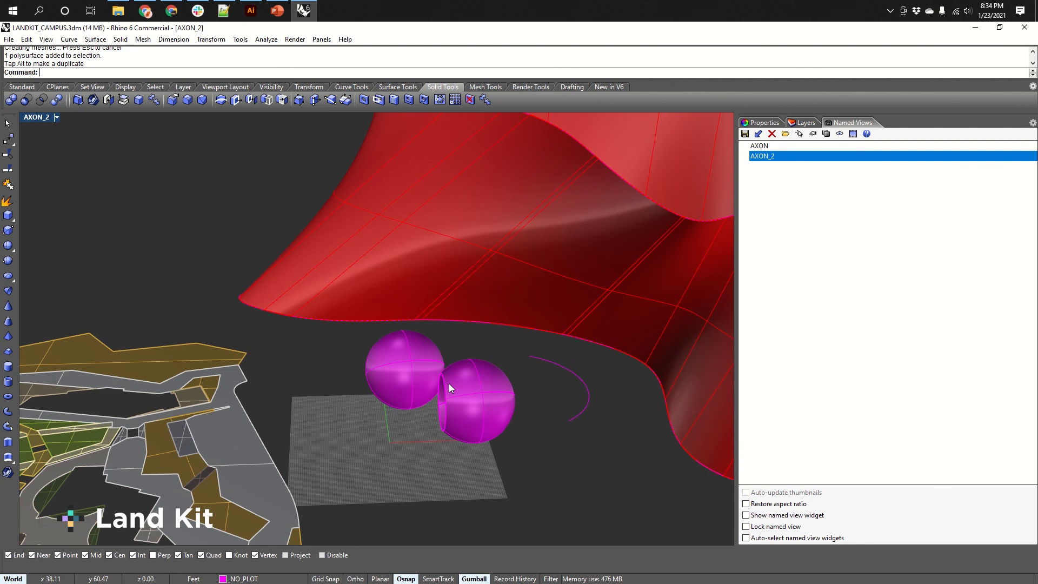
right_click_drag(449, 385, 462, 404)
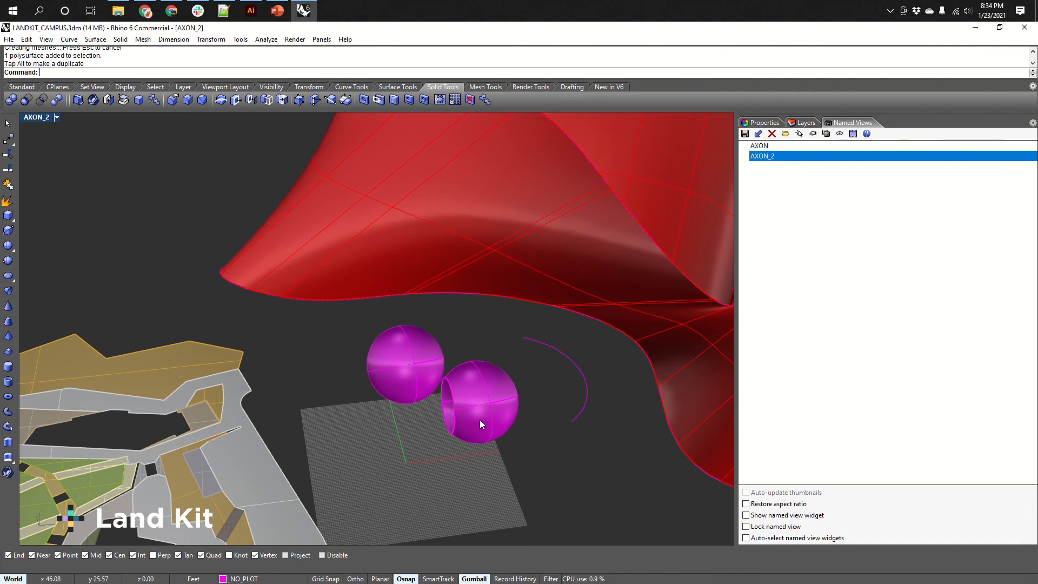
right_click_drag(481, 414, 468, 378)
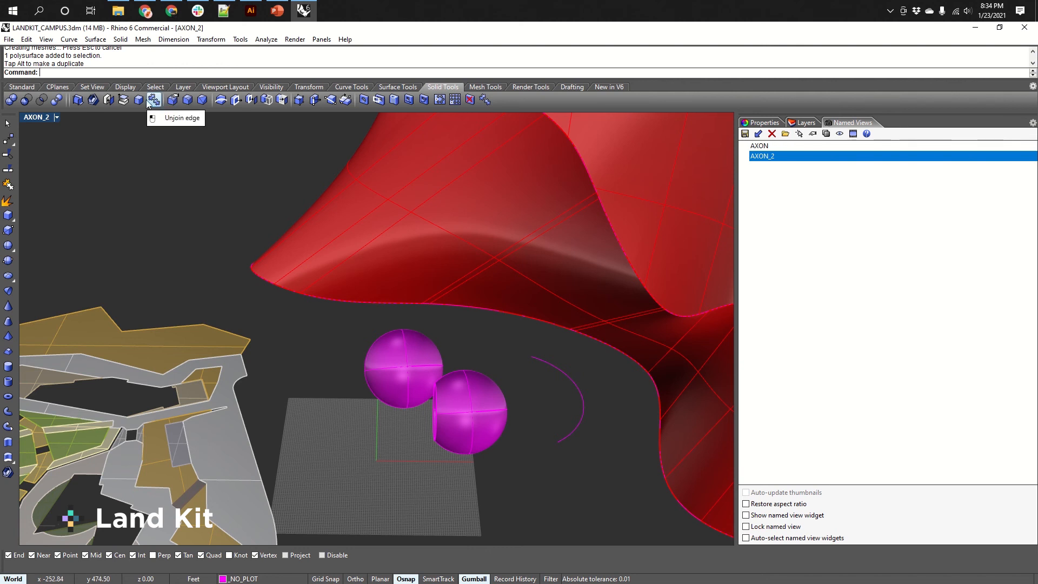
scroll(443, 374, "down", 5)
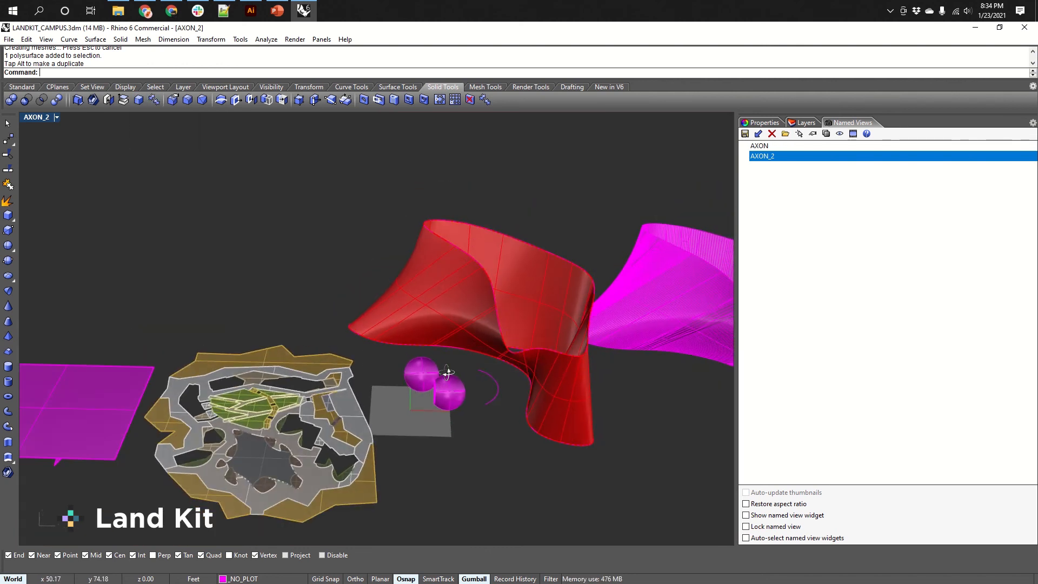
right_click_drag(446, 373, 439, 369)
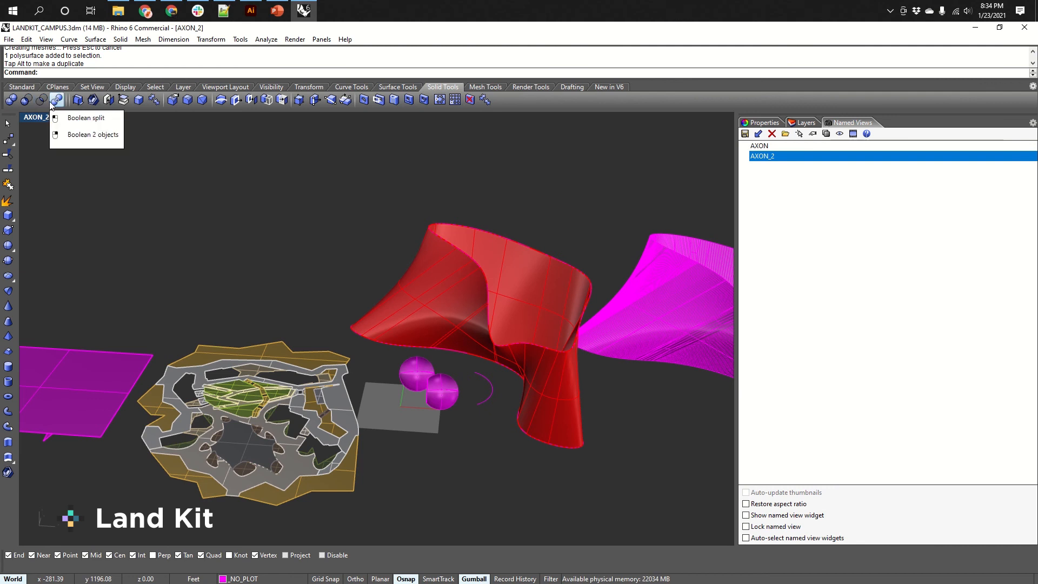
right_click_drag(469, 349, 483, 363)
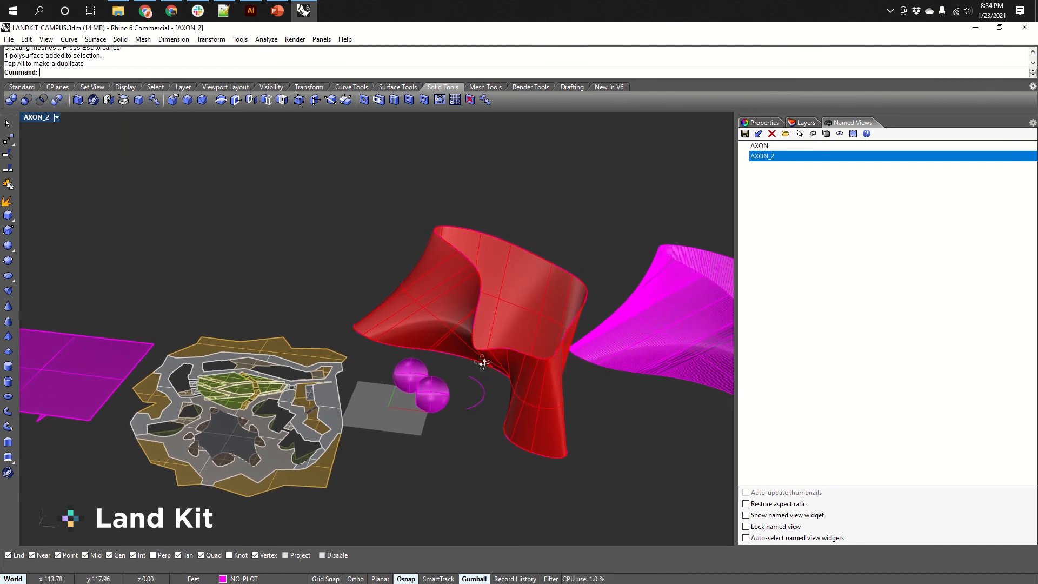
Cap the open ends of the red surface to make it a closed polysurface.
left_click(540, 372)
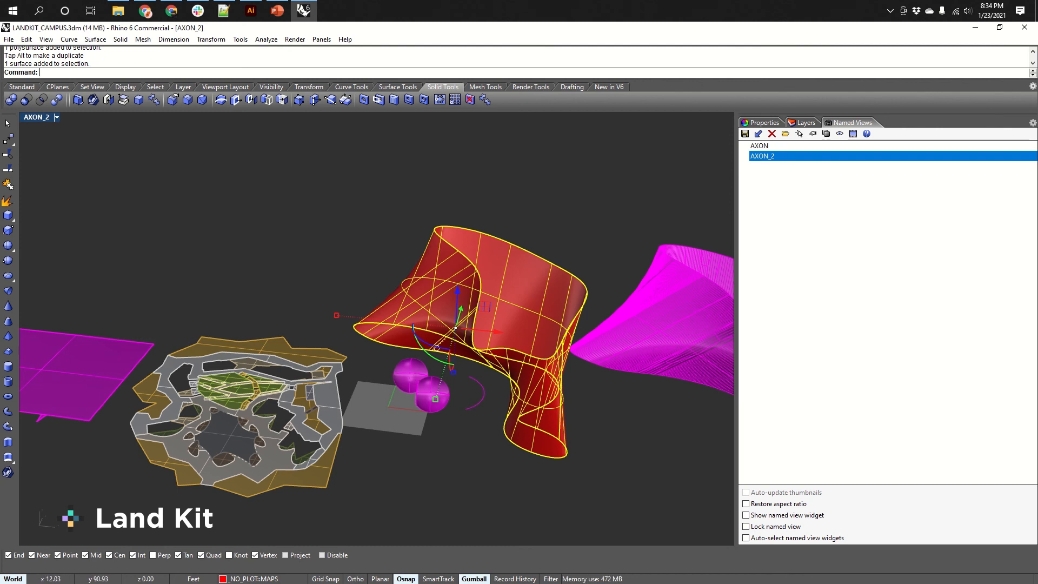
left_click(403, 385)
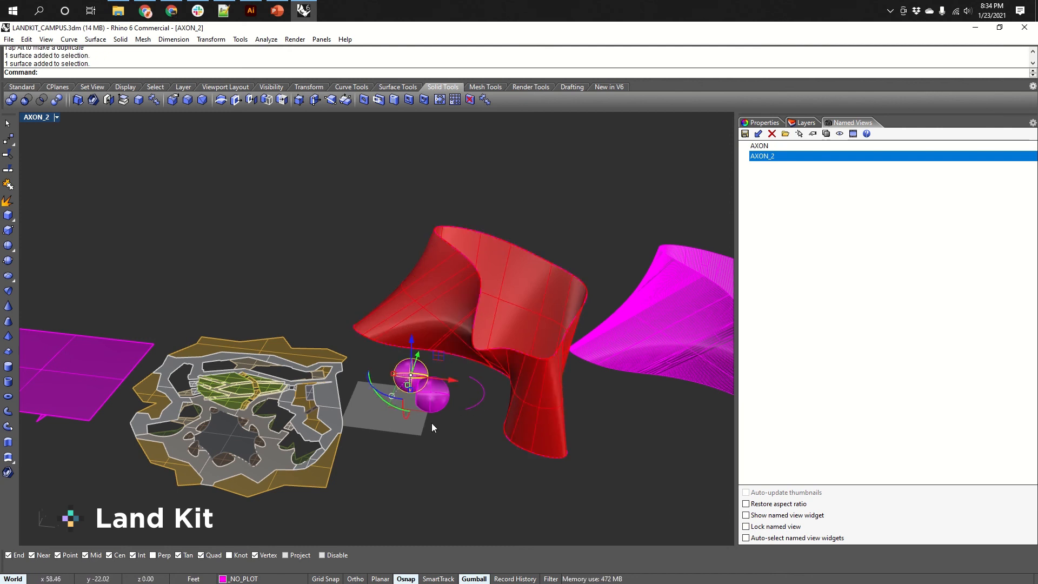
left_click(535, 410)
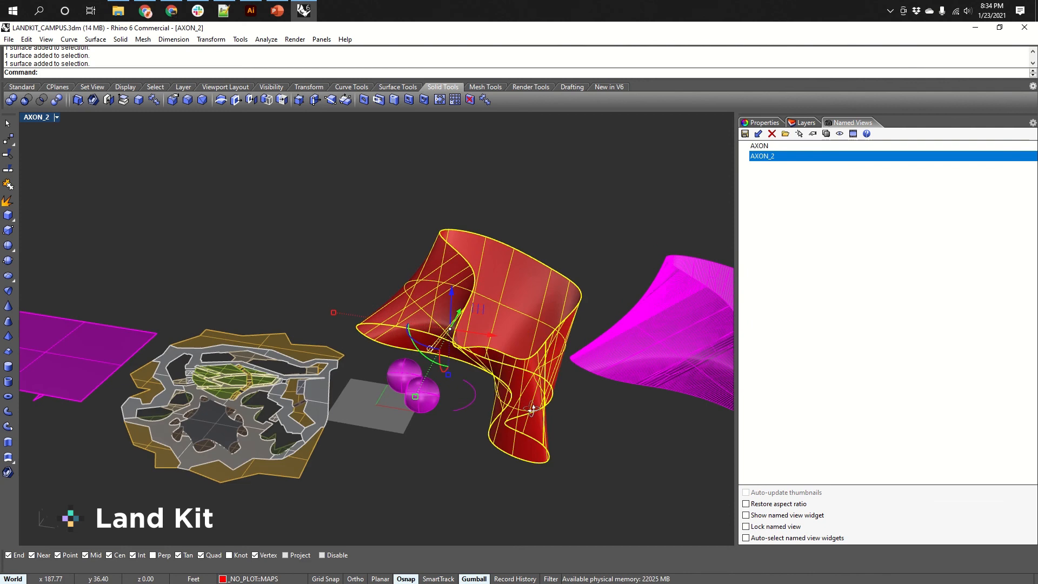
right_click_drag(536, 410, 531, 431)
type("Ca")
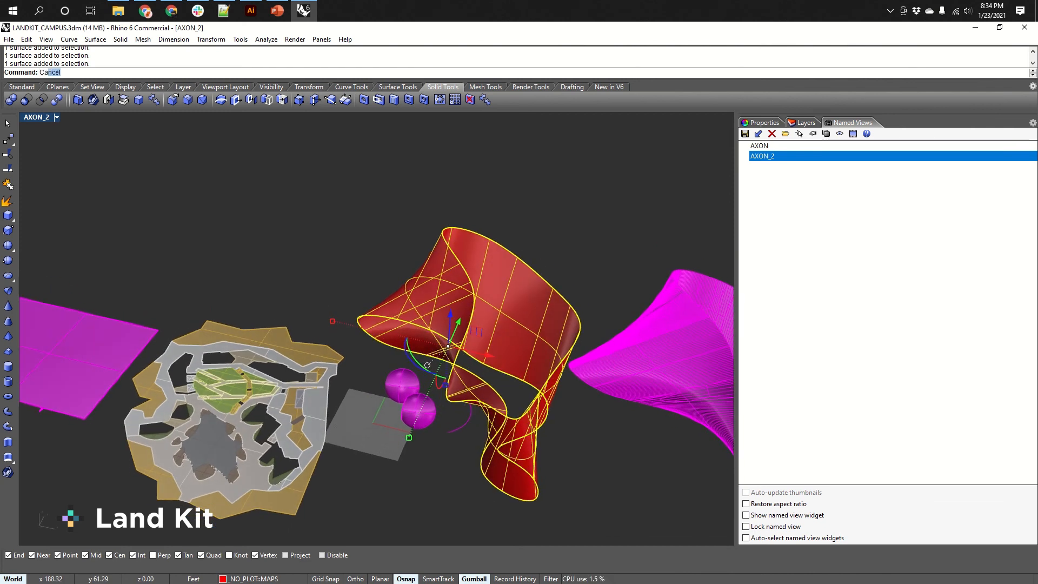
type("p")
key("Return")
Orbit and zoom around the capped red polysurface to inspect its closed top.
right_click_drag(490, 508, 517, 461)
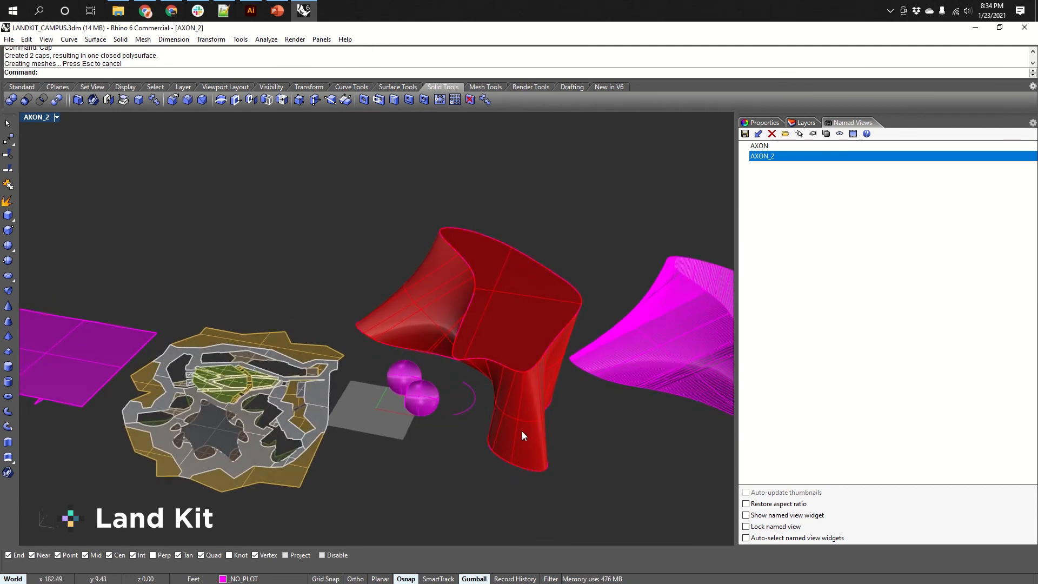
left_click(515, 346)
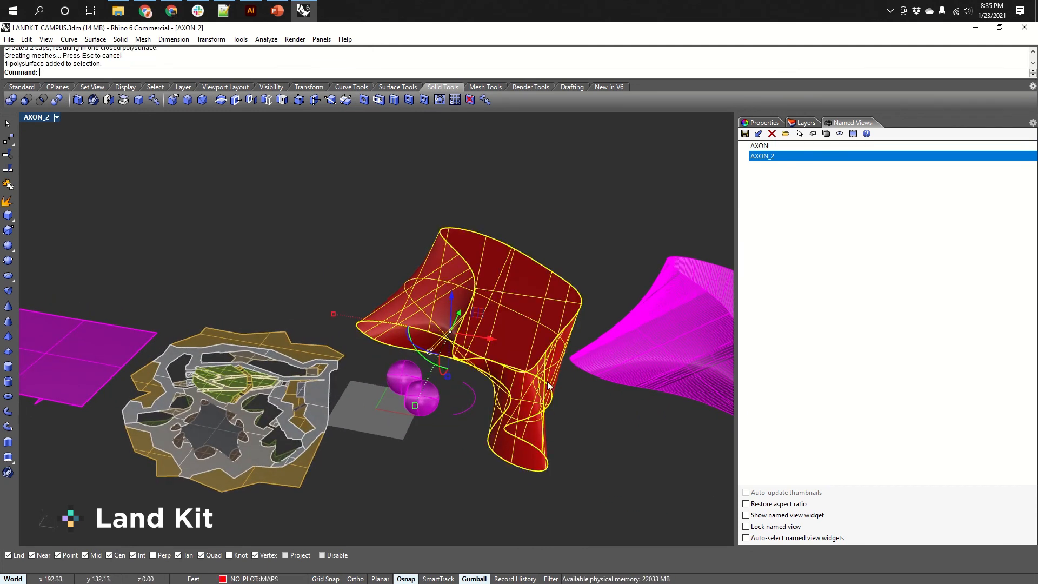
right_click_drag(516, 346, 543, 235)
scroll(542, 234, "up", 4)
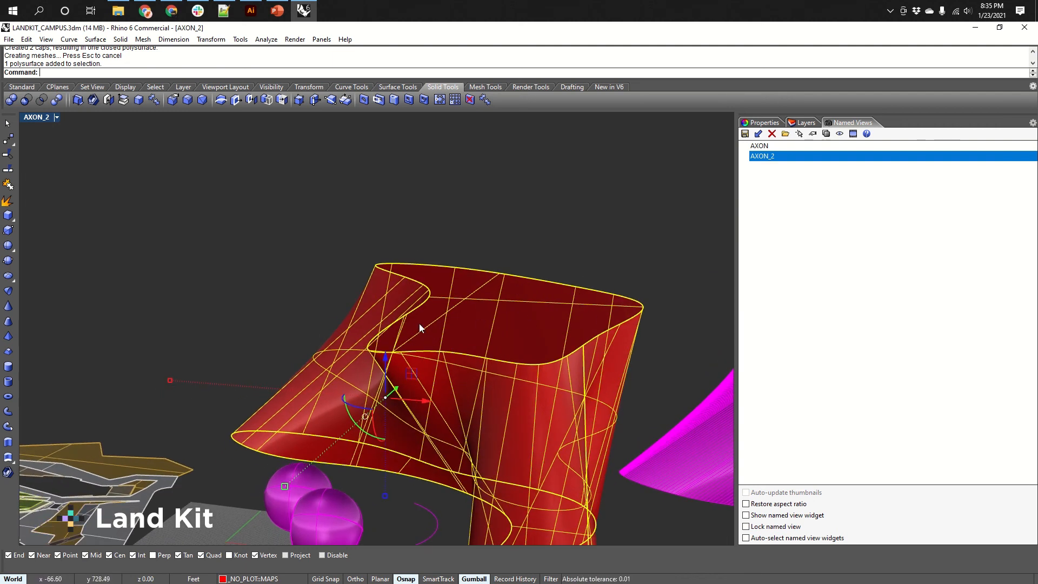
left_click(497, 233)
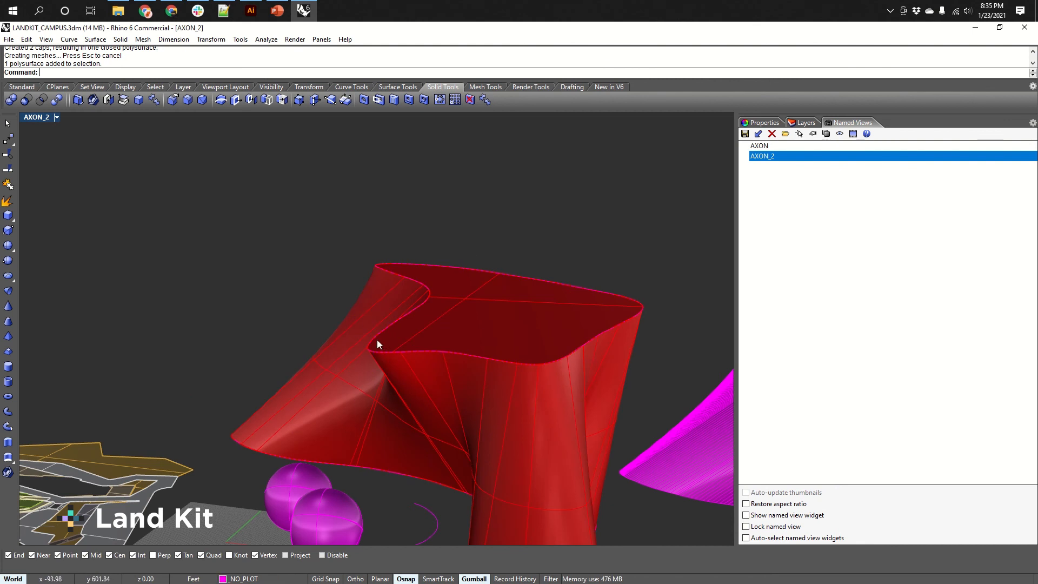
right_click_drag(377, 340, 476, 386)
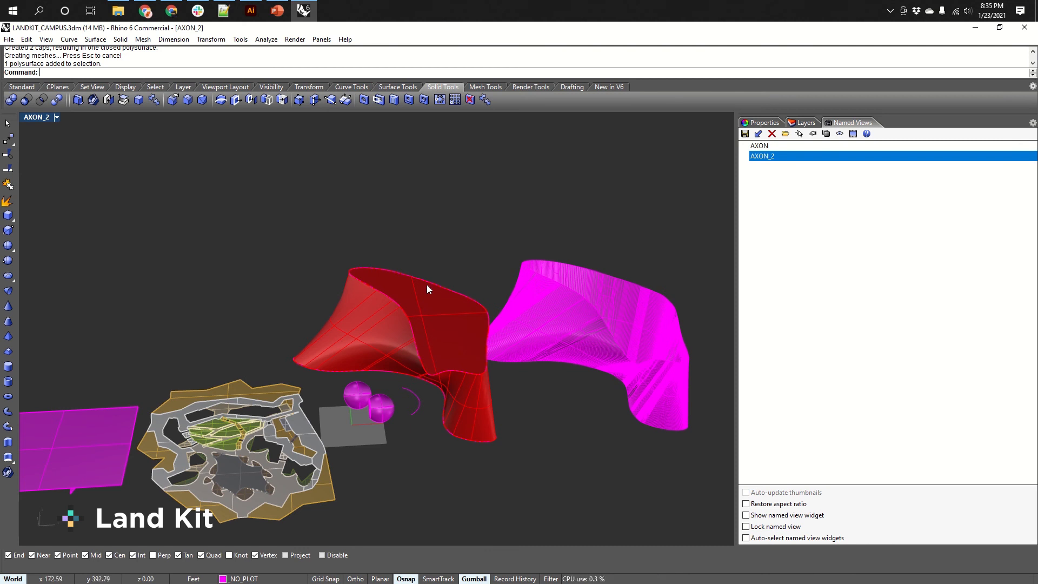
right_click_drag(448, 327, 419, 352)
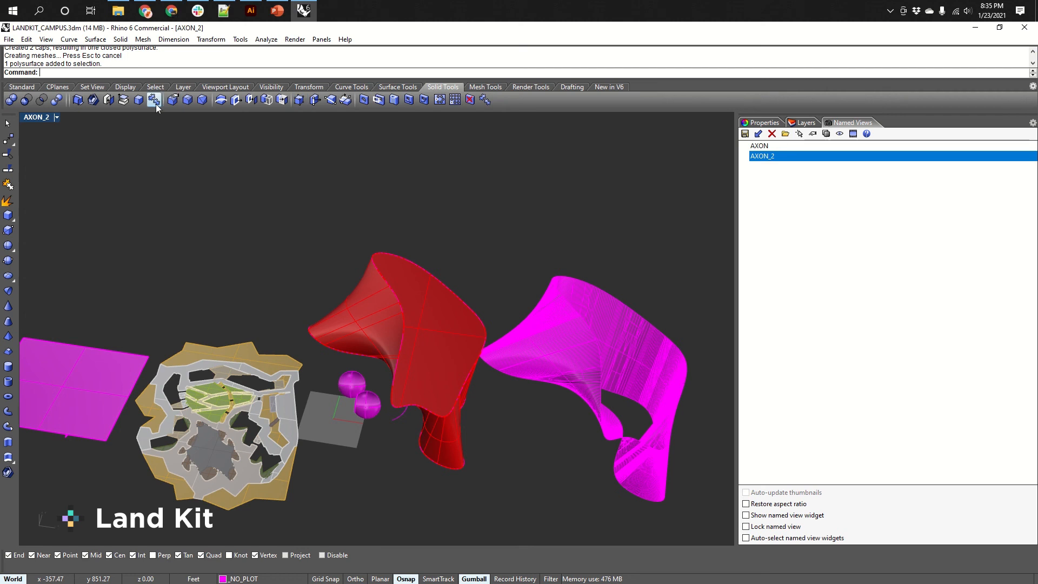
Fillet the top edge of the red polysurface with a radius of 1.00.
left_click(186, 103)
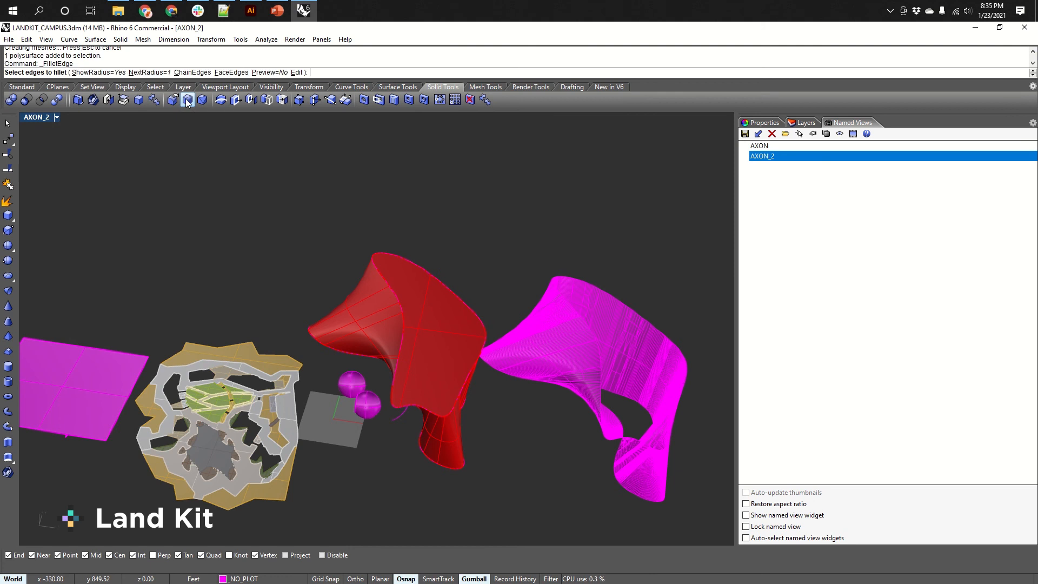
left_click(476, 321)
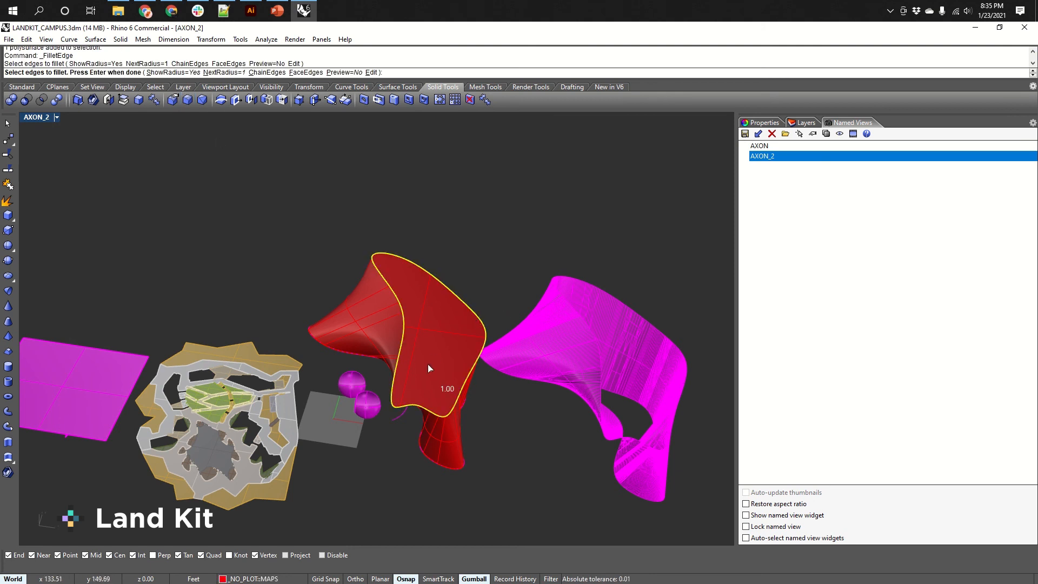
right_click_drag(427, 364, 440, 329)
scroll(445, 367, "up", 3)
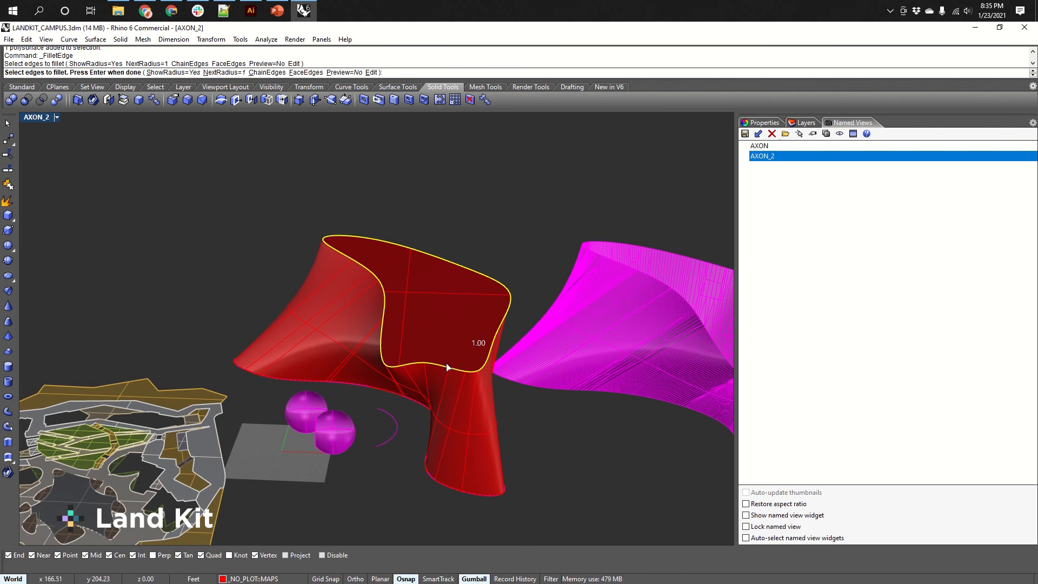
key("Return")
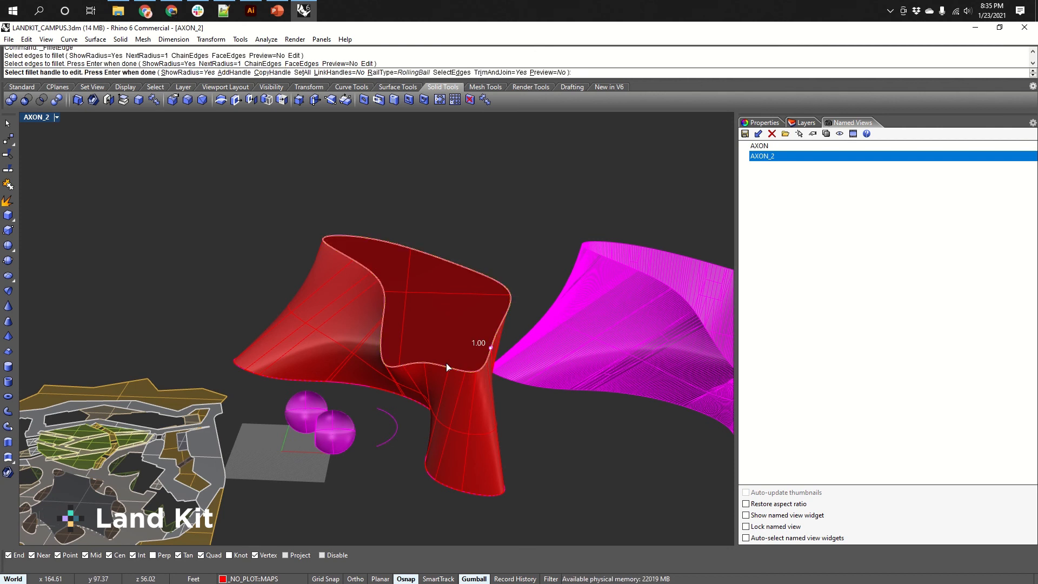
key("Return")
Orbit and zoom around the red polysurface to inspect the filleted top edge.
scroll(449, 359, "up", 5)
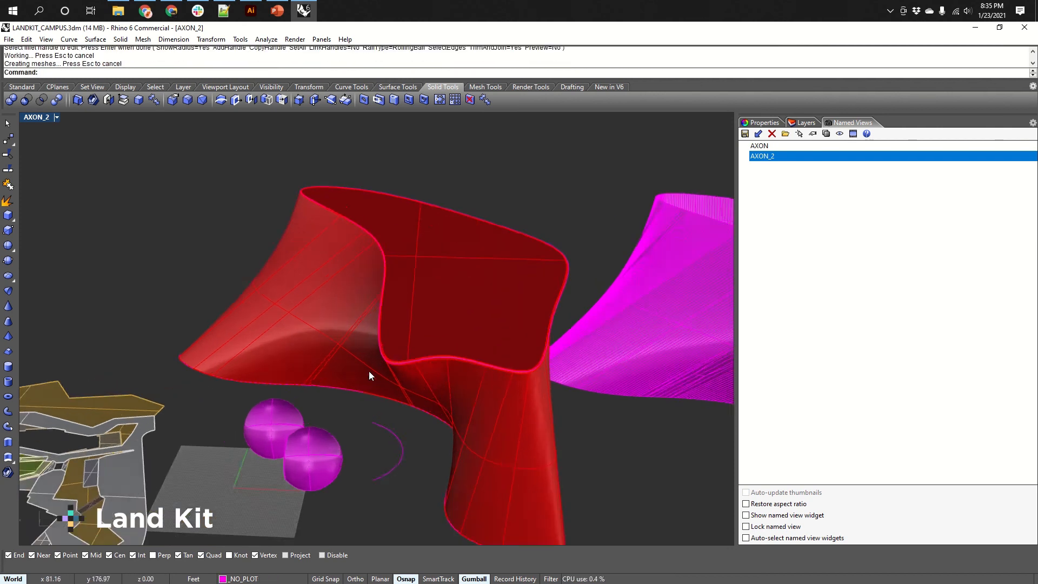
right_click_drag(393, 350, 434, 394)
scroll(476, 324, "down", 12)
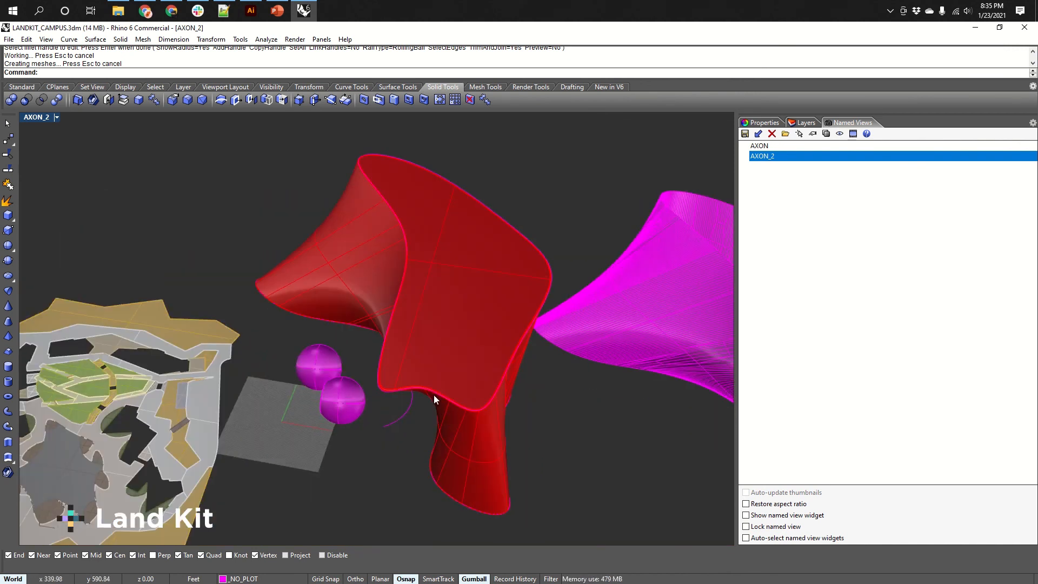
right_click_drag(388, 420, 416, 403, "shift")
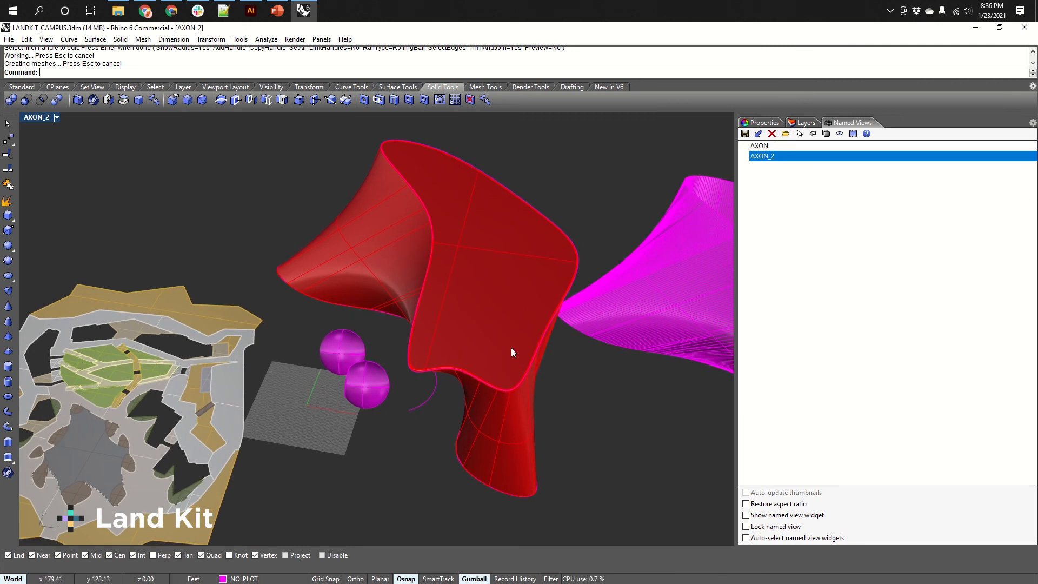
right_click_drag(511, 348, 437, 434)
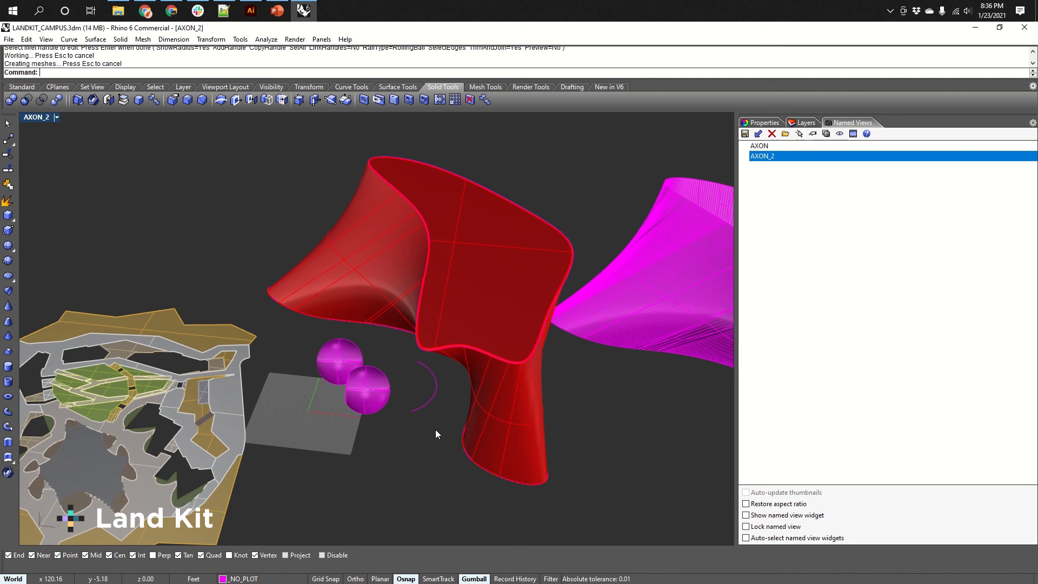
Open the Units command to review the model's units and tolerance settings in Document Properties.
type("Units")
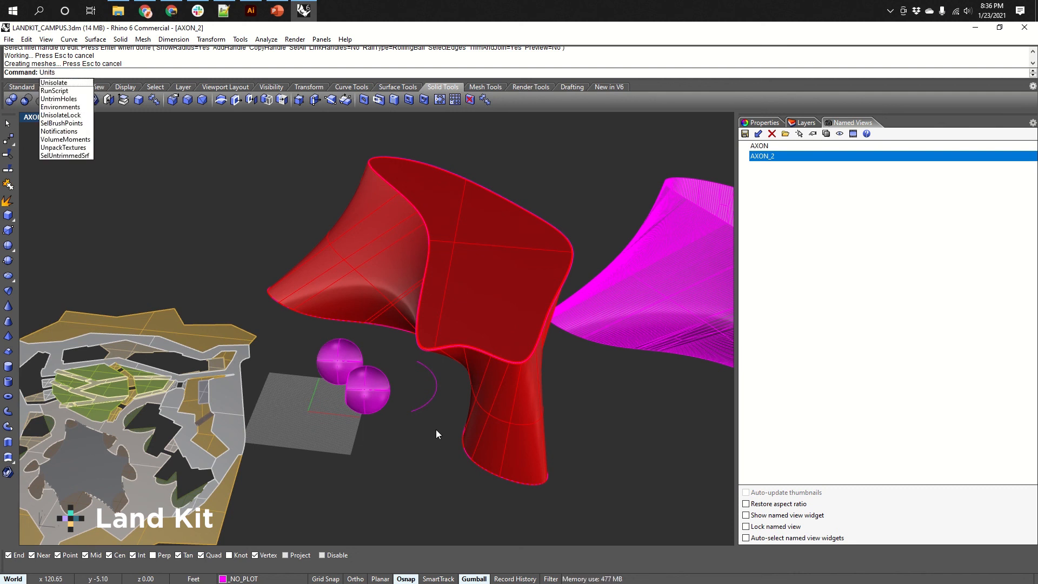
key("Return")
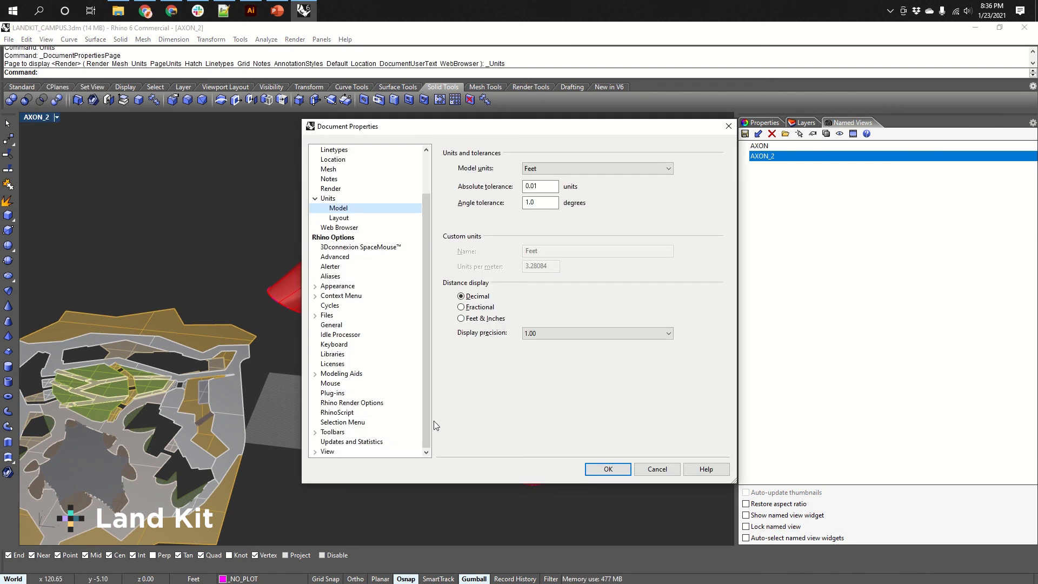
left_click_drag(427, 270, 426, 191)
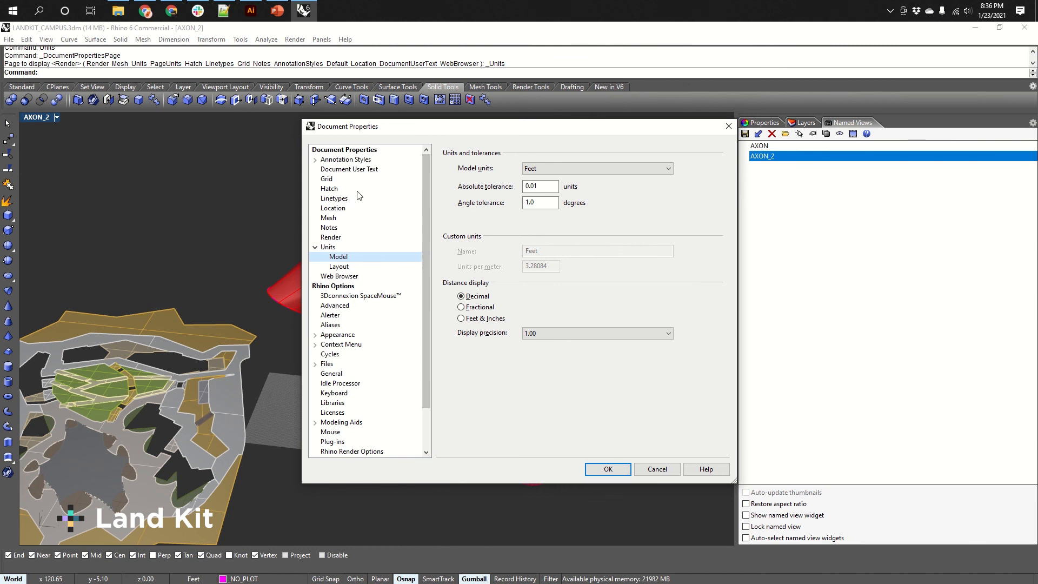
left_click_drag(452, 133, 435, 131)
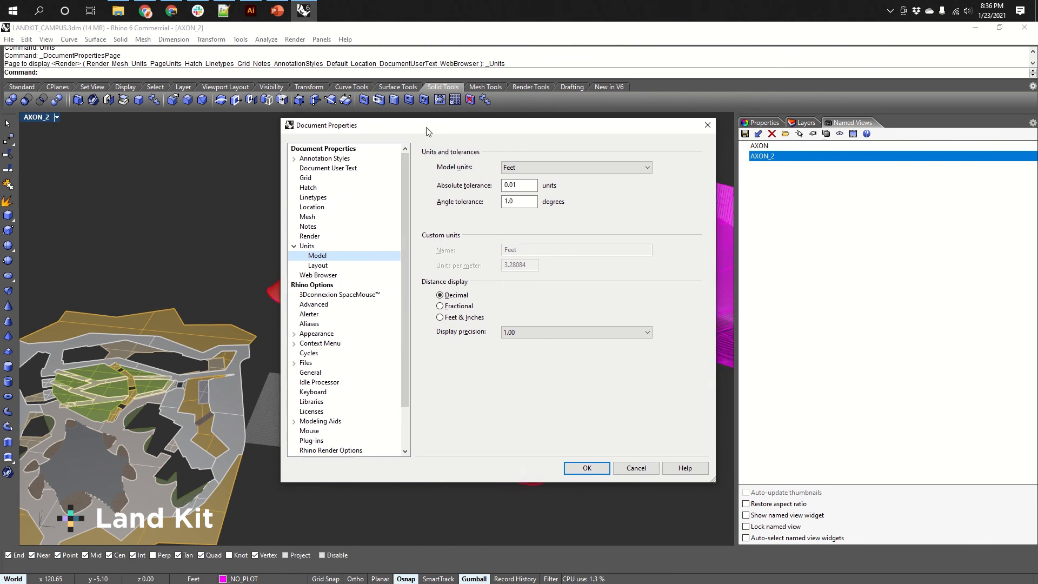
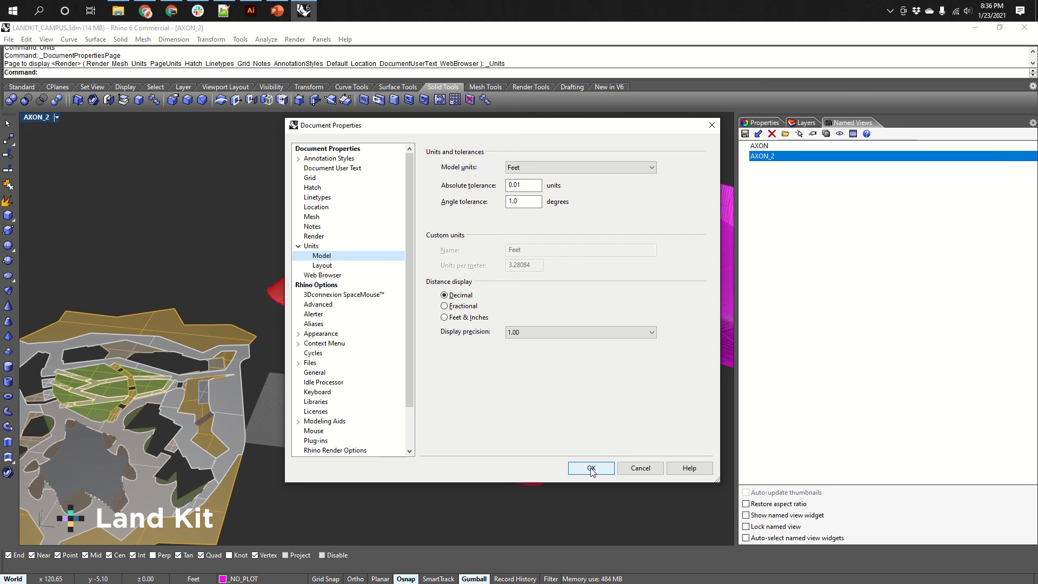
Confirm the document's units settings and bring up the mesh tools.
left_click(637, 468)
scroll(403, 435, "down", 1)
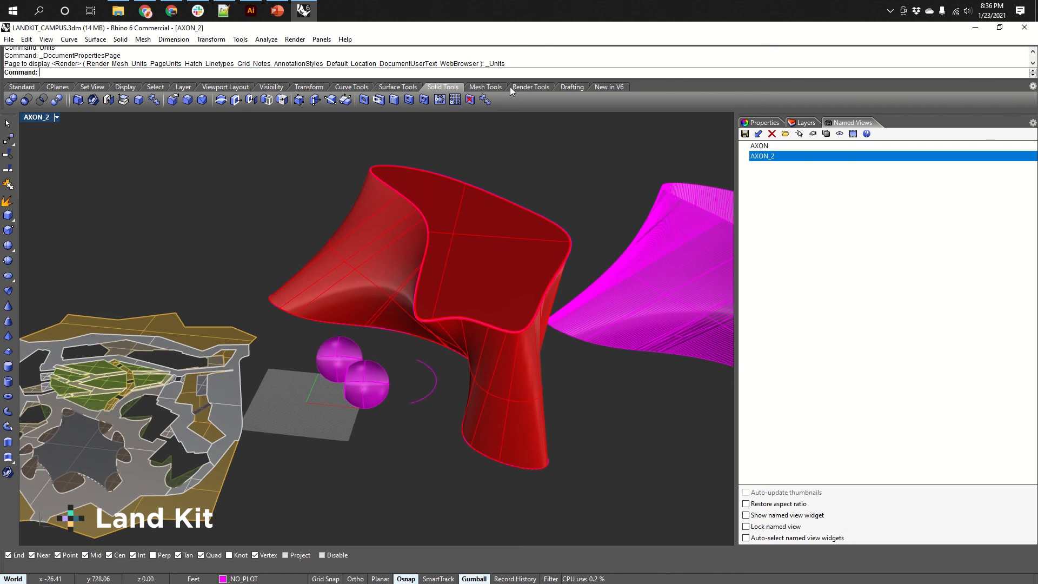
left_click(487, 89)
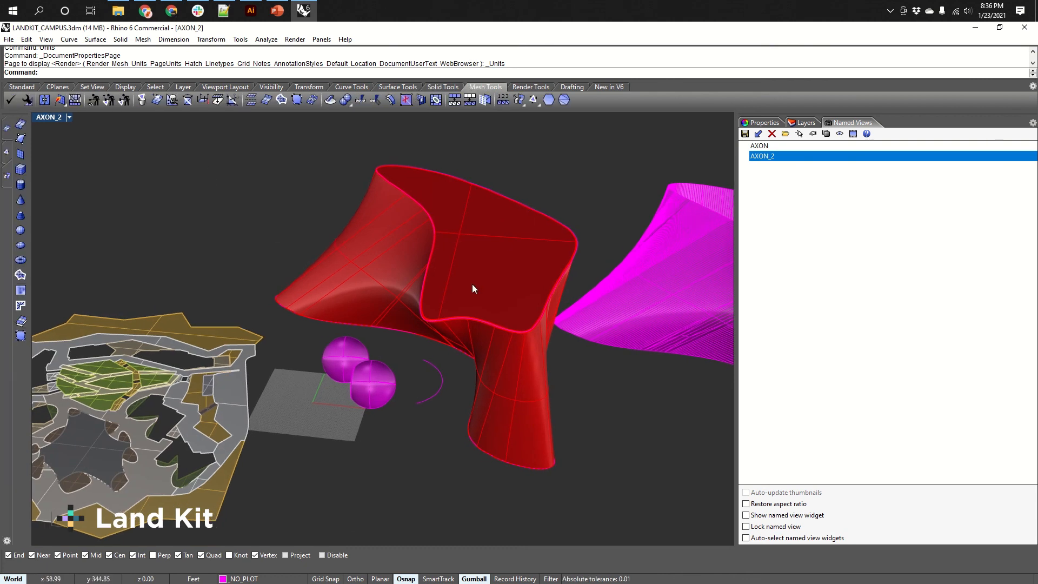
Orbit and zoom around the magenta surface to inspect its shape.
right_click_drag(473, 287, 470, 315)
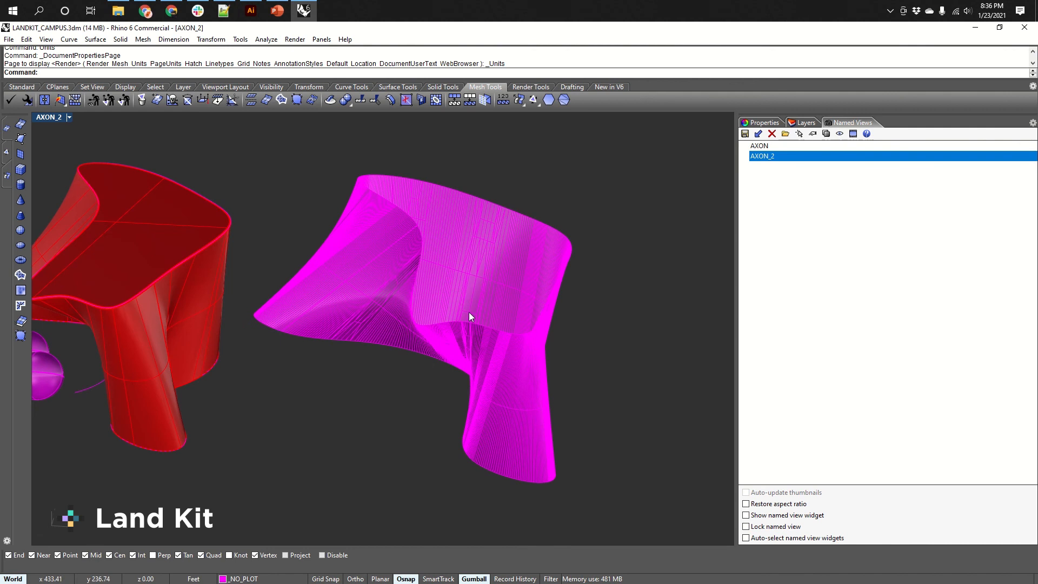
right_click_drag(506, 411, 539, 240)
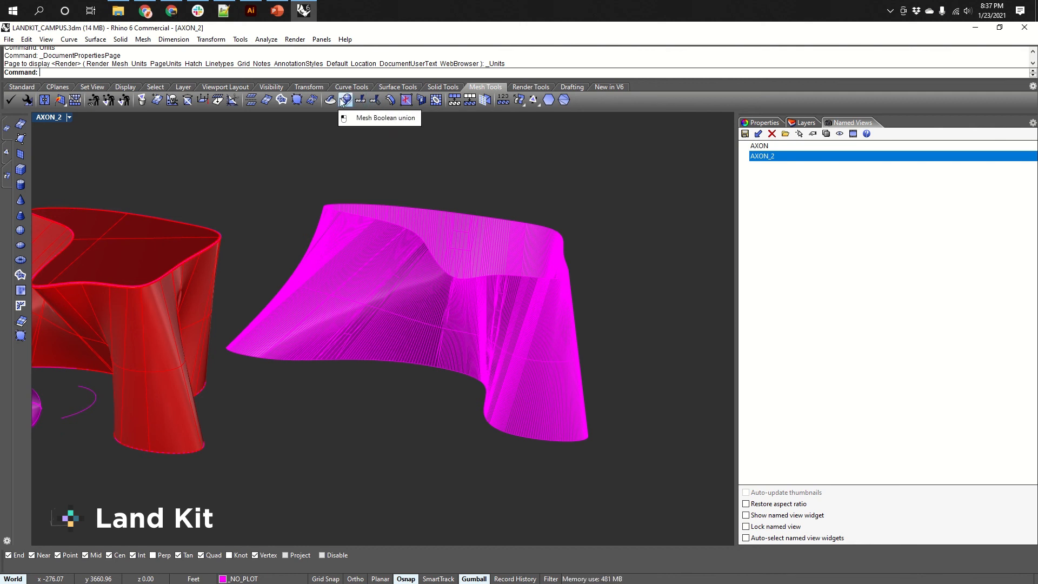
right_click_drag(531, 274, 508, 282)
scroll(479, 326, "down", 4)
right_click_drag(299, 345, 456, 380, "shift")
right_click_drag(387, 377, 469, 377, "shift")
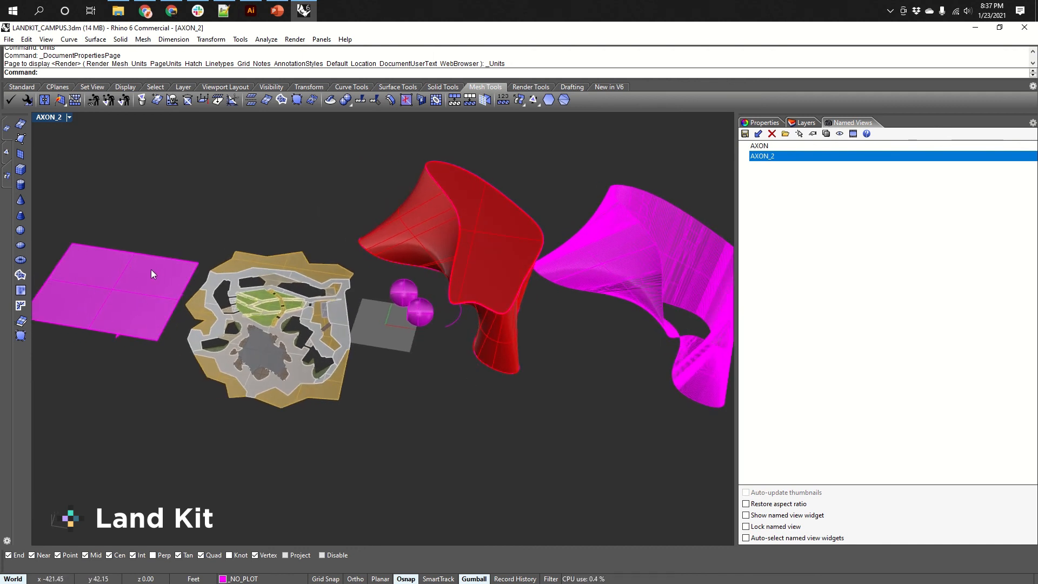
right_click_drag(675, 313, 567, 321, "shift")
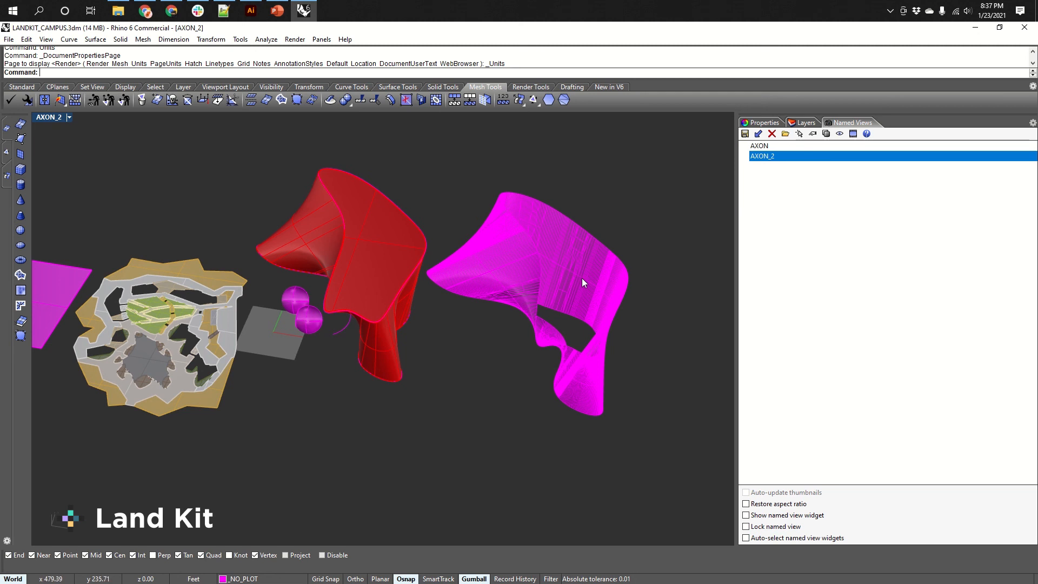
type("MeshTrim")
key("Escape")
key("Escape")
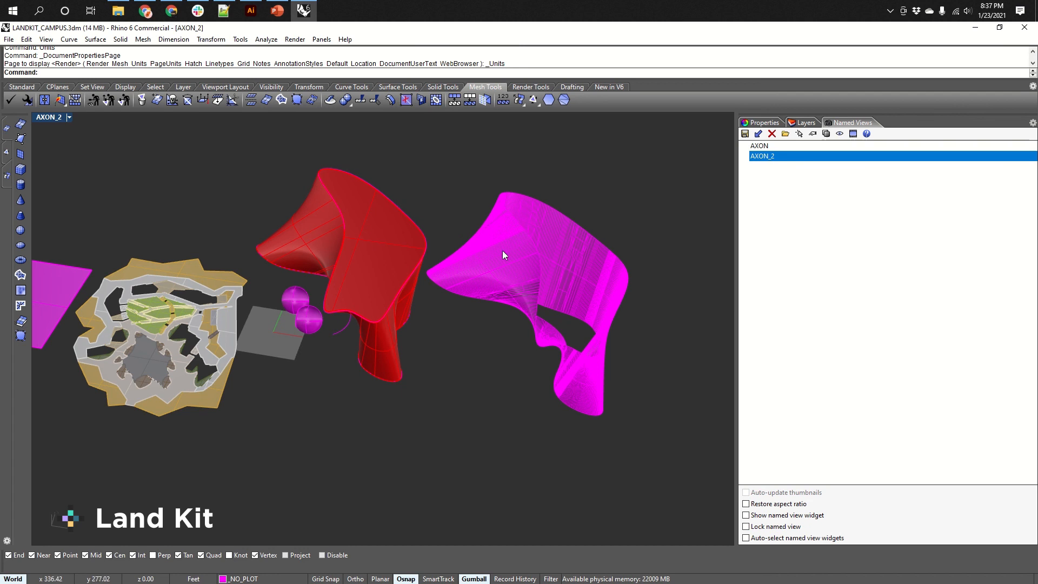
Switch the AXON_2 viewport display mode to Raytraced.
right_click_drag(502, 251, 515, 232)
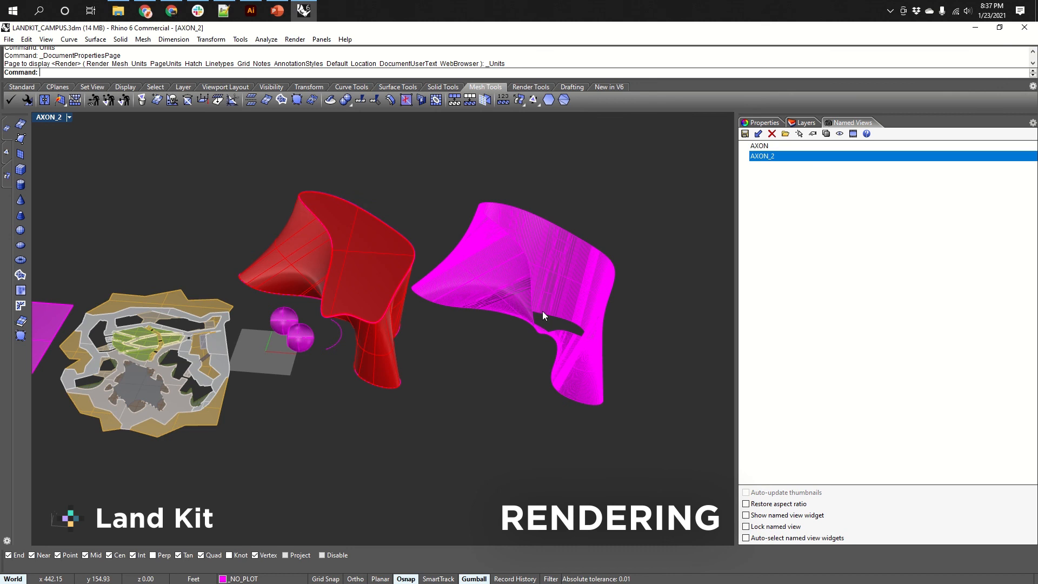
right_click_drag(543, 310, 467, 387)
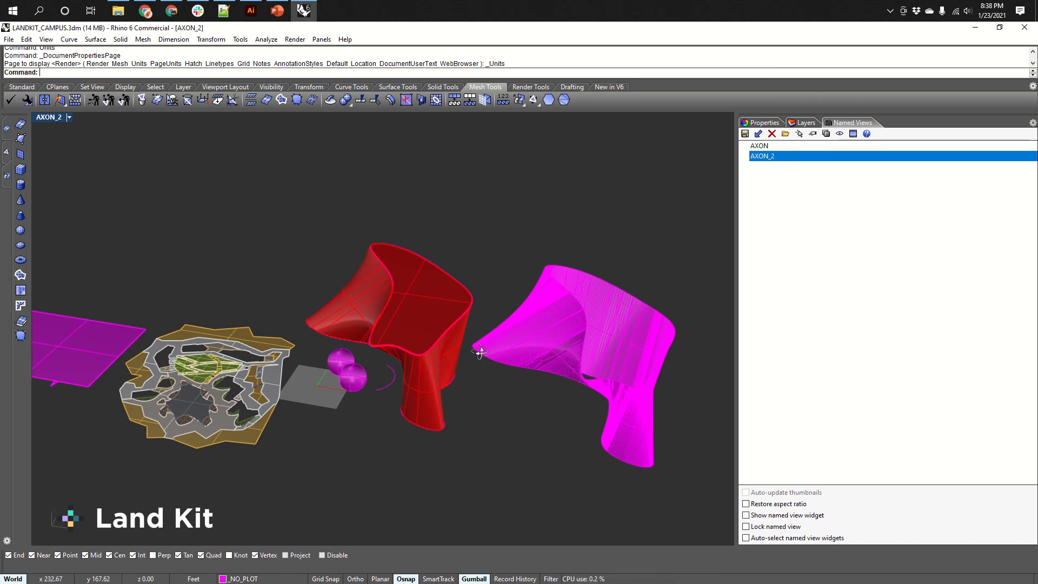
right_click_drag(478, 354, 462, 322)
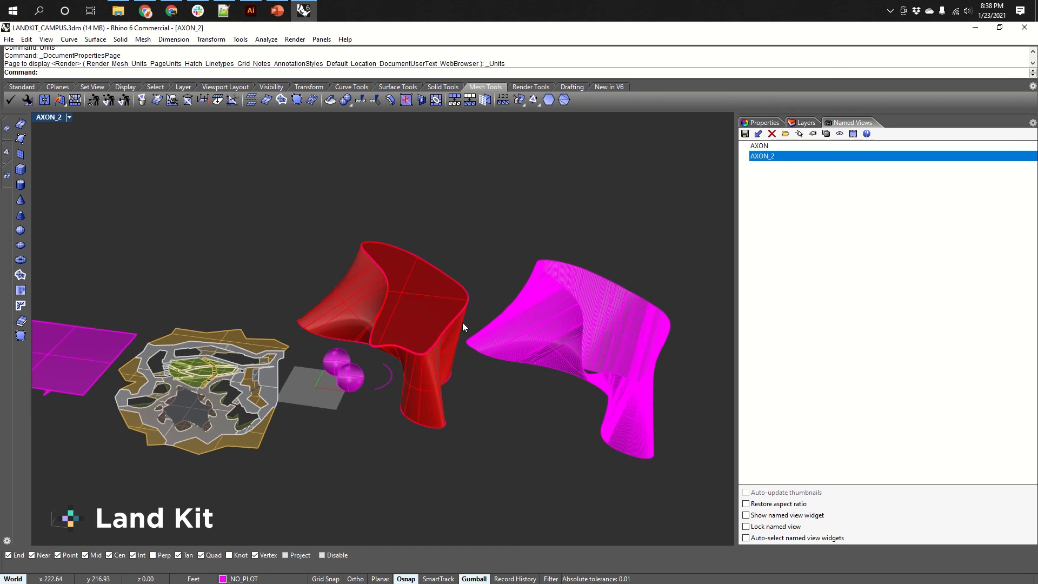
left_click(70, 117)
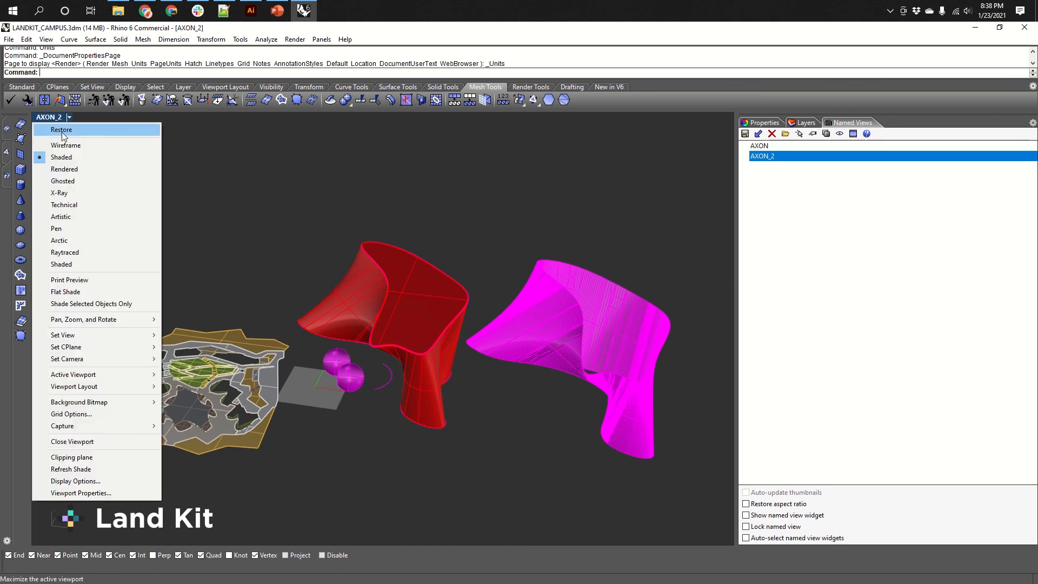
left_click(64, 253)
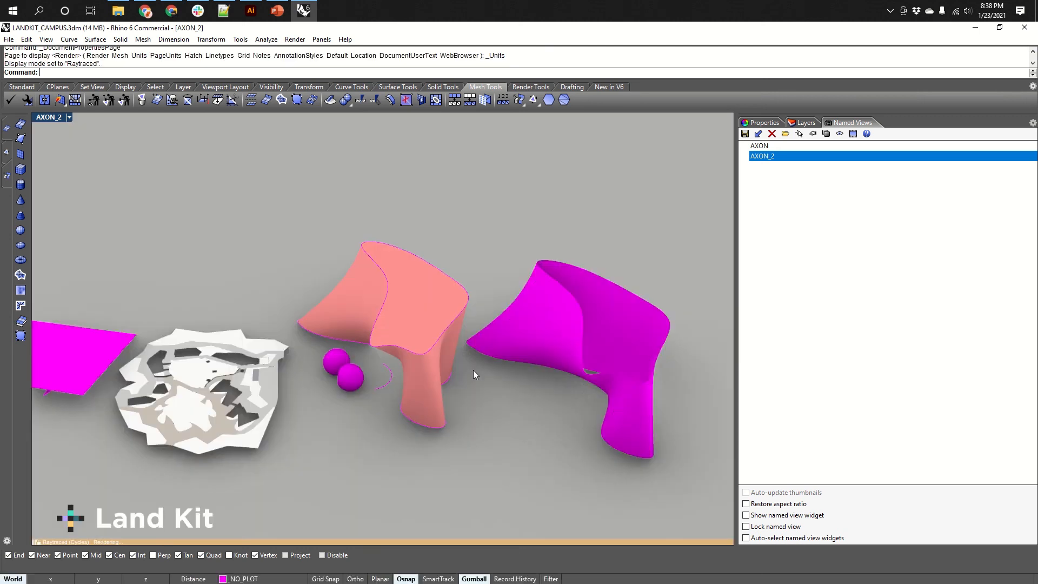
Move one of the magenta spheres onto the campus site model.
scroll(468, 382, "up", 6)
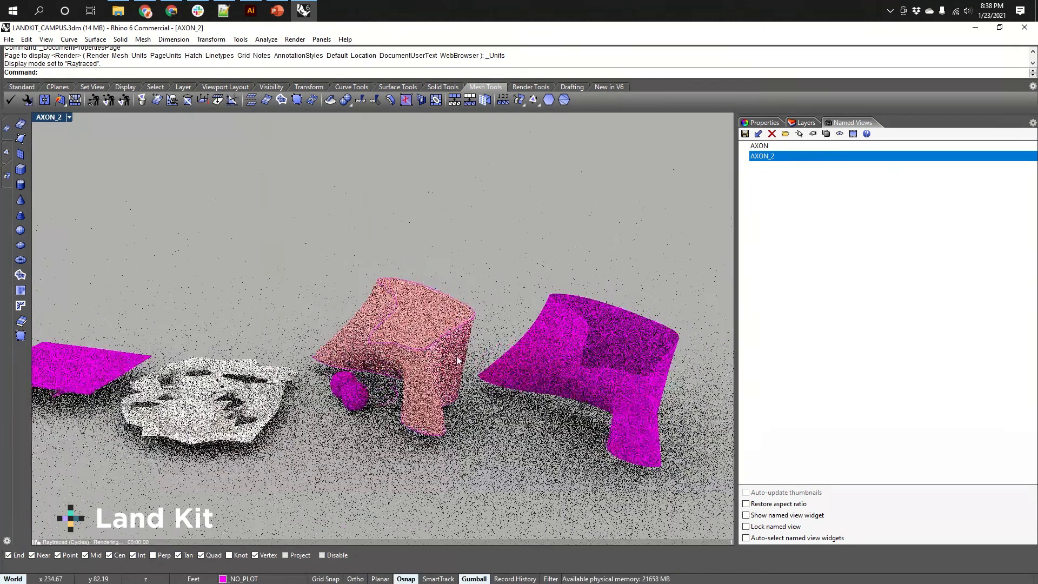
right_click_drag(398, 402, 406, 390)
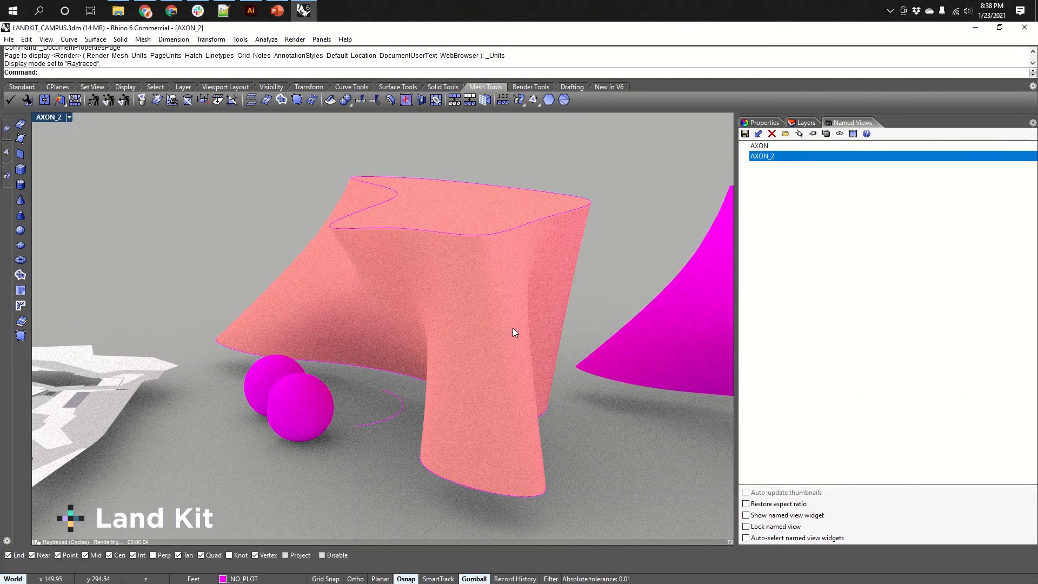
right_click_drag(315, 419, 657, 362)
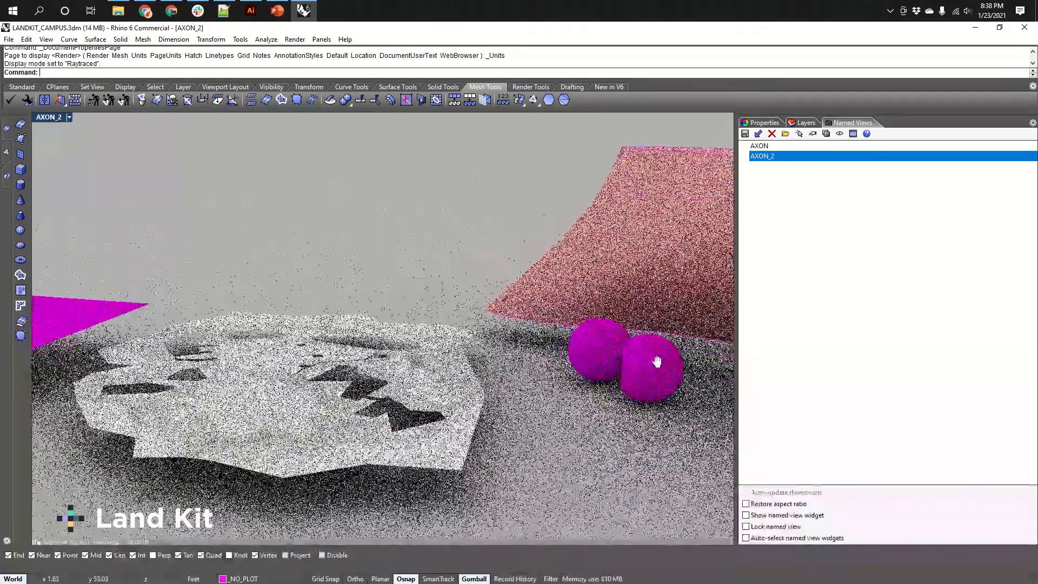
left_click(656, 362)
left_click_drag(657, 362, 467, 307)
Run the Sun command and turn the sun on to cast shadows in the scene.
scroll(443, 354, "up", 8)
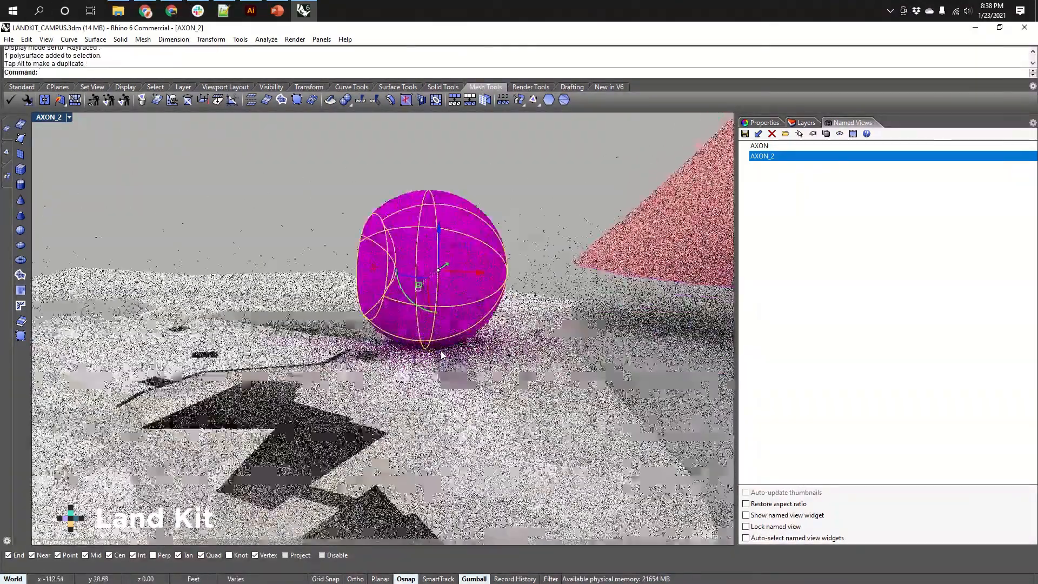
scroll(442, 354, "up", 4)
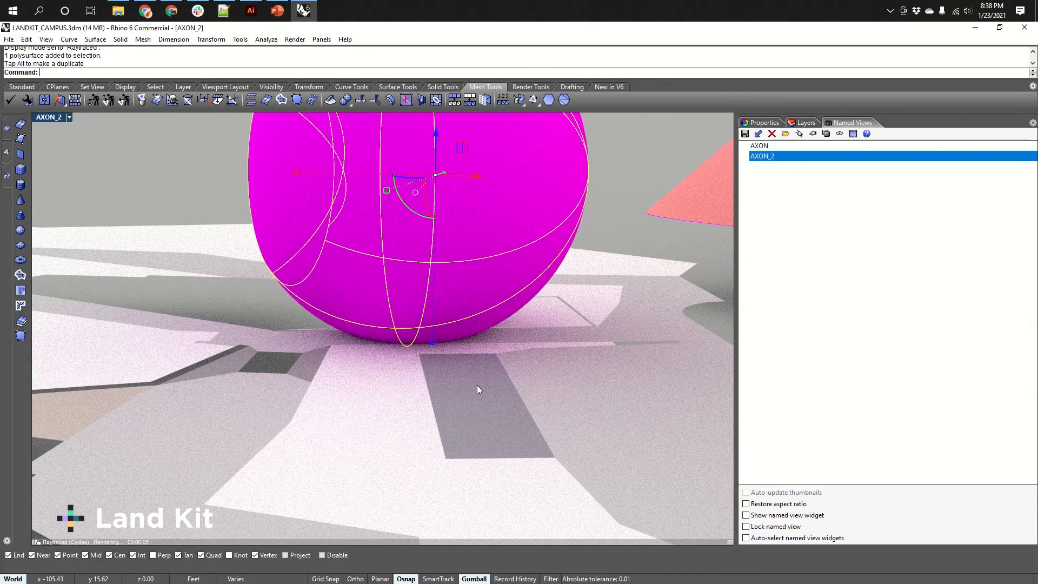
type("Sun")
key("Return")
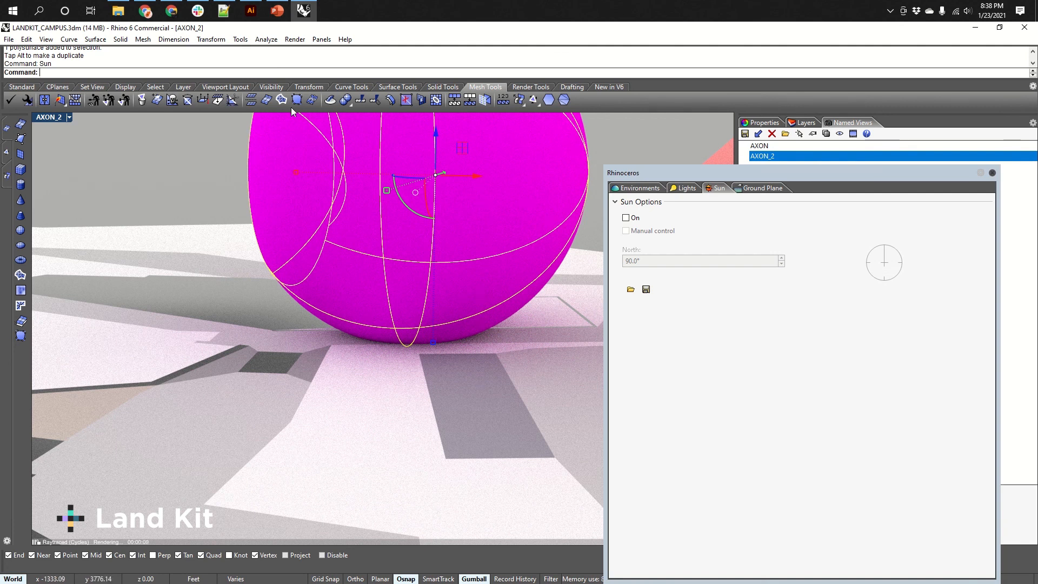
left_click(626, 217)
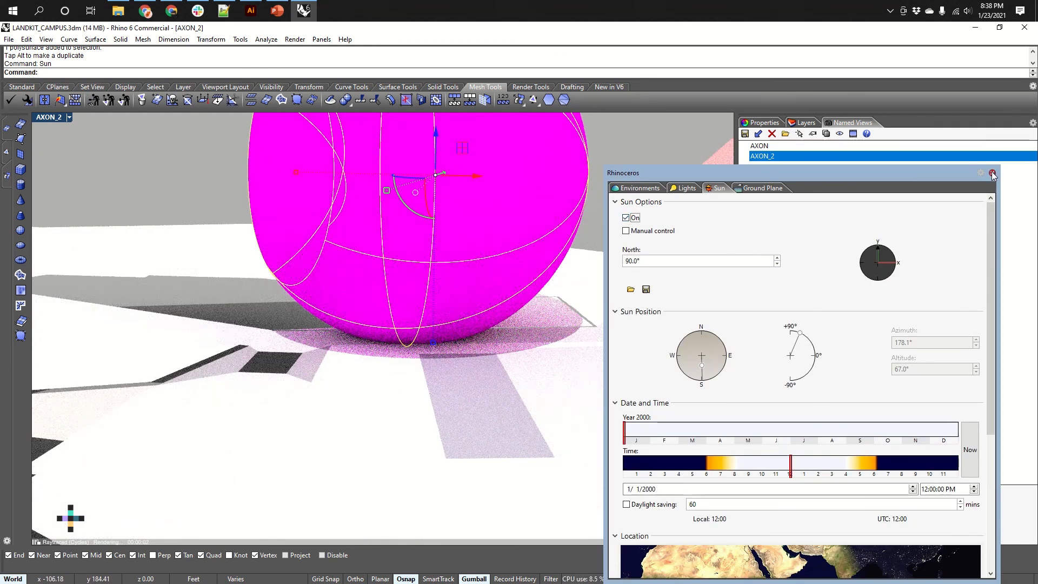
left_click(994, 174)
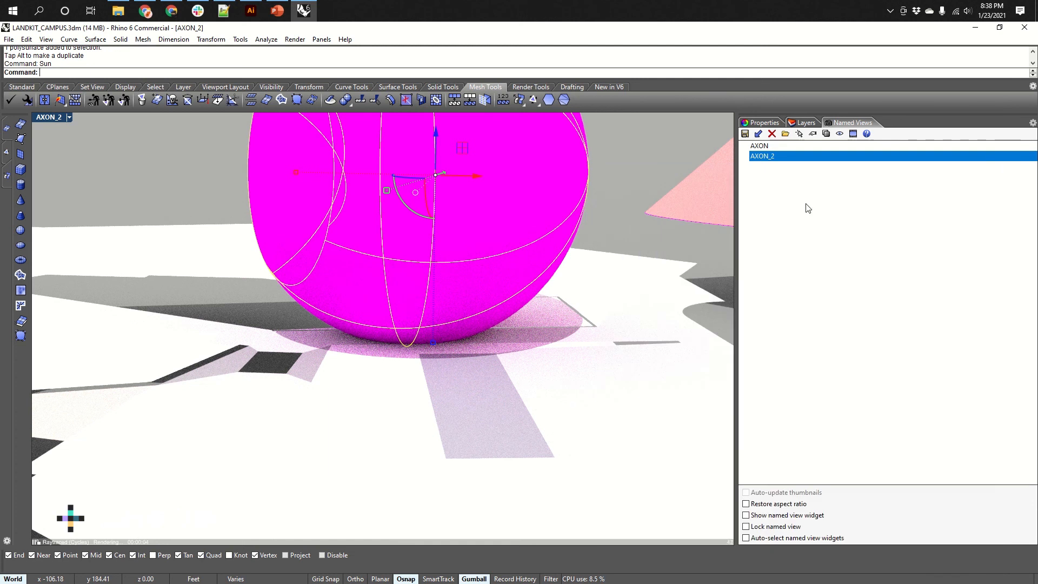
Orbit and zoom around the raytraced scene to examine the sun shadows.
right_click_drag(594, 348, 517, 369)
scroll(551, 376, "down", 6)
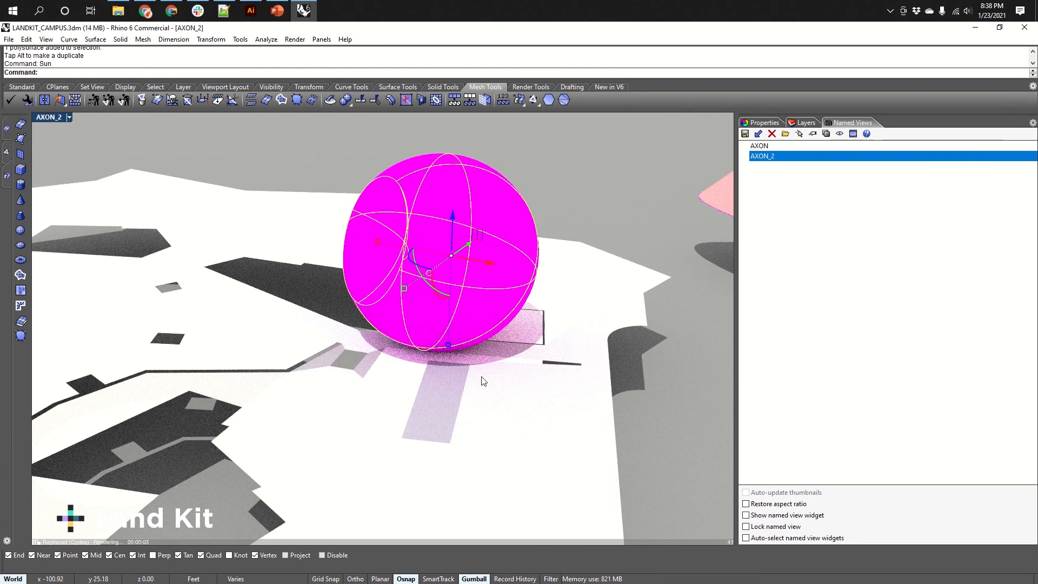
scroll(436, 326, "down", 10)
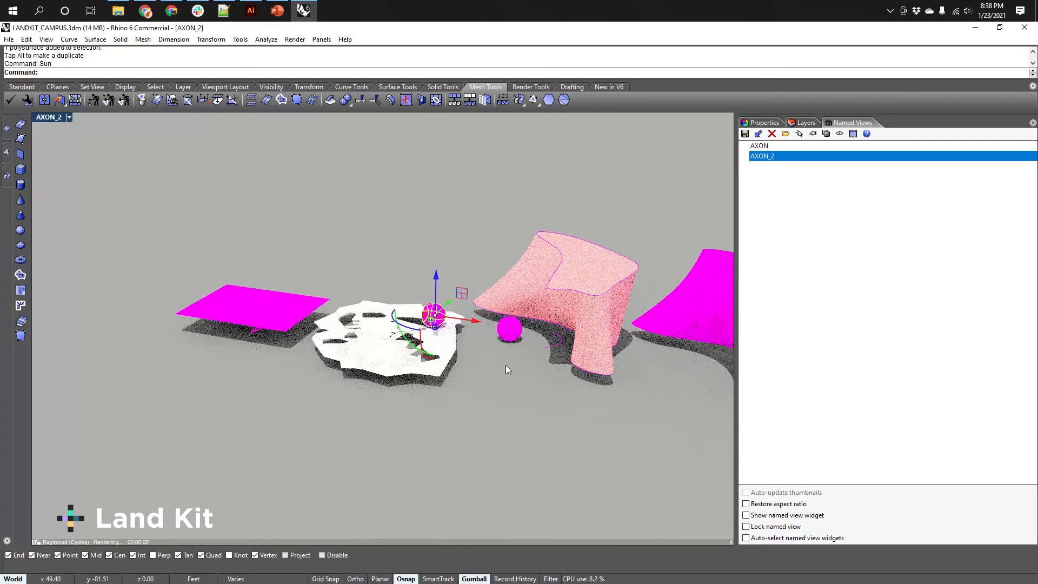
scroll(534, 339, "up", 10)
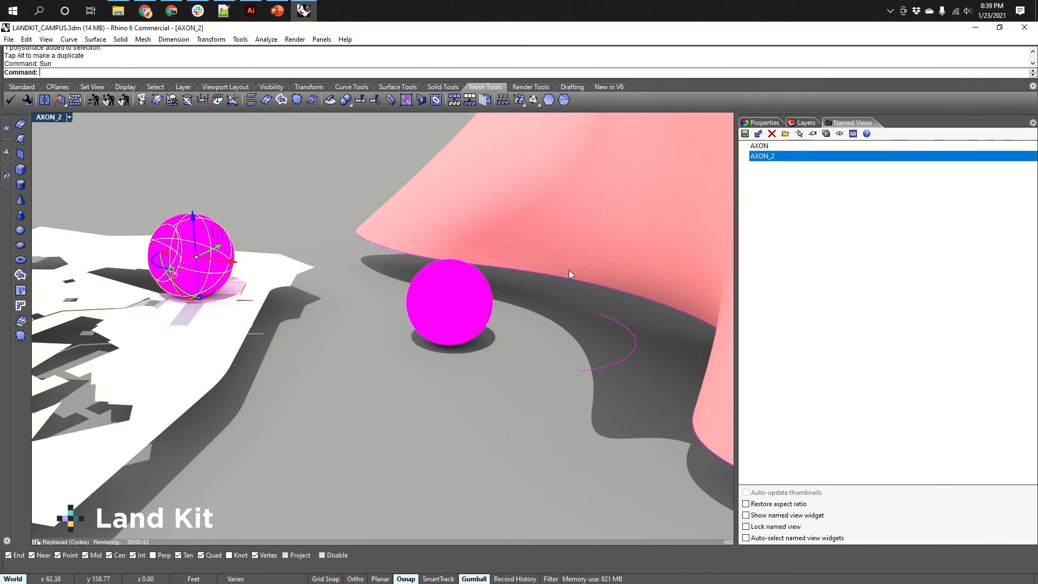
key("Escape")
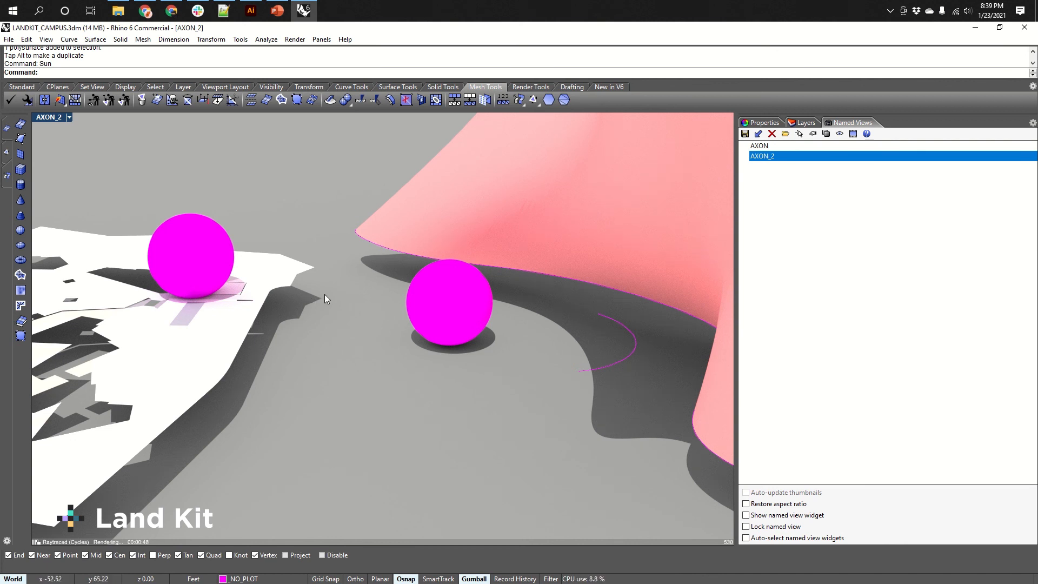
type("ViewCaptureToFile")
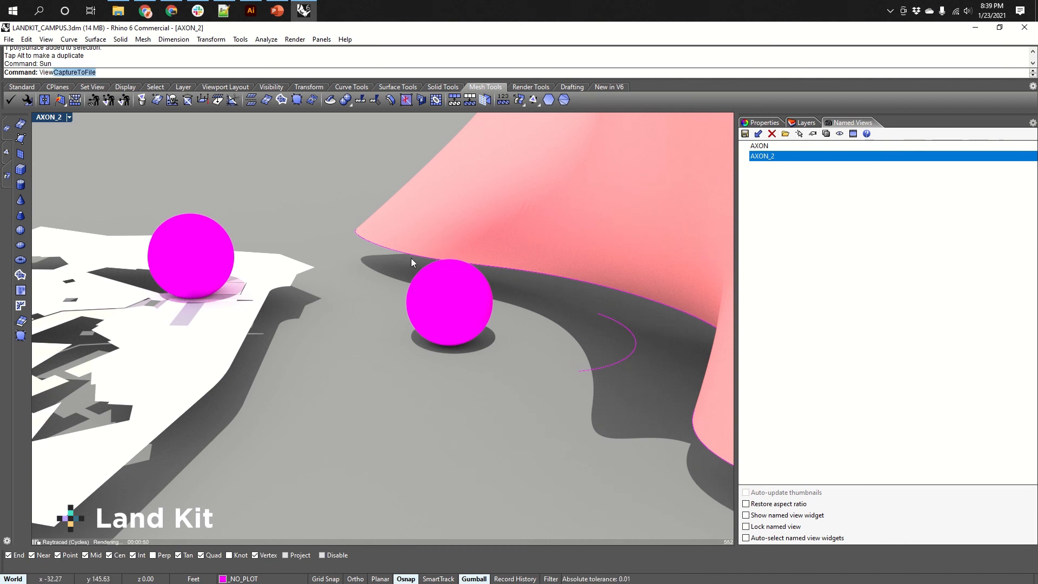
key("Return")
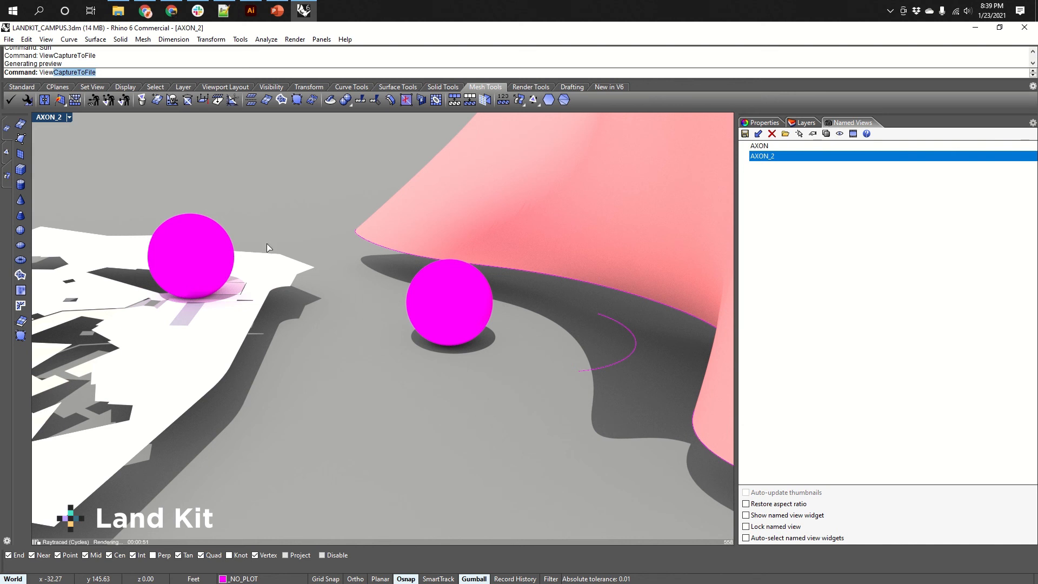
left_click_drag(654, 198, 591, 195)
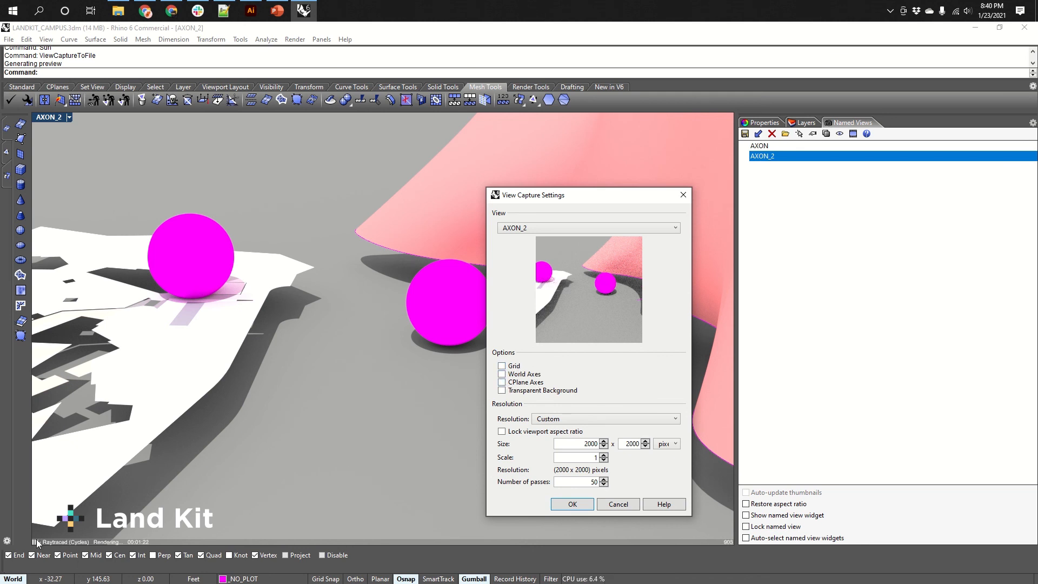
left_click(628, 507)
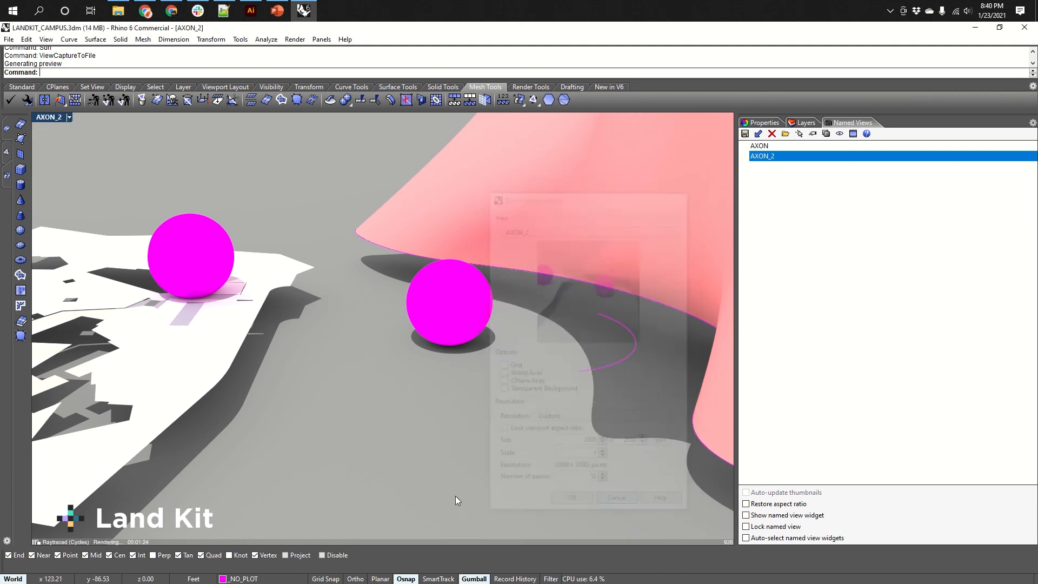
Return the viewport display mode to Shaded and bring up the standard tools.
middle_click(288, 481)
left_click(318, 476)
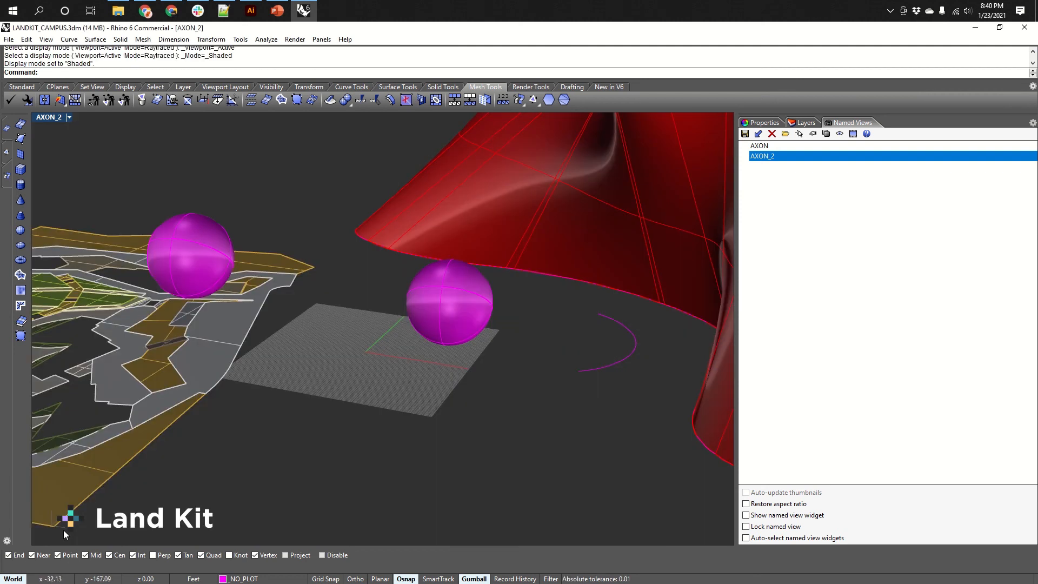
right_click_drag(61, 528, 158, 505)
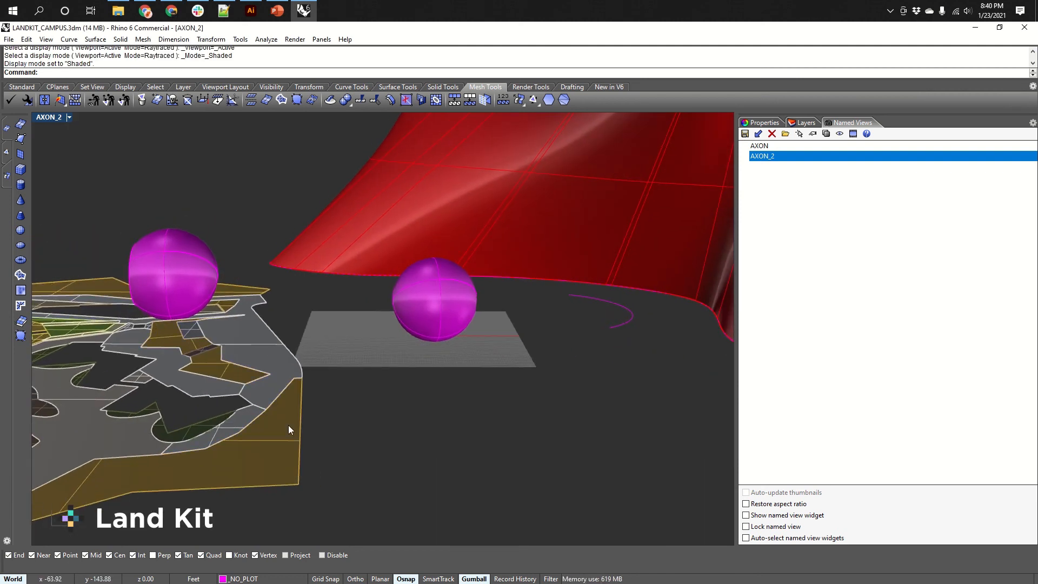
right_click_drag(410, 324, 441, 418)
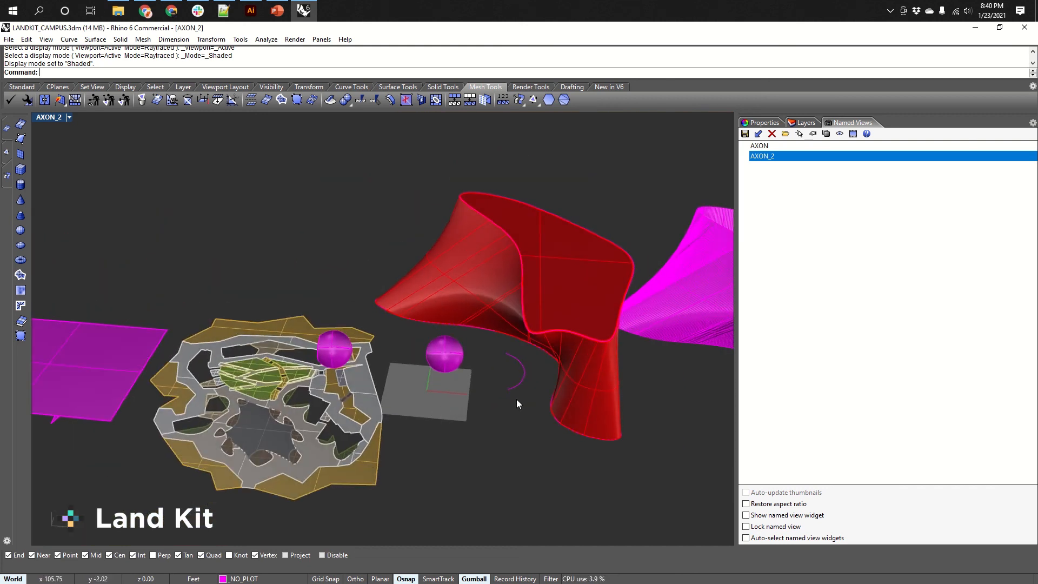
scroll(508, 400, "up", 2)
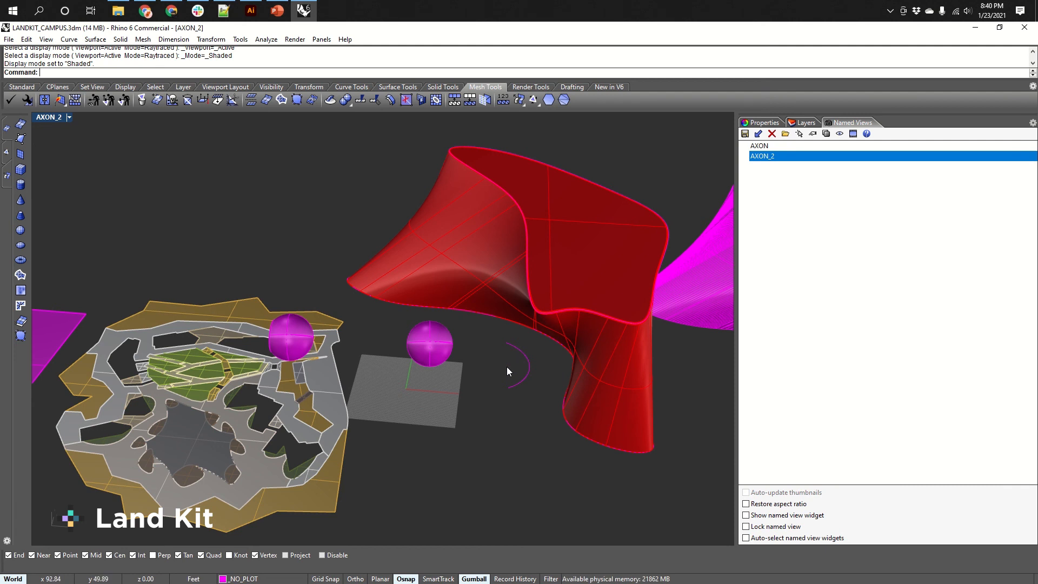
right_click_drag(482, 440, 481, 415)
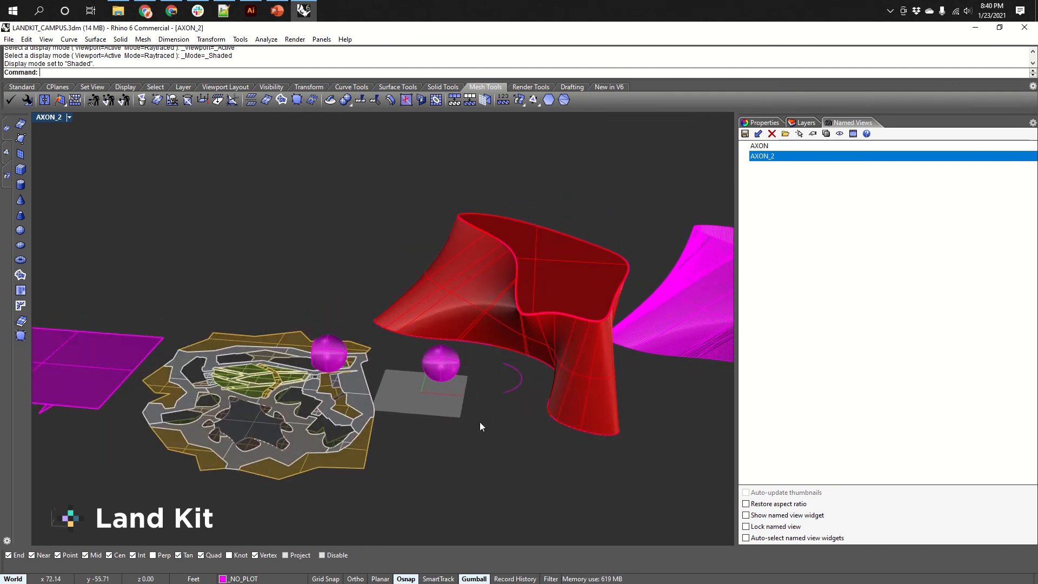
left_click(25, 89)
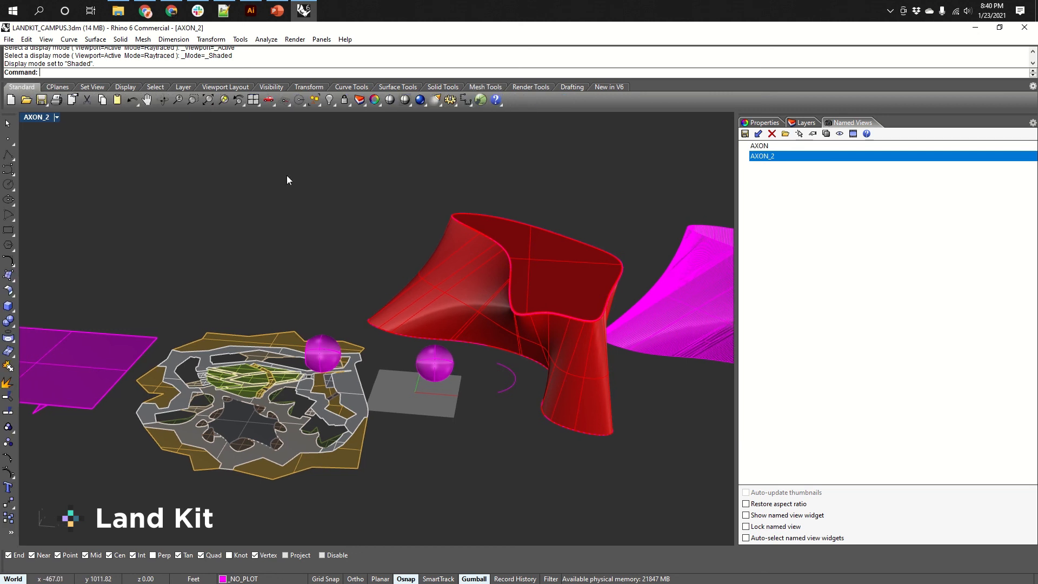